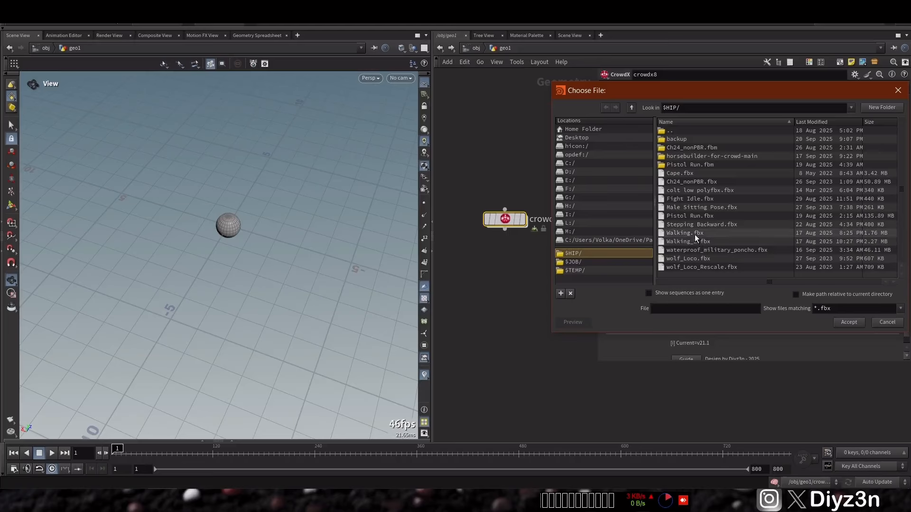
Step: Load Walking.fbx as the first agent's FBX file
double_click(694, 233)
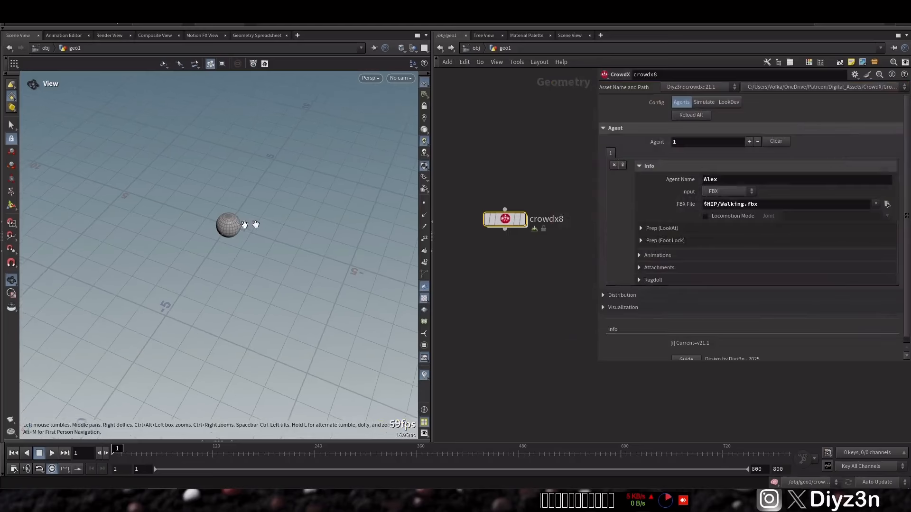
drag(236, 221, 201, 191)
right_drag(202, 192, 320, 186)
Step: Set the agent's FBX file to Walking_2.fbx and enable Locomotion Mode with the mixamorig:Hips joint
click(886, 204)
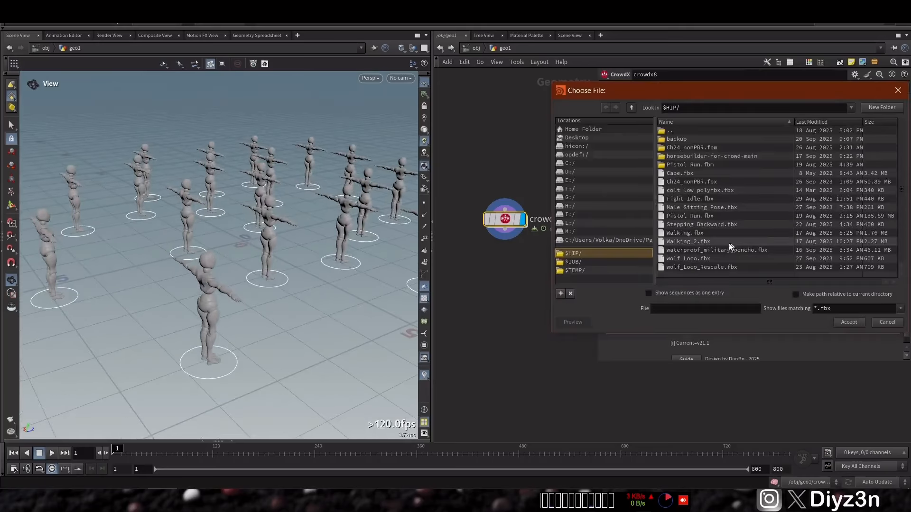
double_click(700, 243)
drag(244, 260, 241, 235)
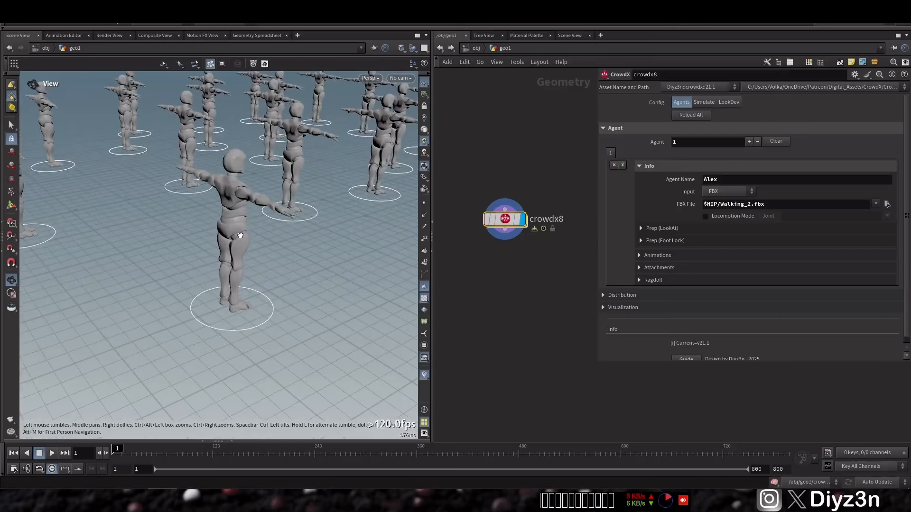
click(705, 217)
click(886, 215)
click(853, 226)
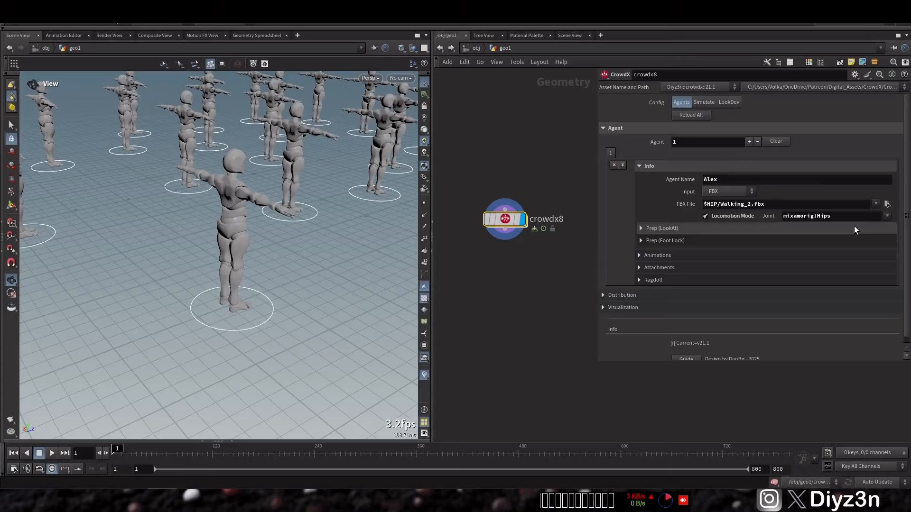
Step: Bulk-import Walking.fbx as the first agent's animation clip, and preview the playback before returning to frame 1
click(648, 166)
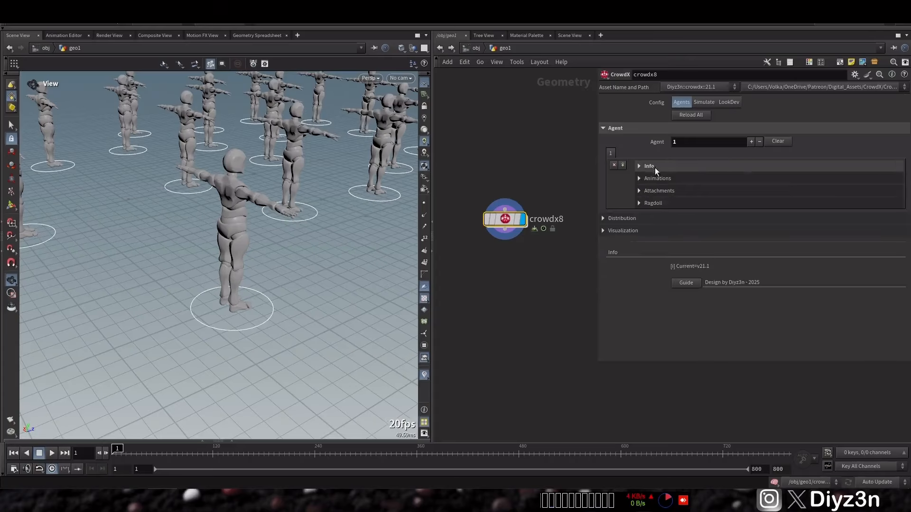
click(657, 179)
click(725, 193)
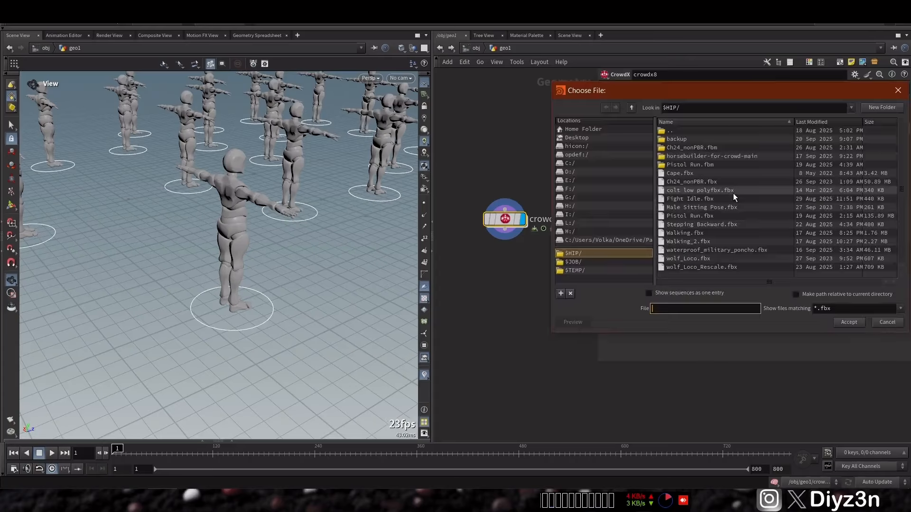
double_click(708, 237)
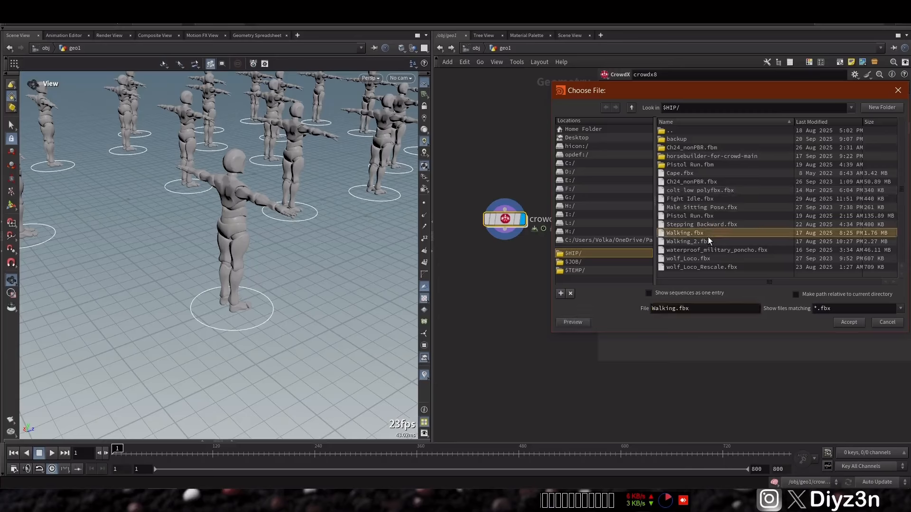
click(38, 452)
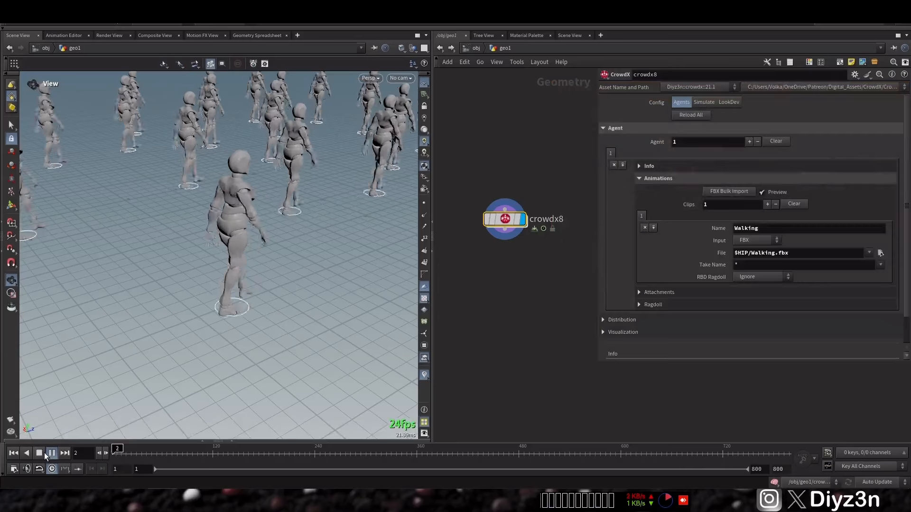
click(14, 453)
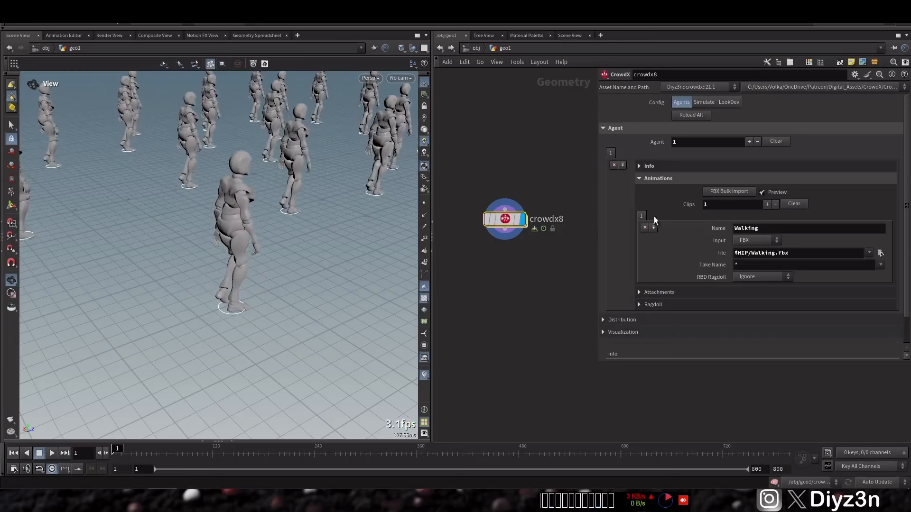
Step: Add a second agent named Tony with Pistol Run.fbx as its FBX file, and reload all agents
click(748, 142)
click(648, 166)
double_click(731, 181)
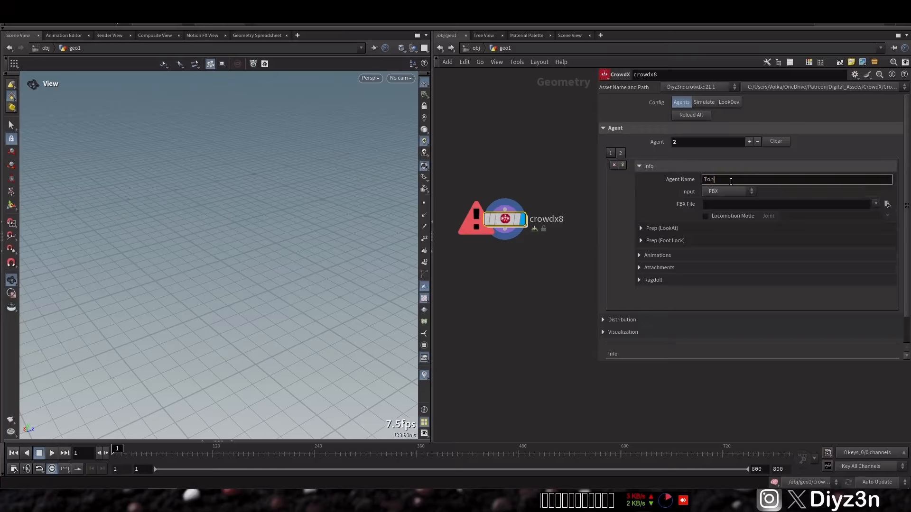
click(887, 204)
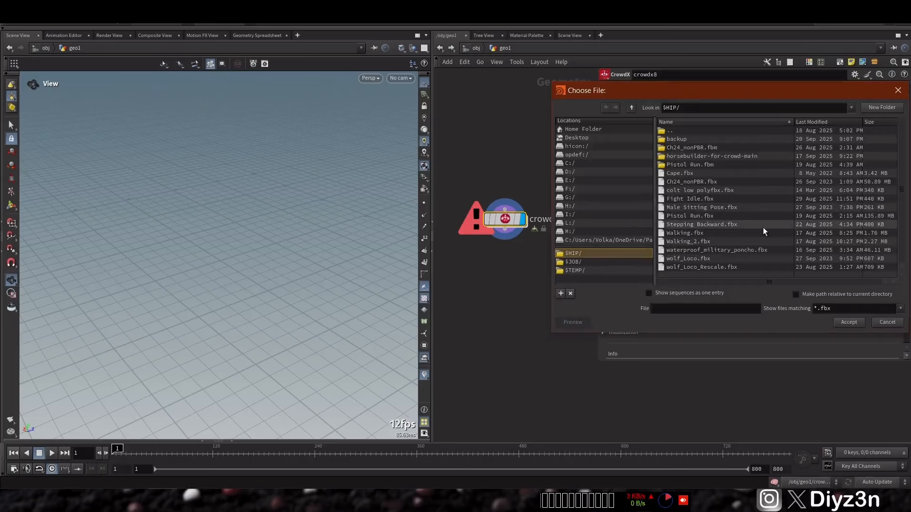
double_click(715, 217)
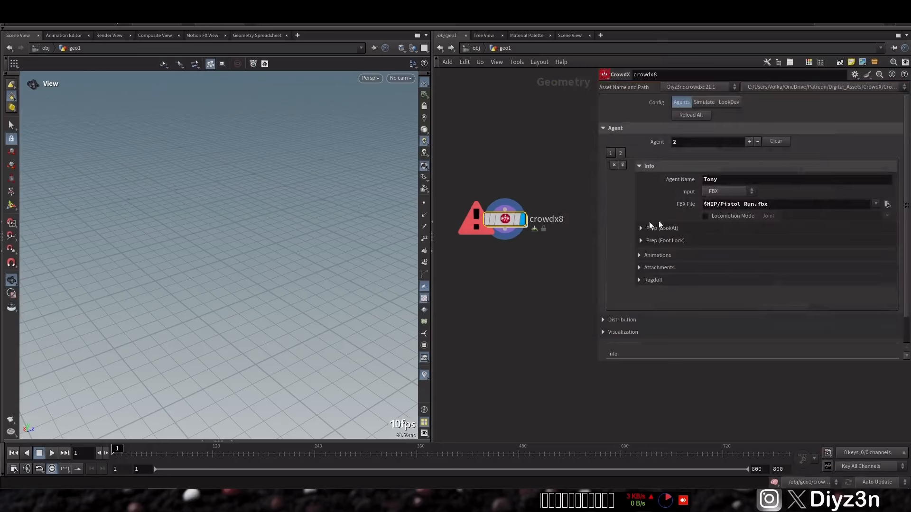
click(693, 115)
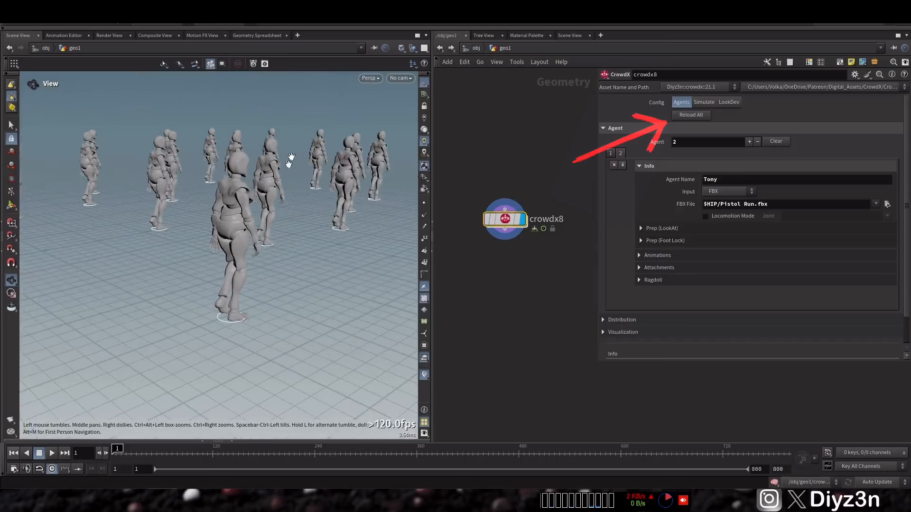
Step: Add two agent entries, Alex and Tony, to the Distribution randomization
click(615, 129)
click(621, 141)
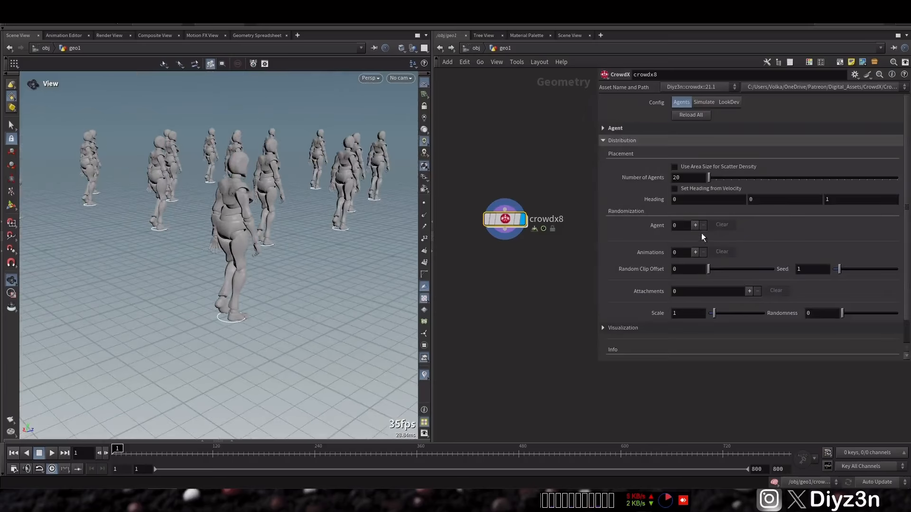
click(695, 225)
click(808, 253)
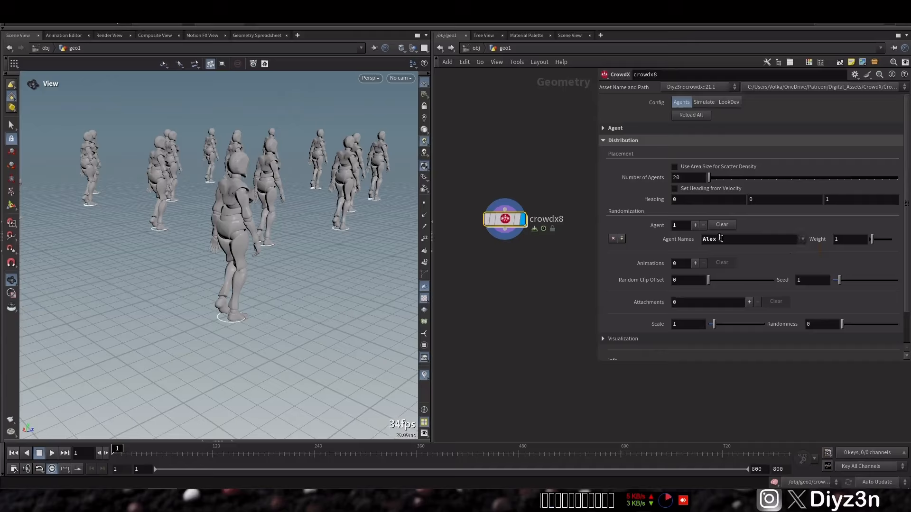
click(703, 226)
click(695, 226)
click(802, 239)
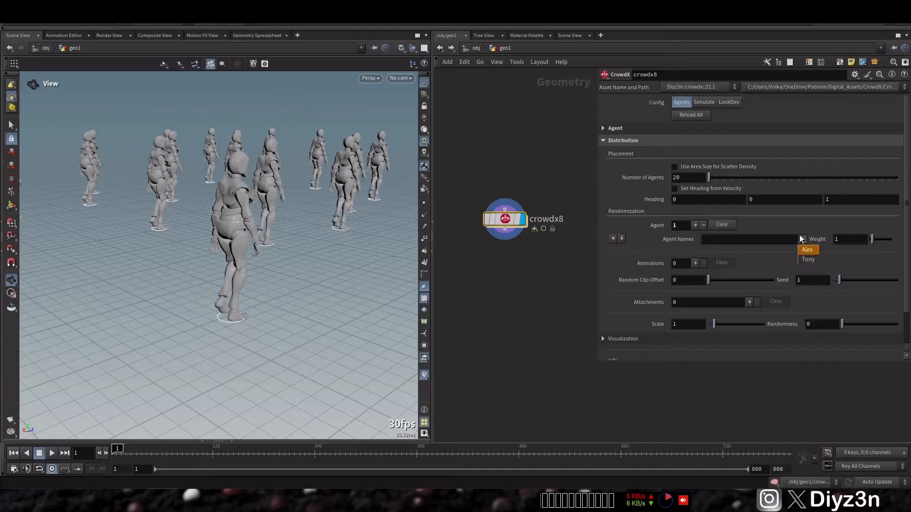
click(805, 252)
click(696, 226)
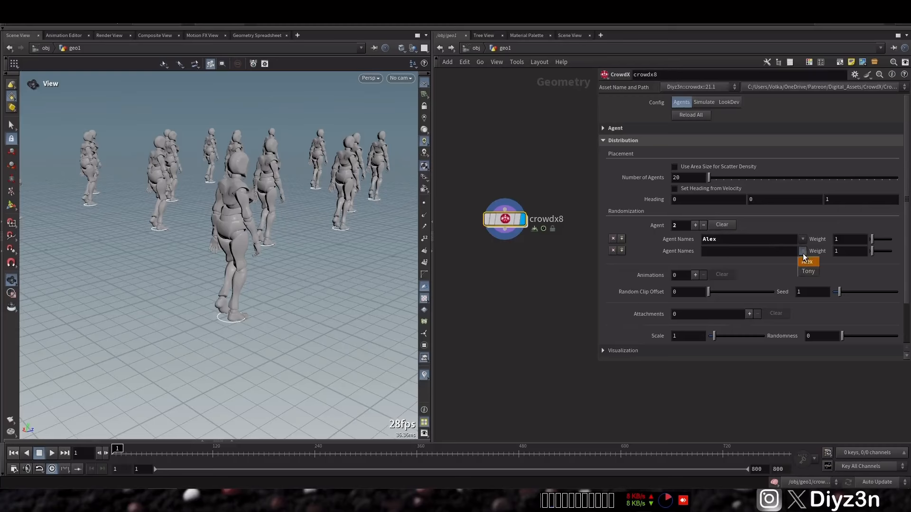
click(808, 272)
drag(244, 197, 288, 198)
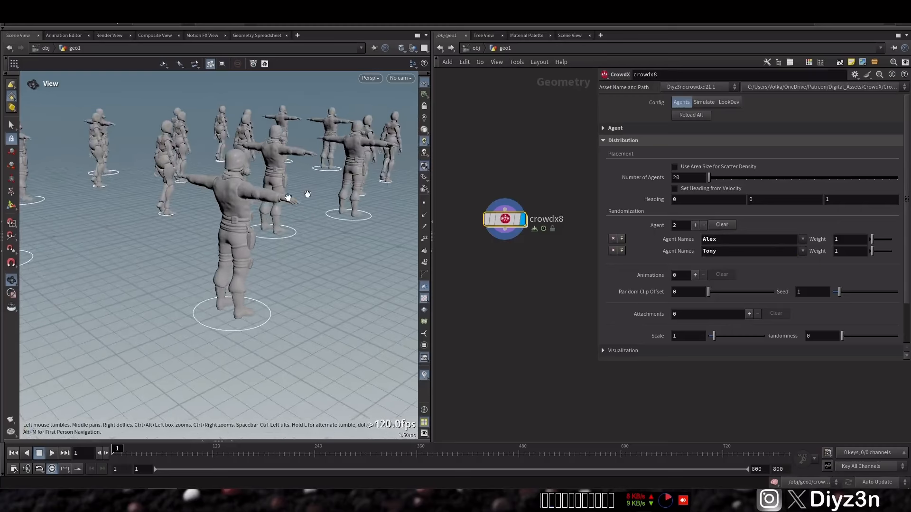
Step: Enable Locomotion Mode for the Tony agent and choose its locomotion joint
click(634, 142)
click(638, 129)
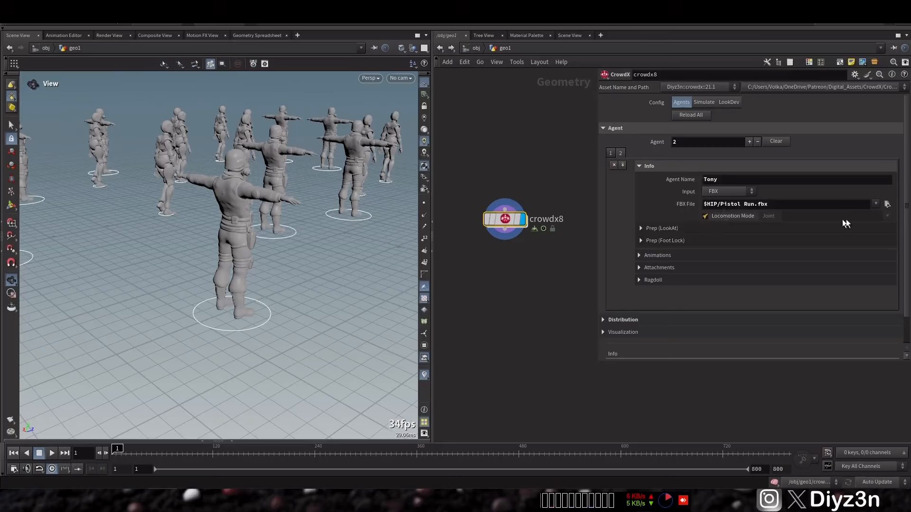
click(843, 219)
click(821, 236)
Step: Bulk-import Male Sitting Pose.fbx as Tony's animation clip, and move the crowdx8 node slightly upward in the network
click(663, 167)
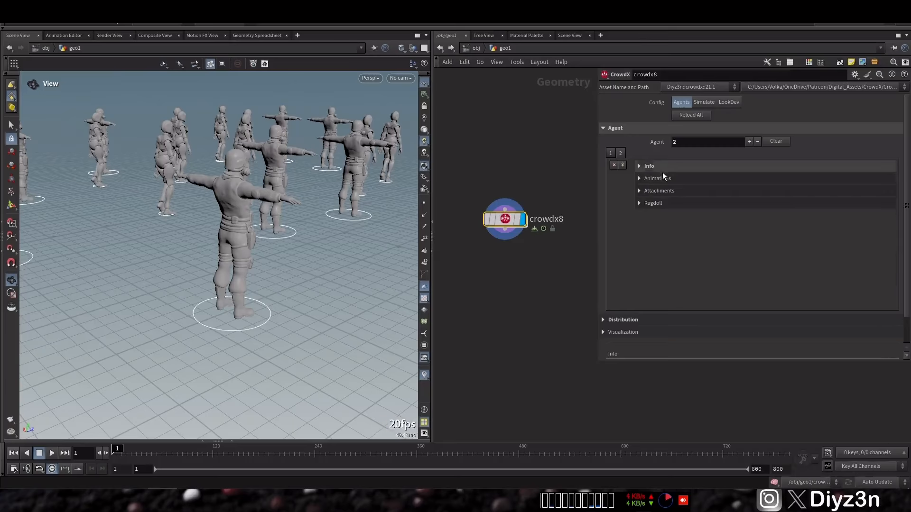
click(663, 178)
click(724, 195)
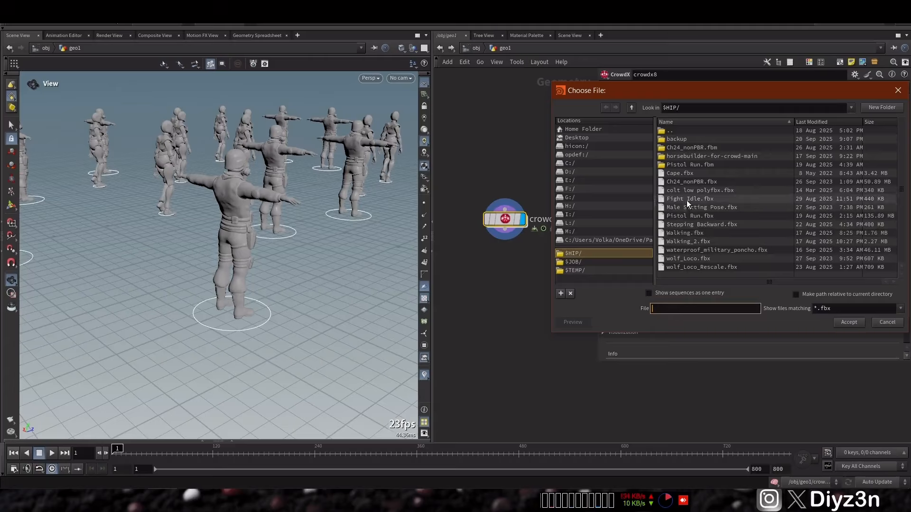
double_click(710, 208)
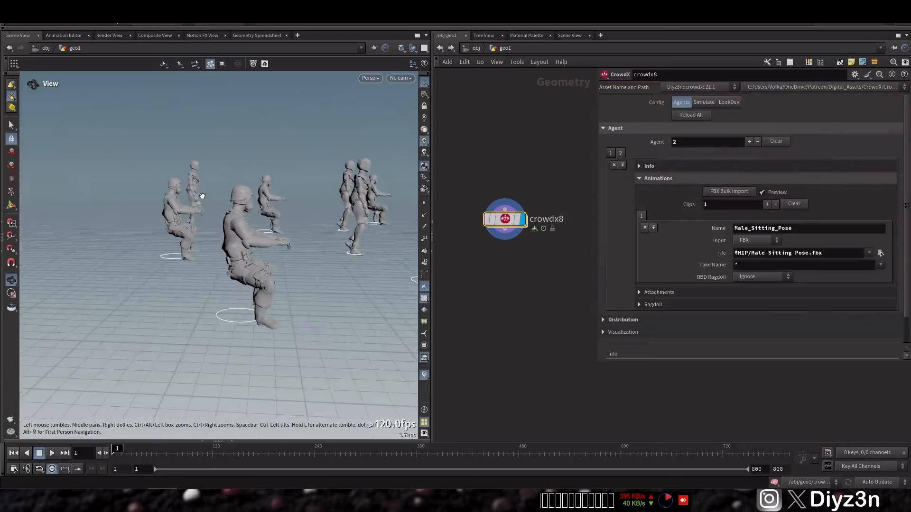
mouse_move(522, 224)
drag(522, 225, 518, 189)
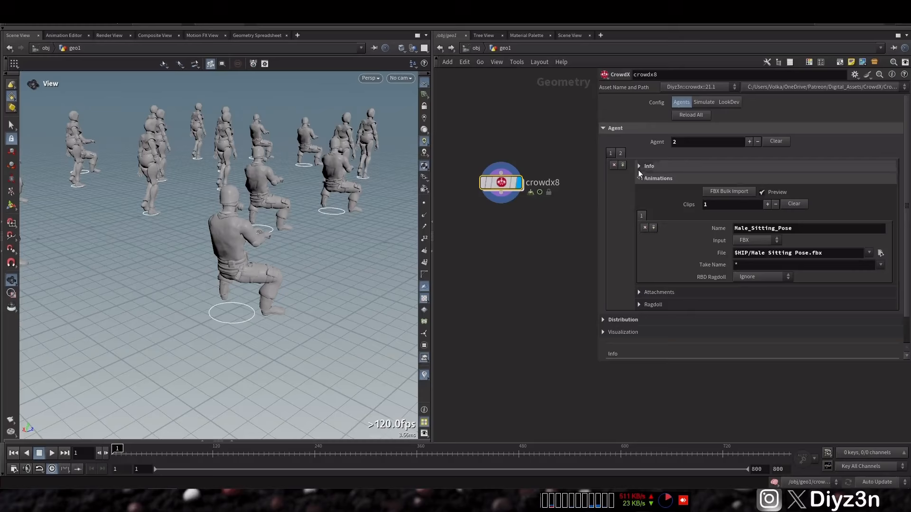
Step: Set Random Clip Offset to 1 in the crowd's Distribution settings
click(623, 127)
click(623, 140)
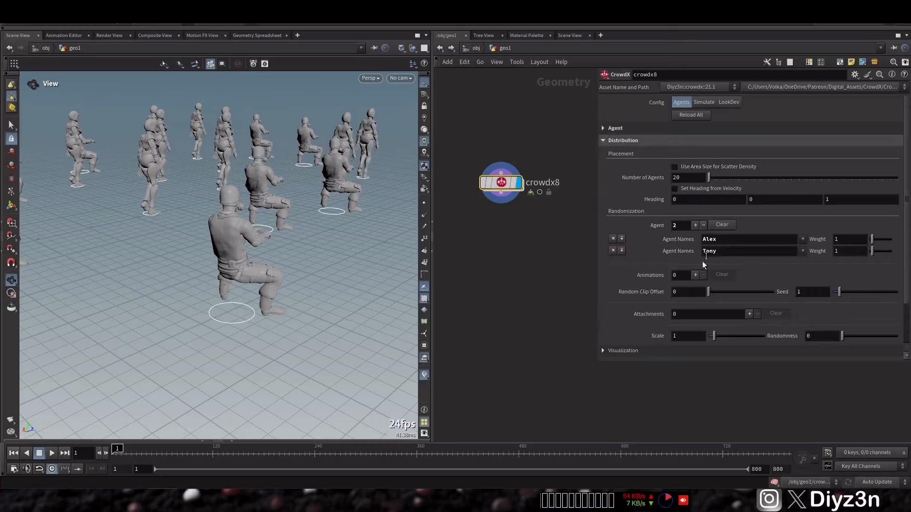
drag(724, 292, 755, 289)
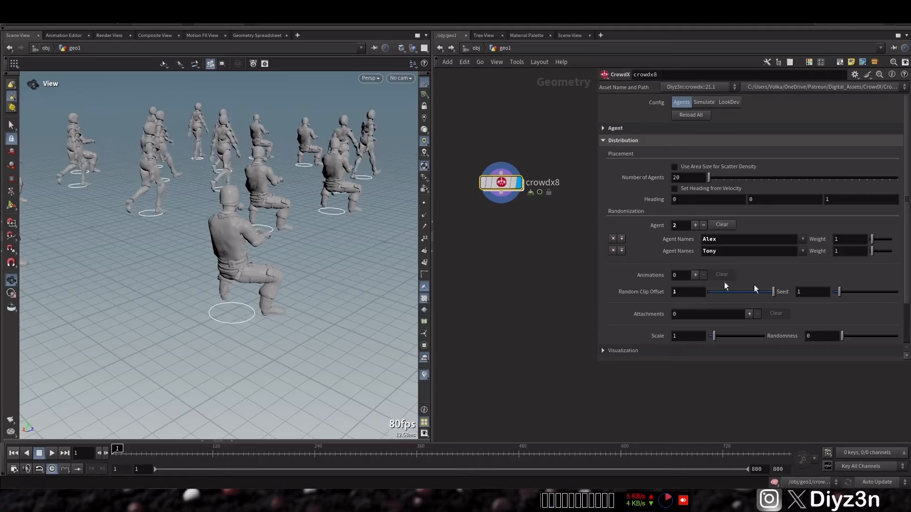
Step: Add a second CrowdX node below crowdx8, wired to its output
click(500, 200)
click(499, 235)
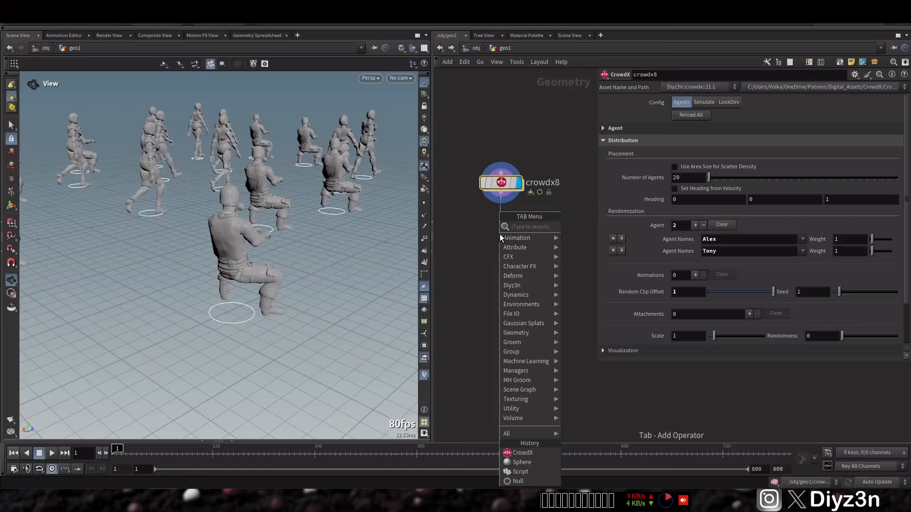
mouse_move(527, 285)
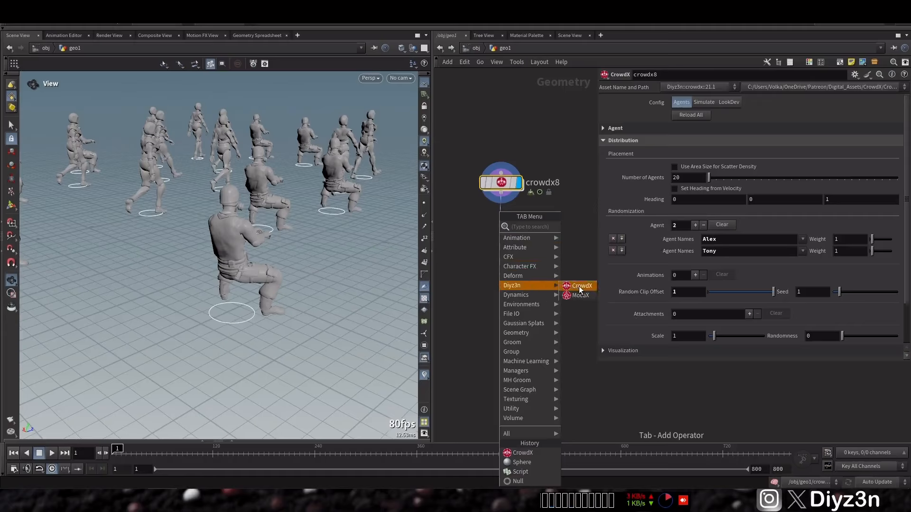
click(579, 286)
click(520, 243)
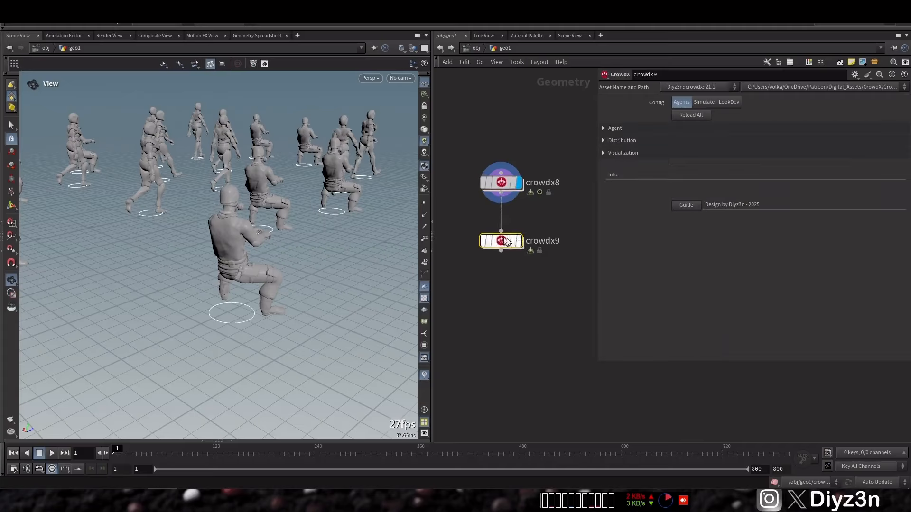
Step: Display the crowdx9 node with its config set to Simulate, and rebuild its network
click(518, 241)
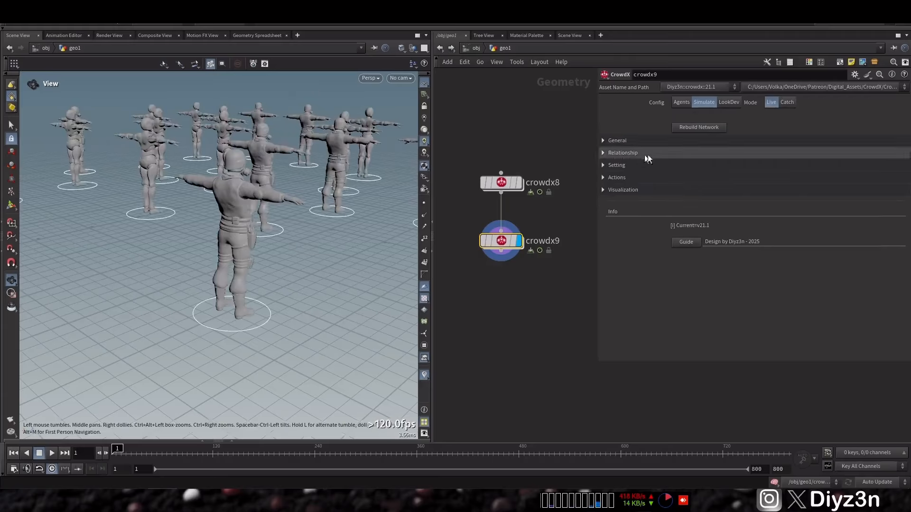
click(705, 127)
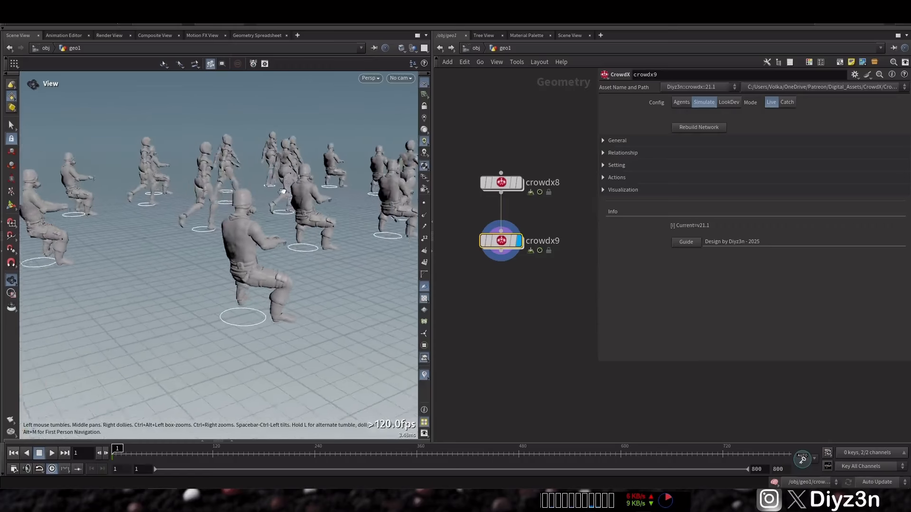
Step: Move crowdx8 upward and insert another CrowdX node on the wire between crowdx8 and crowdx9
drag(509, 184, 512, 154)
key(Tab)
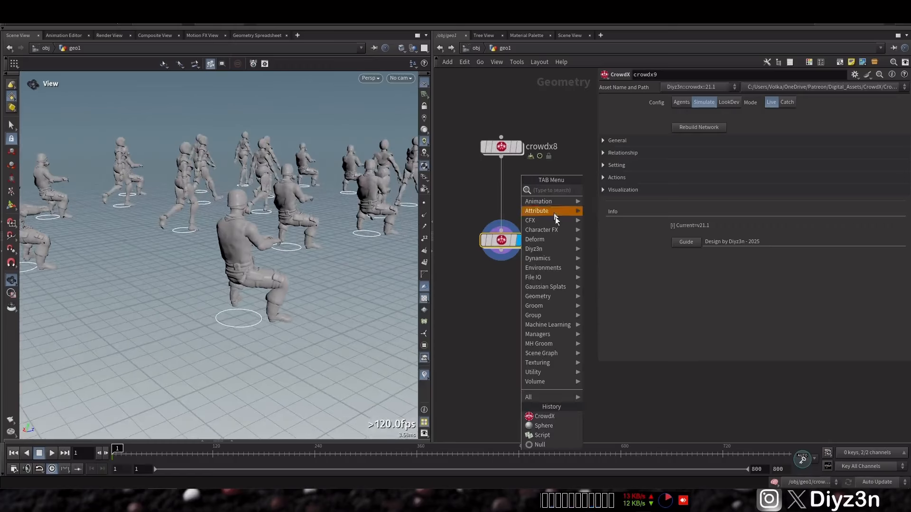
click(597, 250)
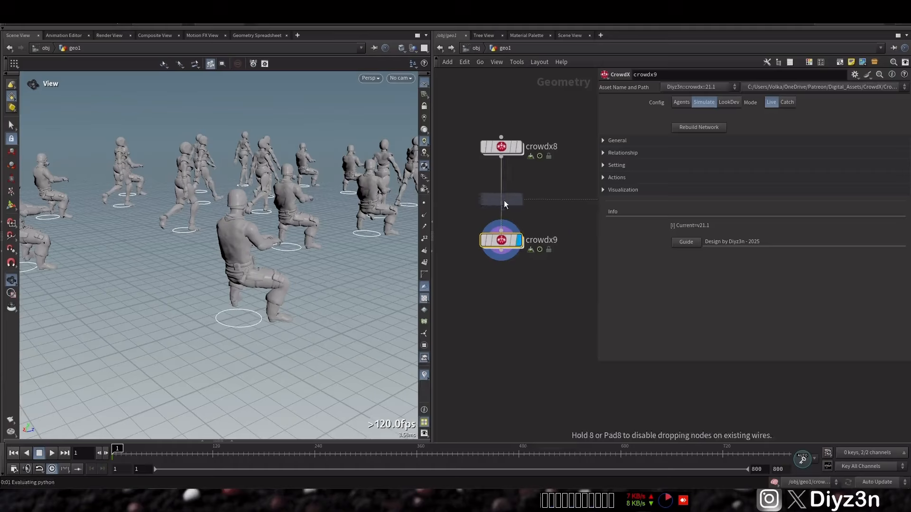
click(504, 200)
Step: Rename the inserted CrowdX node Rel1 and display it with its config set to Simulate
double_click(544, 200)
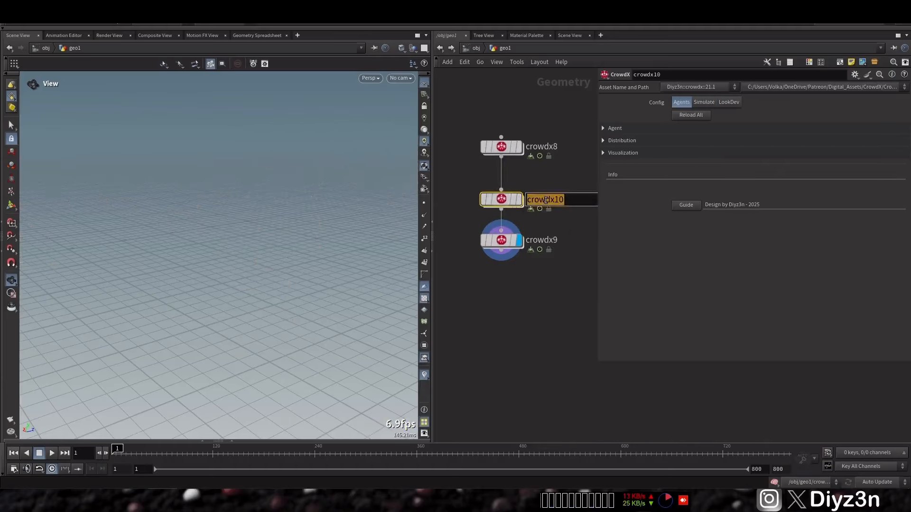
text(Rel1)
key(Return)
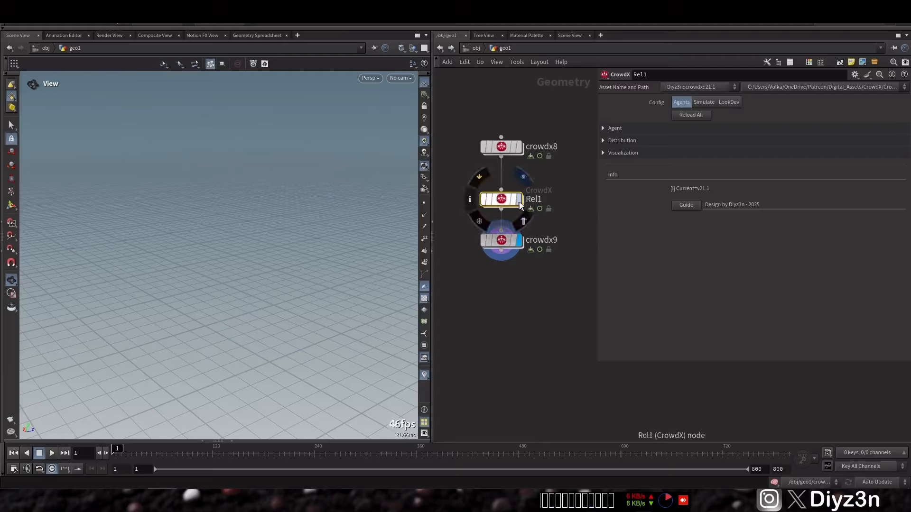
click(519, 203)
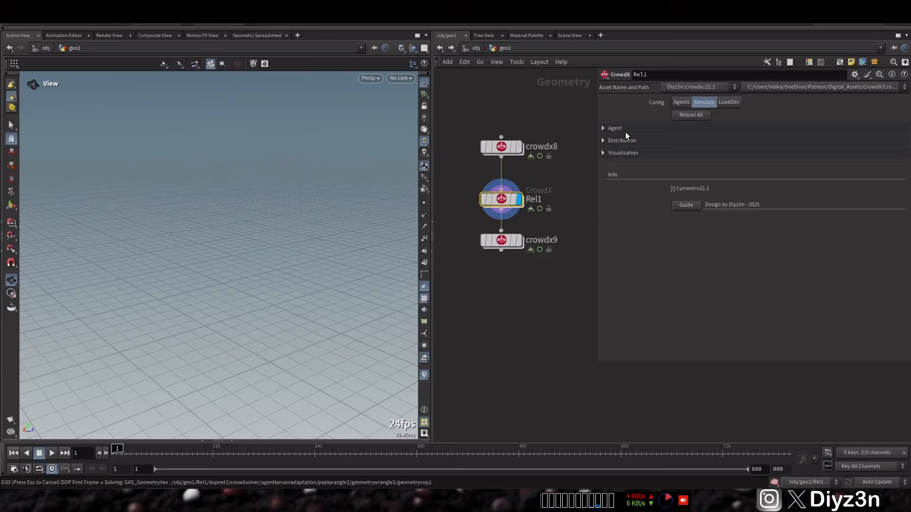
Step: Enable the relationship on Rel1 with Tony as the parent and Alex as the child
click(623, 153)
click(674, 166)
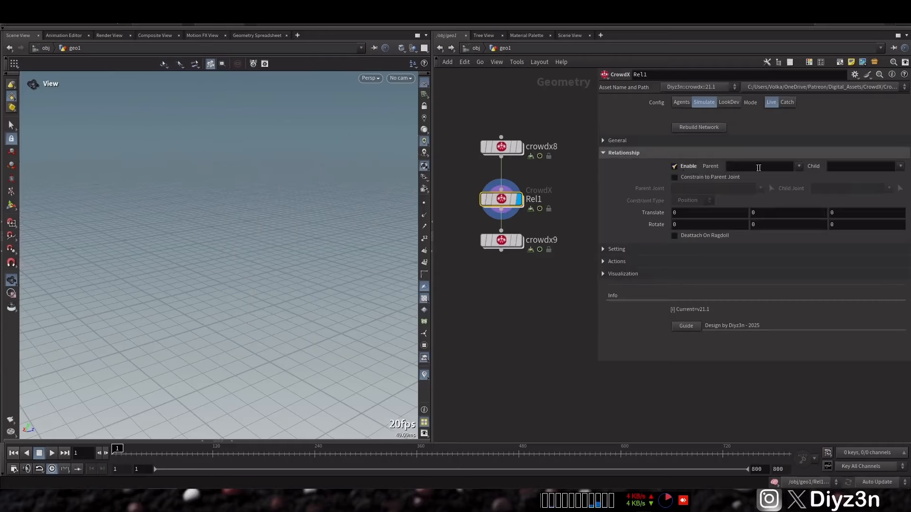
click(799, 166)
click(804, 177)
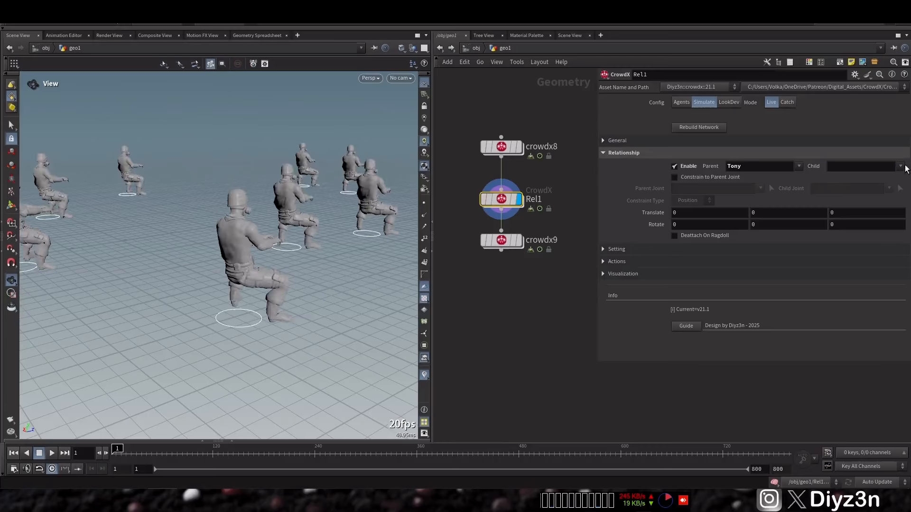
click(900, 177)
Step: Offset the Rel1 relationship in the viewport to a translate of about 1.076 in Y and -0.224 in Z
drag(248, 175, 115, 227)
key(Return)
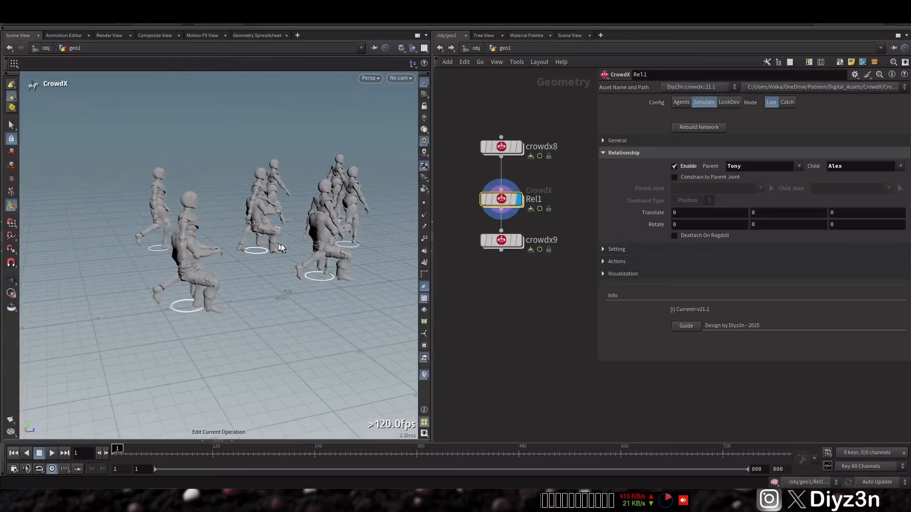
alt+drag(265, 247, 198, 239)
alt+right_drag(198, 239, 275, 292)
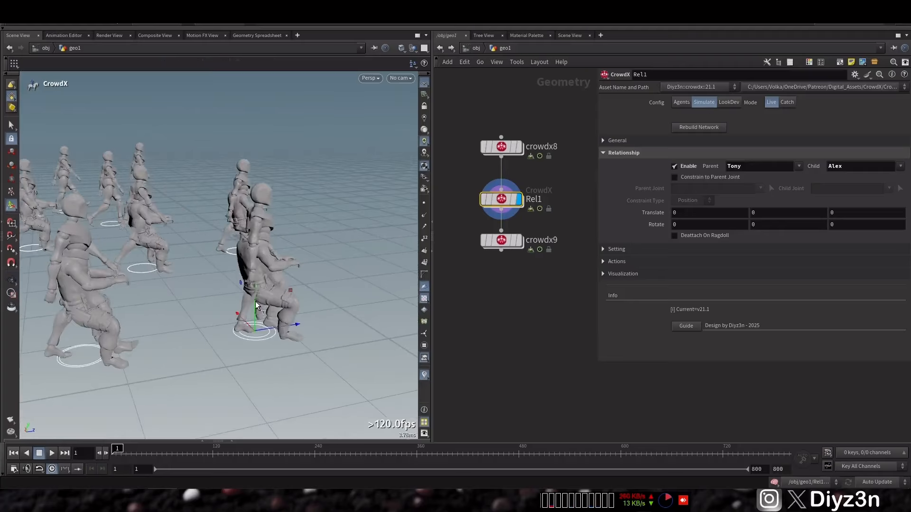
drag(255, 301, 452, 263)
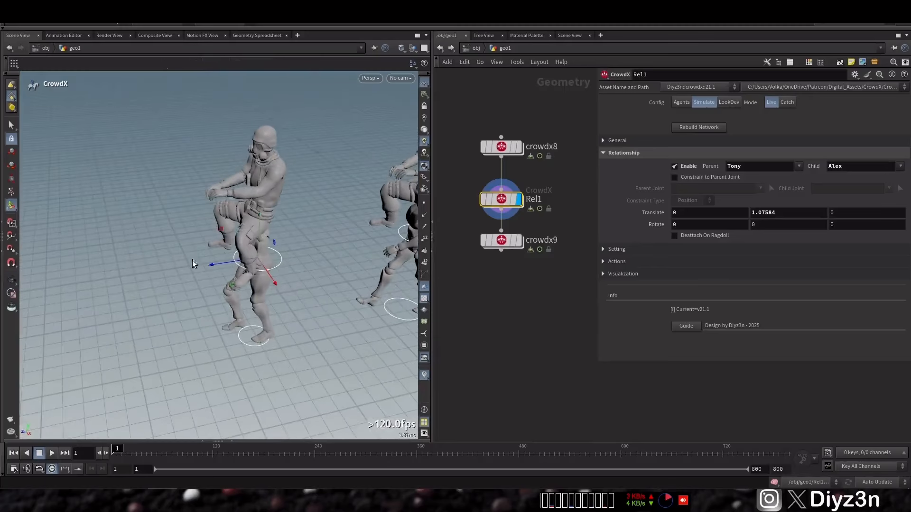
drag(212, 263, 332, 252)
alt+right_drag(332, 251, 232, 260)
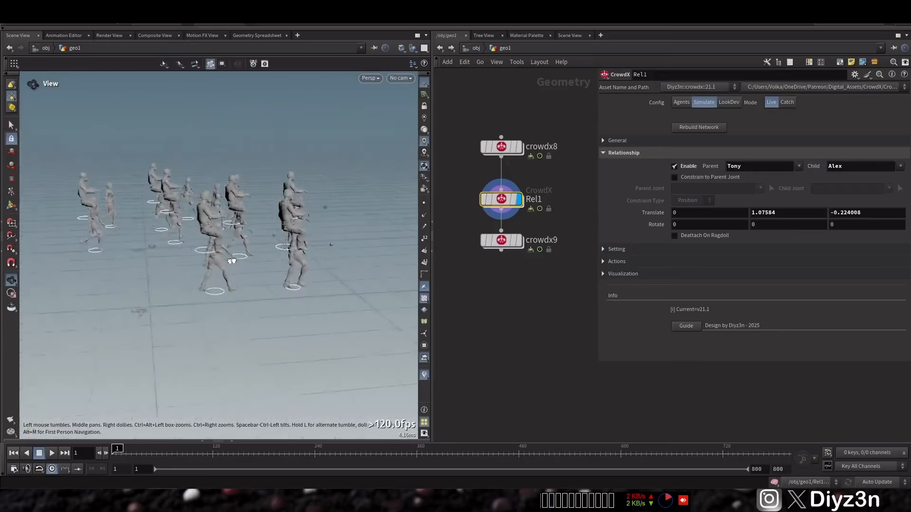
Step: Display the crowdx9 node, rebuild its network, play the crowd simulation, and return to the first frame
alt+drag(232, 260, 239, 281)
click(51, 453)
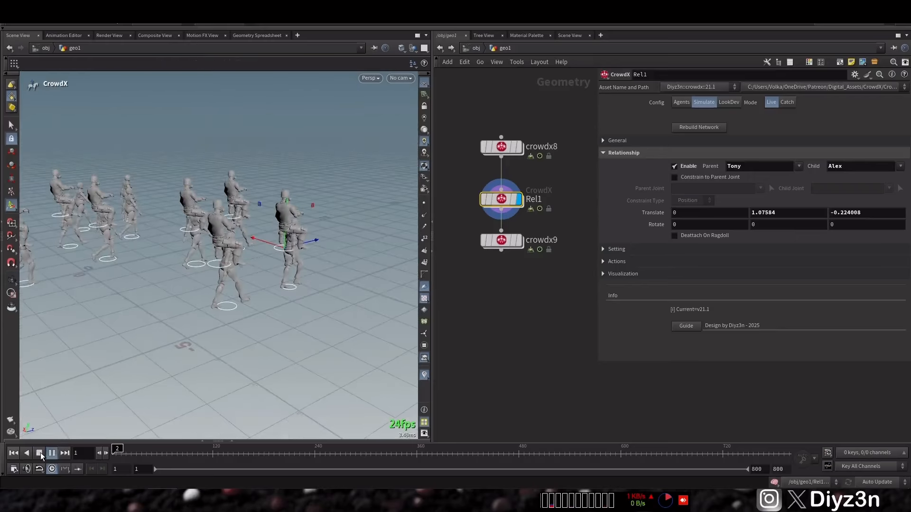
click(40, 454)
mouse_move(521, 244)
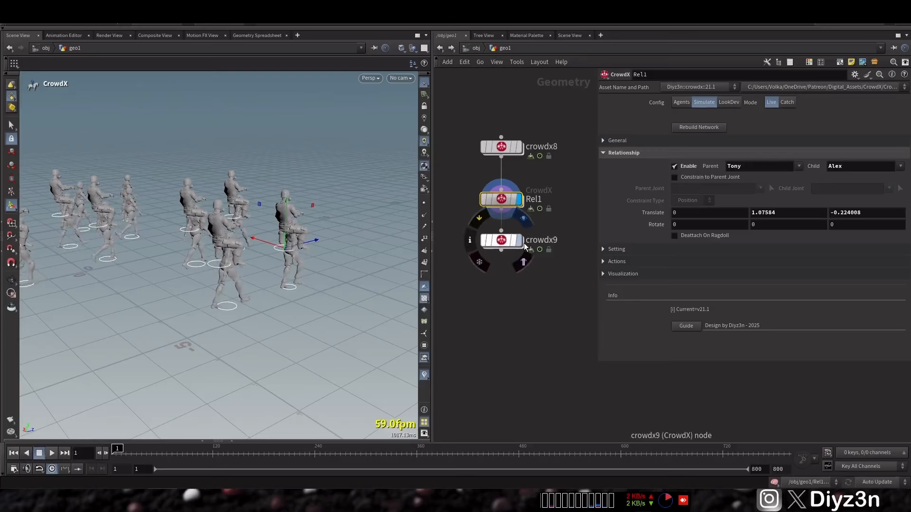
click(503, 242)
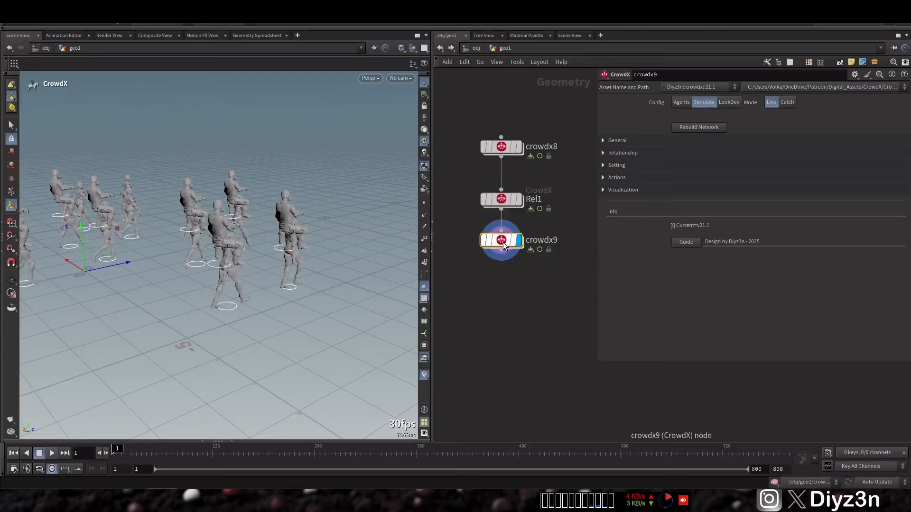
click(693, 130)
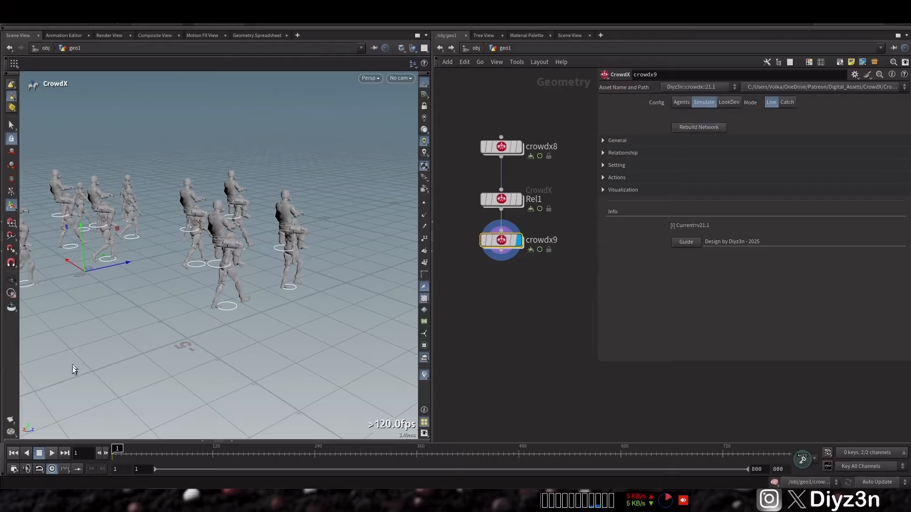
click(39, 453)
key(ctrl+Up)
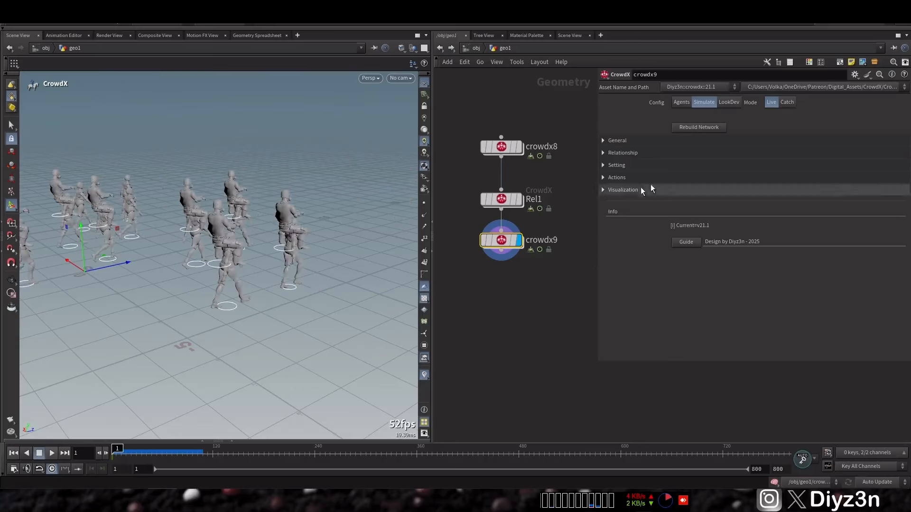
Step: Add one action entity to crowdx9 and place a new Sphere node beside Rel1
click(666, 178)
click(751, 223)
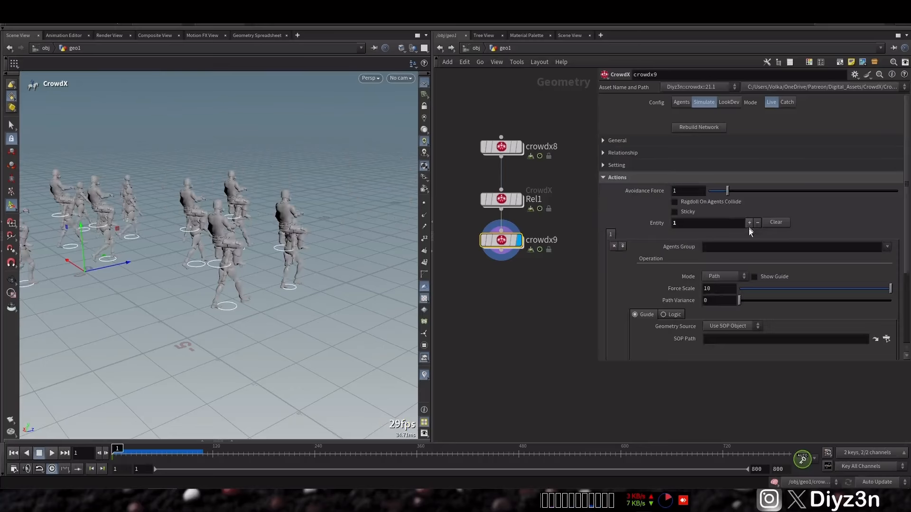
middle_drag(523, 275, 565, 284)
click(479, 191)
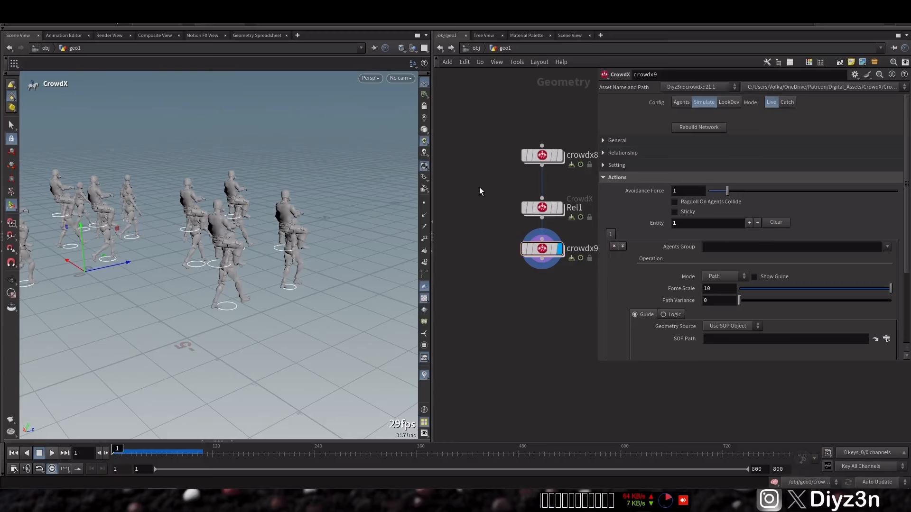
key(Tab)
text(sp)
click(576, 203)
click(491, 208)
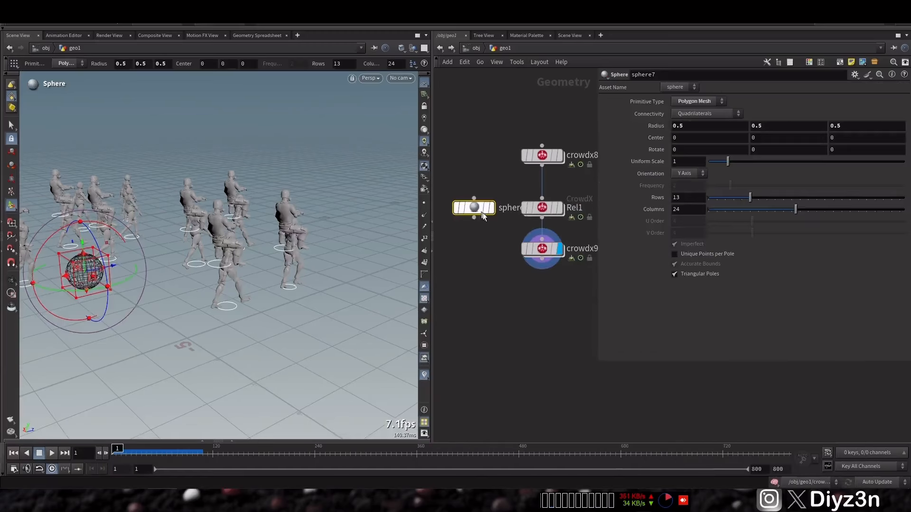
Step: Point the crowdx9 entity's SOP path to ../sphere7 and set its mode to Transition
click(542, 249)
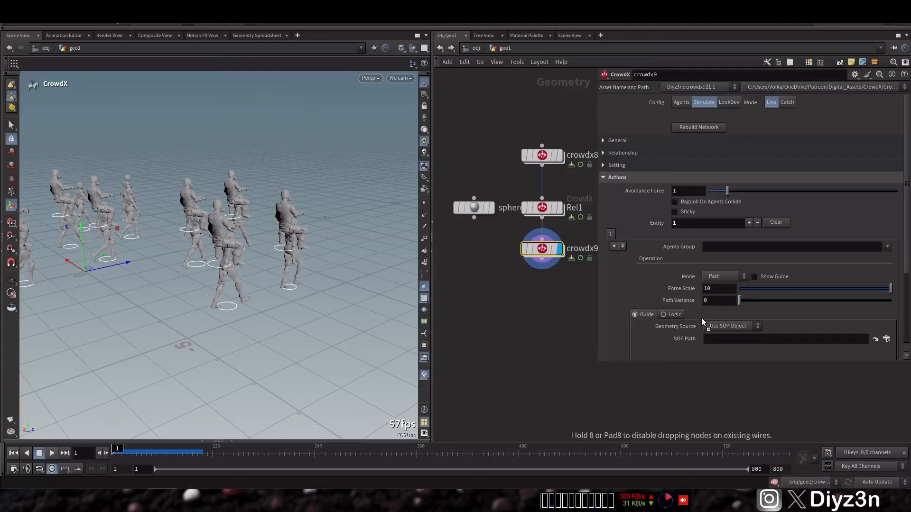
drag(716, 338, 716, 339)
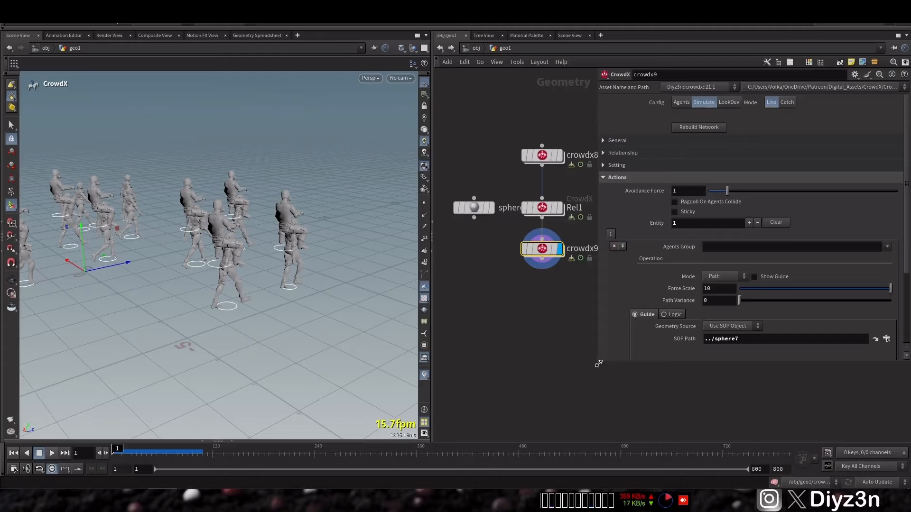
drag(598, 364, 612, 413)
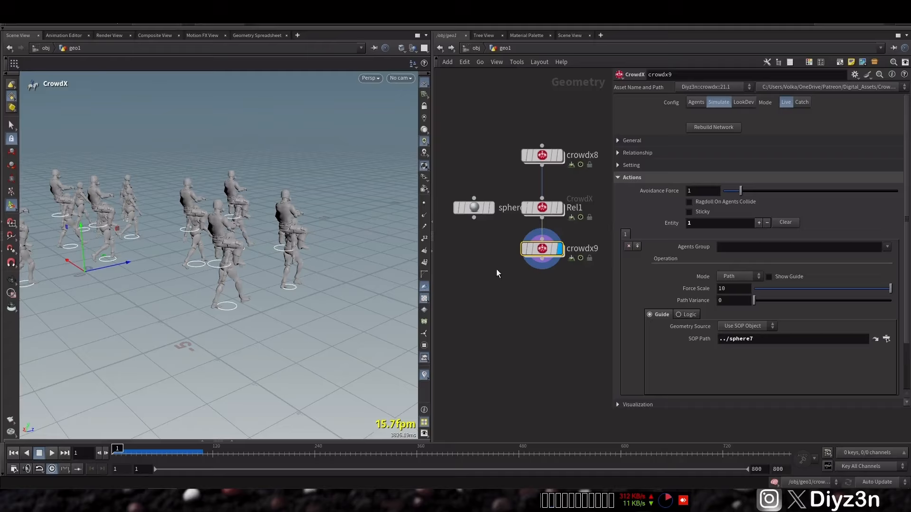
click(736, 277)
click(735, 340)
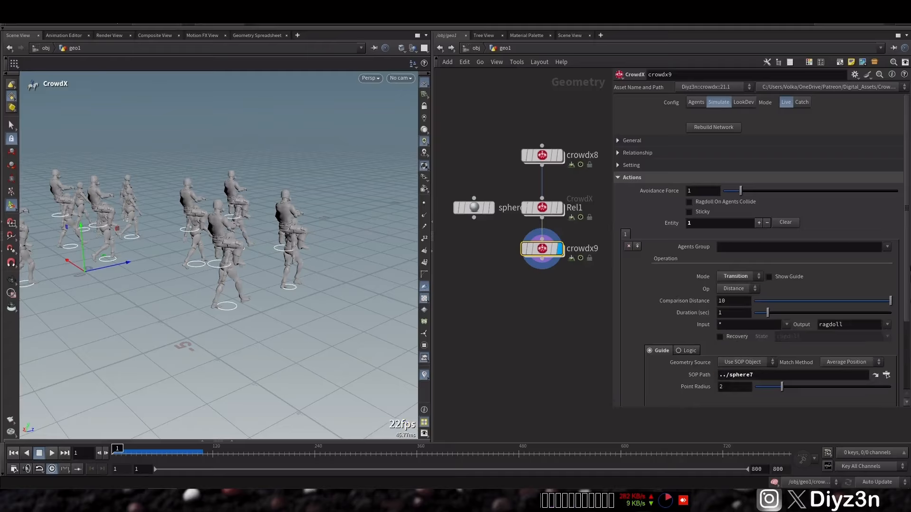
Step: Enable Show Trigger in the transition's logic settings and refresh the action by adding and removing an extra entity
scroll(908, 220, down, 4)
click(689, 257)
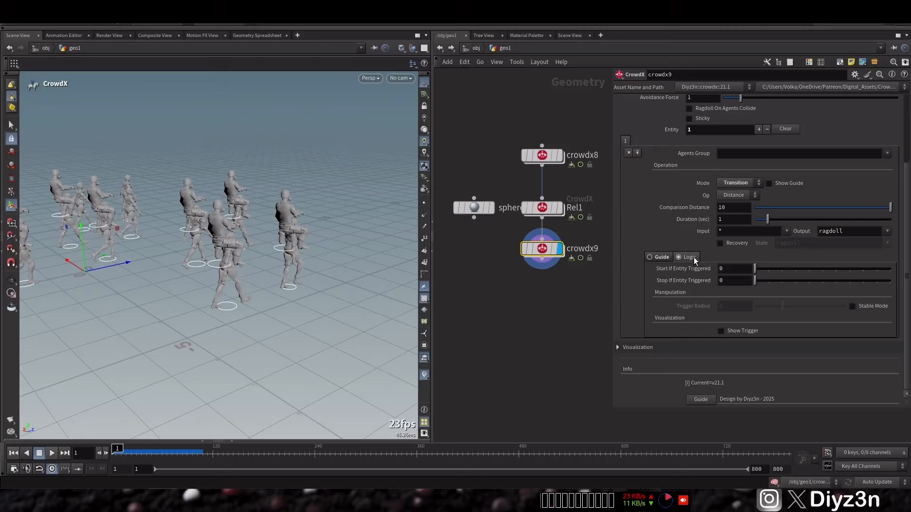
click(720, 332)
alt+middle_drag(201, 208, 260, 231)
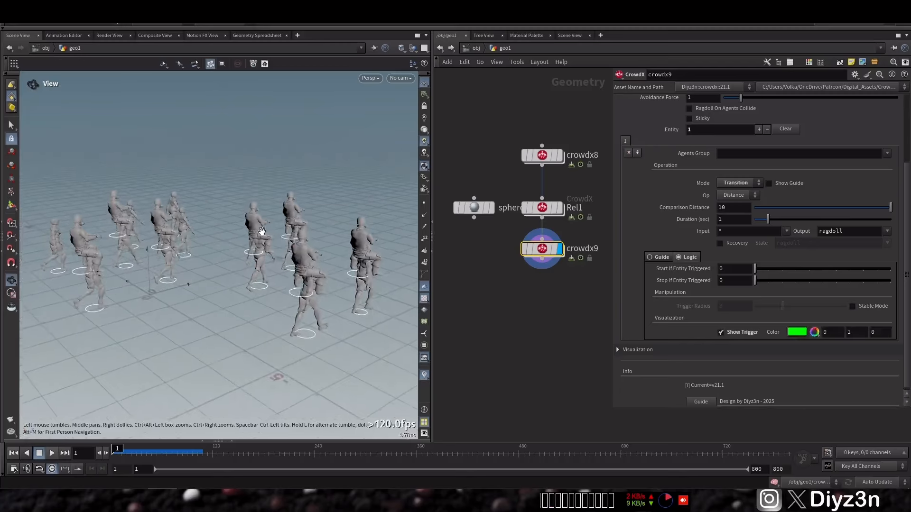
alt+drag(260, 232, 297, 228)
click(759, 130)
click(766, 130)
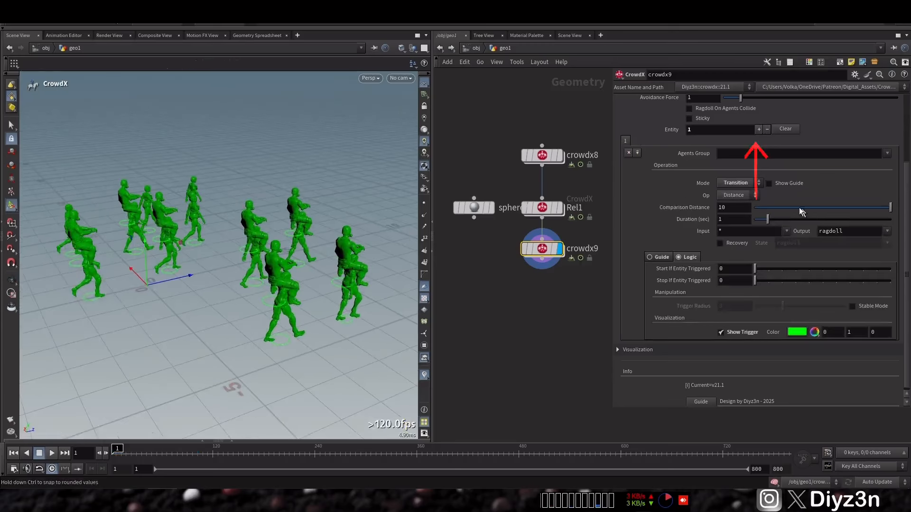
Step: Show the transition's guide and set its comparison distance to 4.55
mouse_move(802, 209)
mouse_down()
mouse_move(761, 209)
mouse_move(791, 210)
mouse_up()
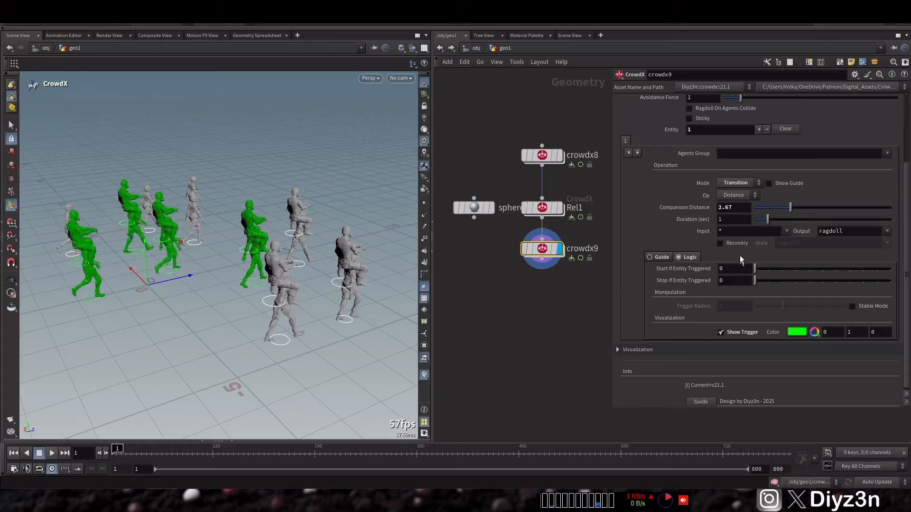
click(781, 184)
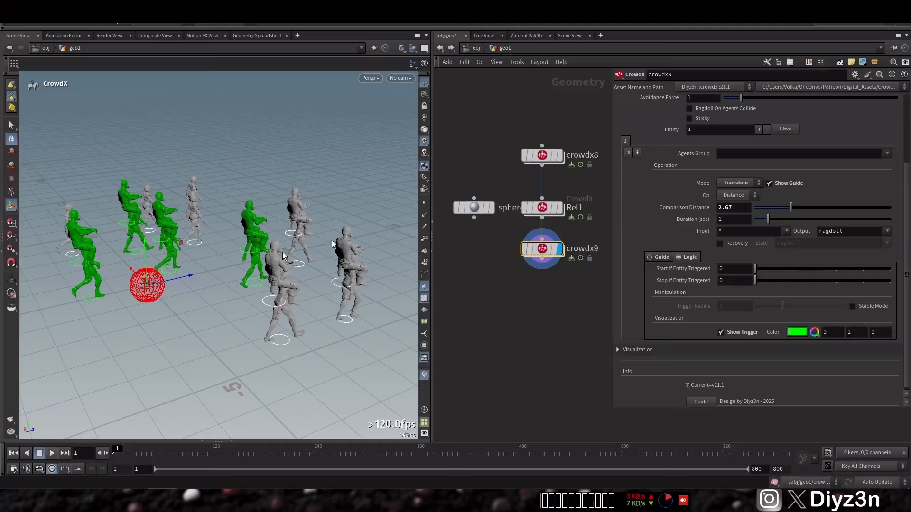
drag(793, 208, 815, 209)
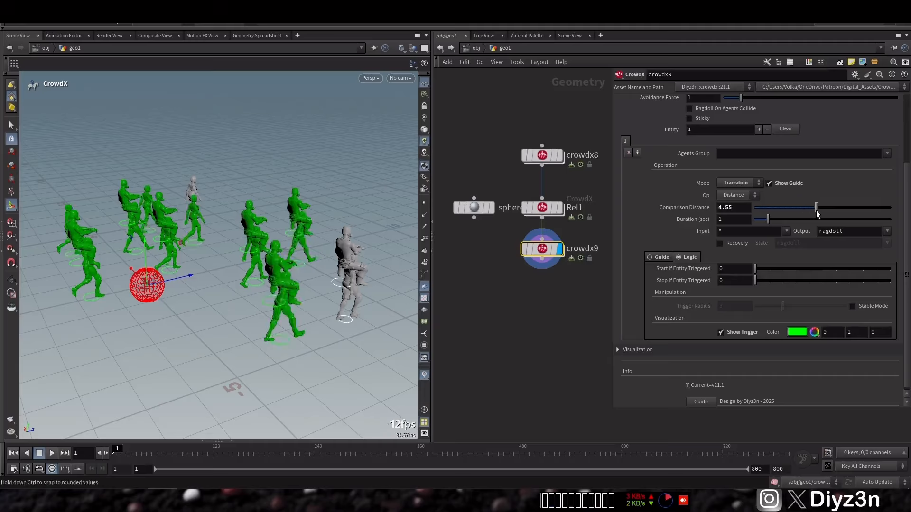
Step: Move the trigger sphere along its Z axis so it sits ahead of the walking crowd
click(480, 212)
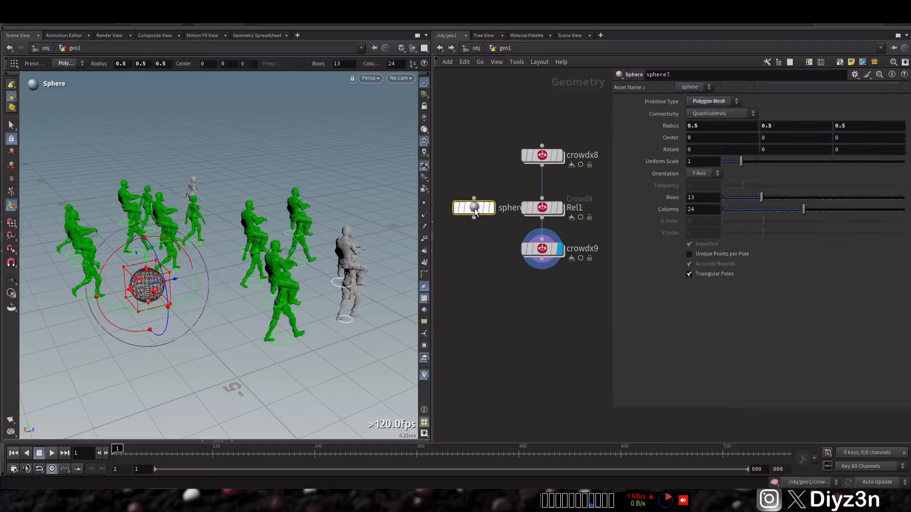
drag(189, 279, 398, 227)
alt+middle_drag(397, 227, 306, 252)
Step: Open the guide settings of the crowdx9 transition, play the simulation to check which agents trigger, and rewind to frame 1
click(542, 250)
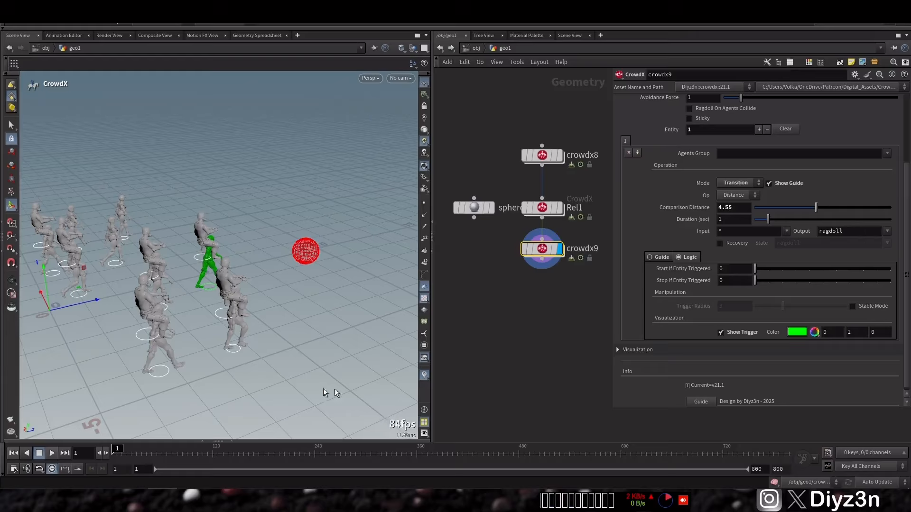
click(660, 257)
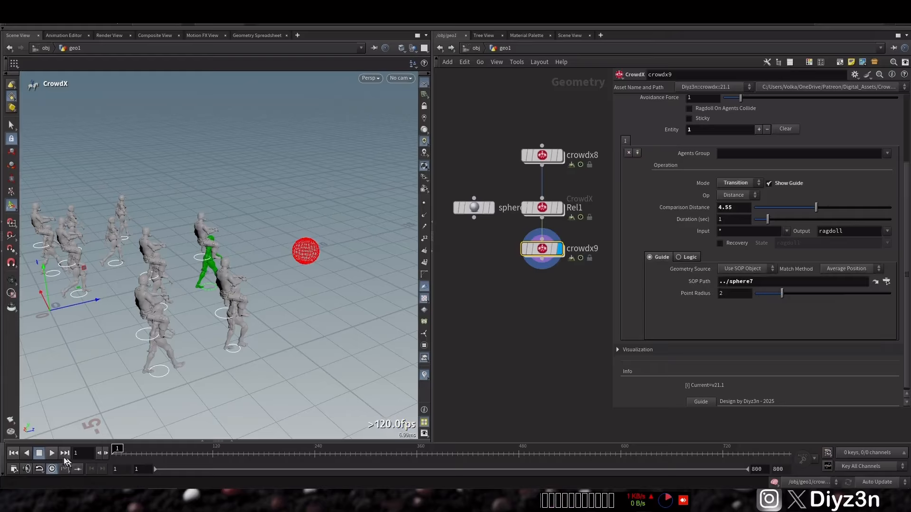
click(41, 453)
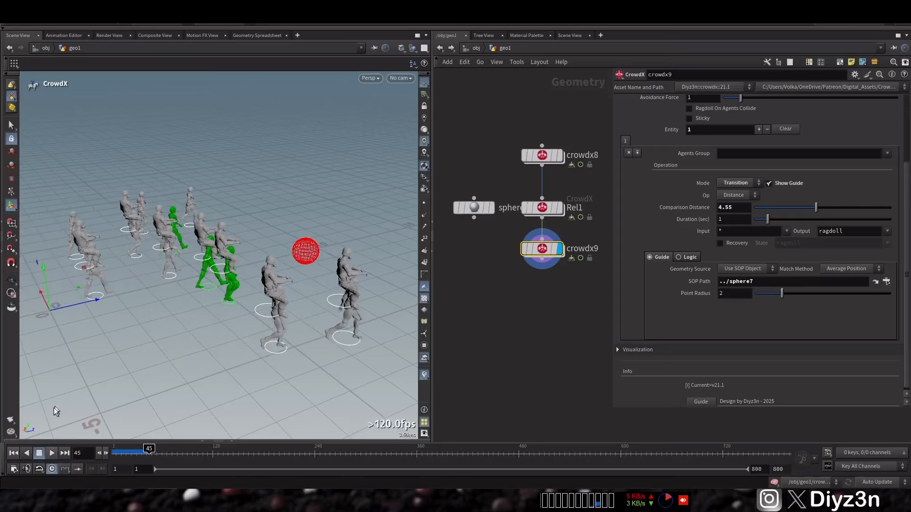
click(14, 453)
Step: Set the first agent's ragdoll mode in crowdx8 to Auto and make its RBD ragdoll active
click(542, 155)
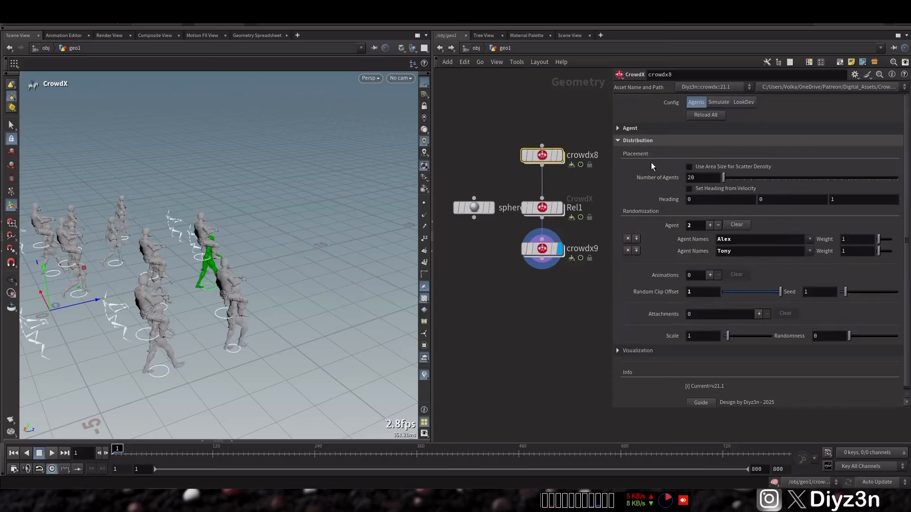
click(653, 128)
click(668, 178)
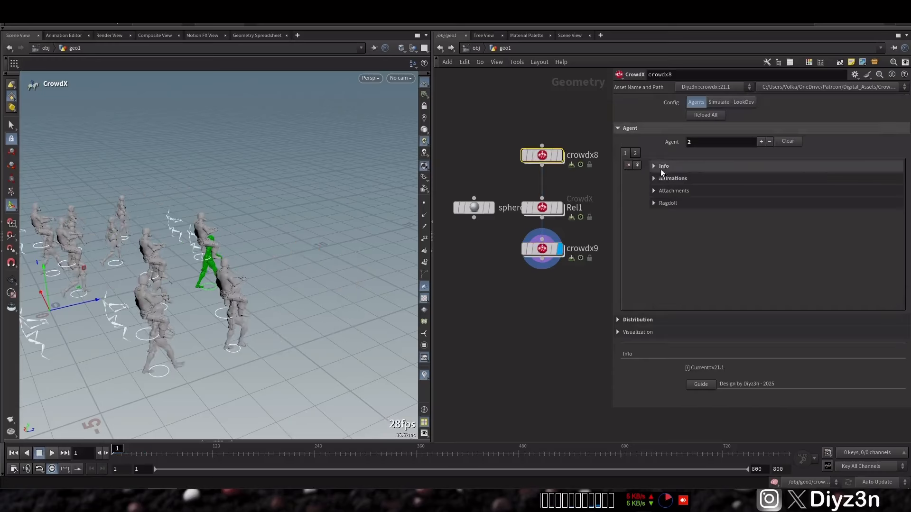
click(667, 203)
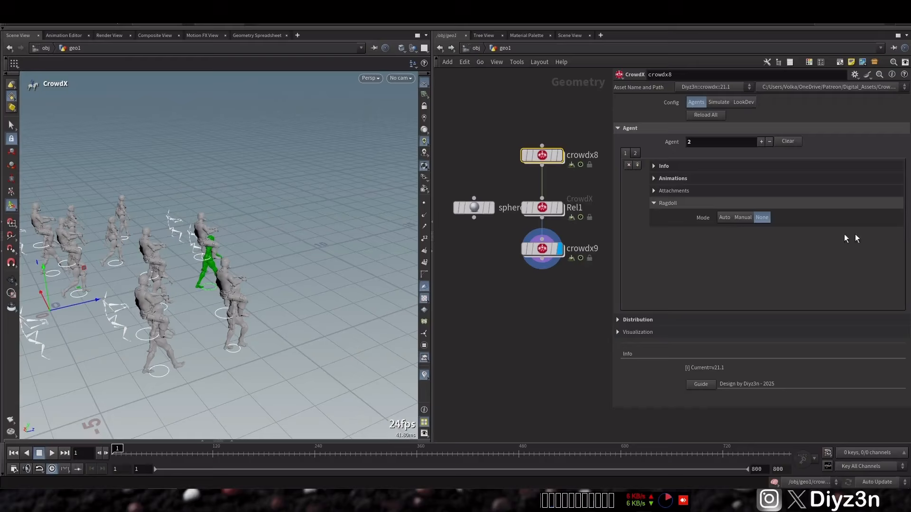
click(729, 218)
click(893, 231)
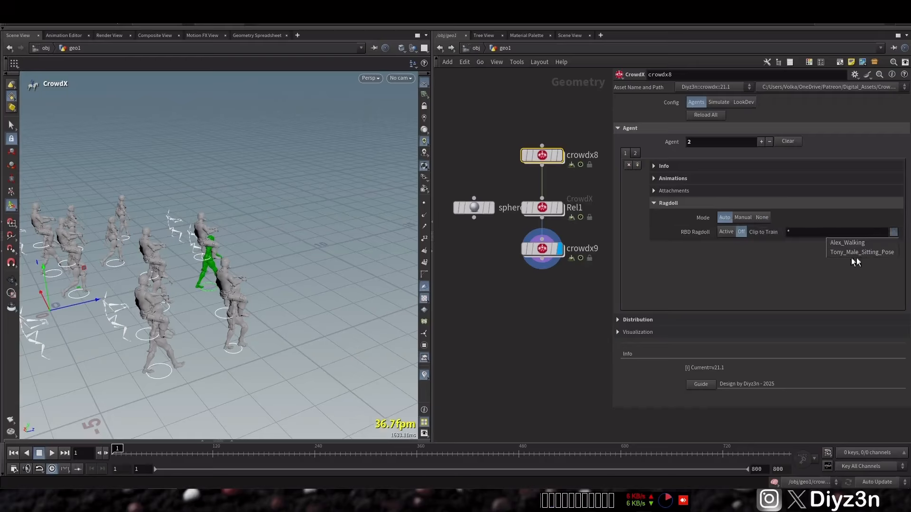
click(725, 232)
Step: Preview the ragdoll collisions and joint limits in the crowdx8 visualization, then hide both
click(693, 332)
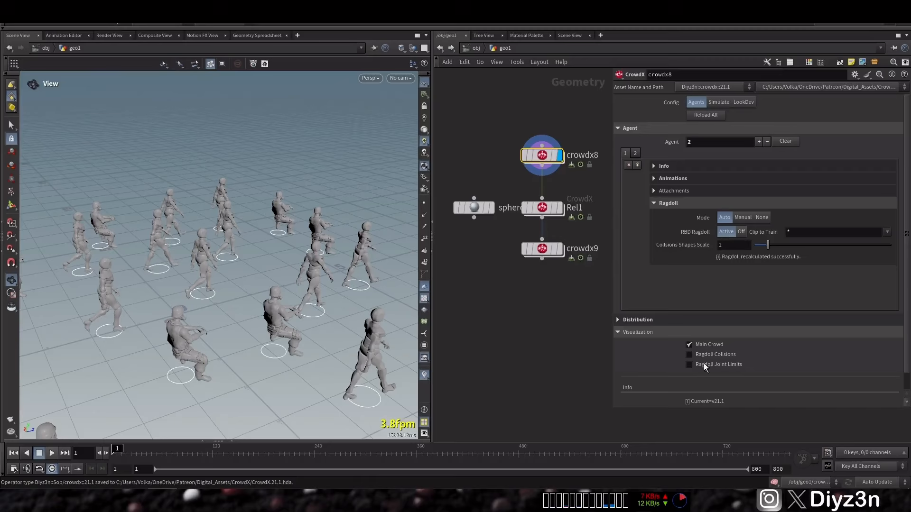
click(700, 356)
click(700, 358)
click(702, 366)
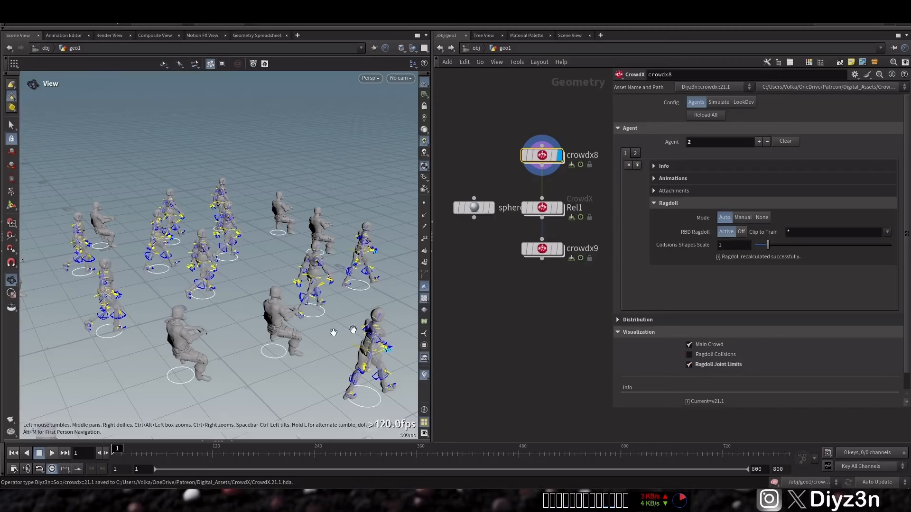
click(693, 367)
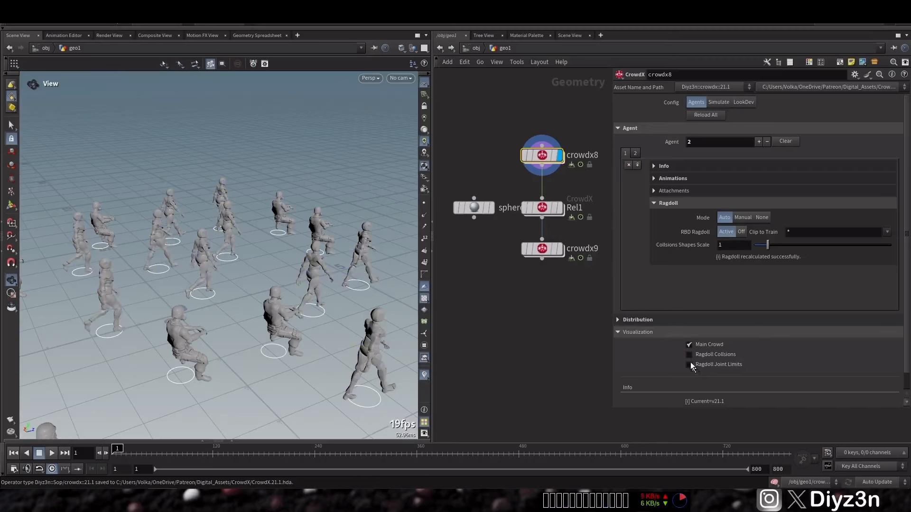
Step: Set the second agent's ragdoll mode in crowdx8 to Auto, make its RBD ragdoll active, and dismiss the error dialog
click(639, 156)
click(690, 178)
click(688, 204)
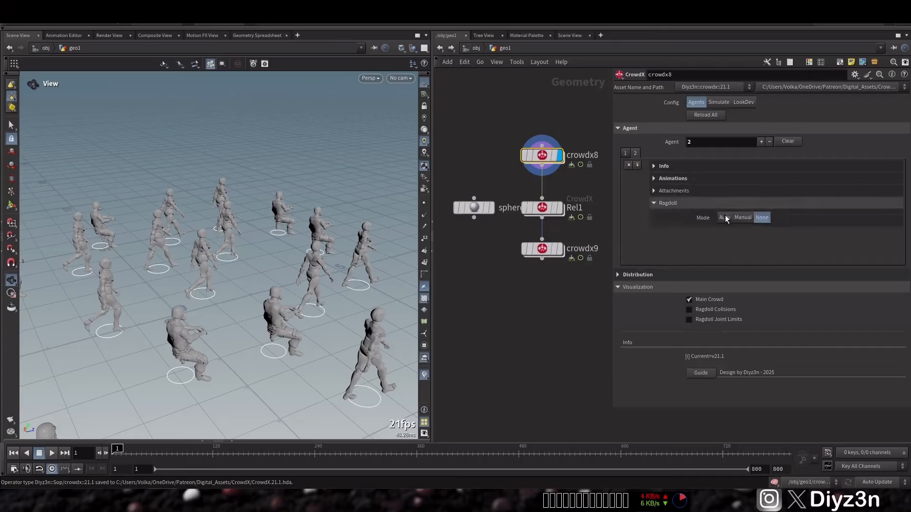
click(725, 216)
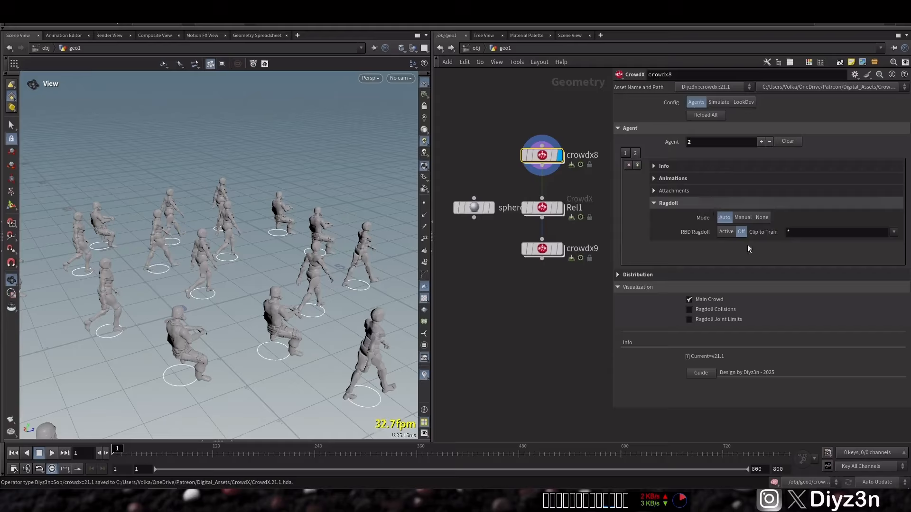
click(893, 232)
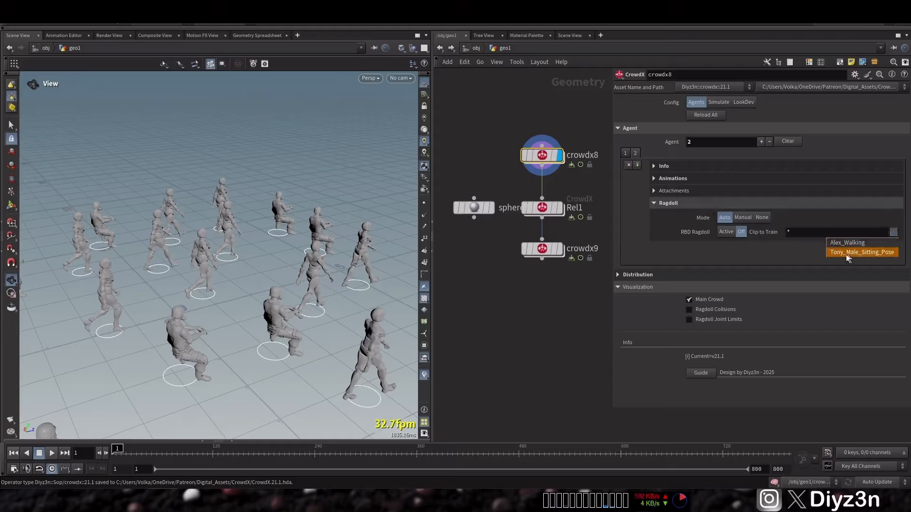
click(721, 232)
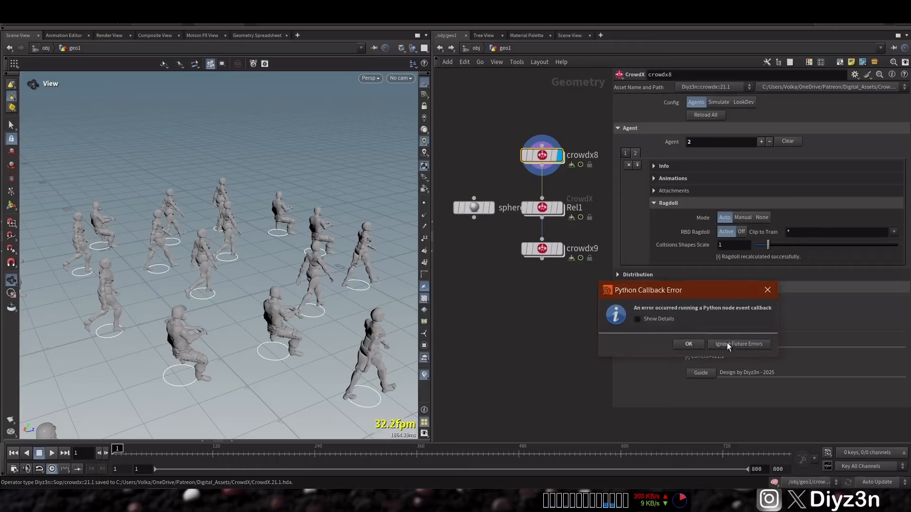
click(688, 344)
Step: Check the second agent's ragdoll collisions and joint limits in the crowdx8 visualization, one after the other, and hide both again
click(703, 310)
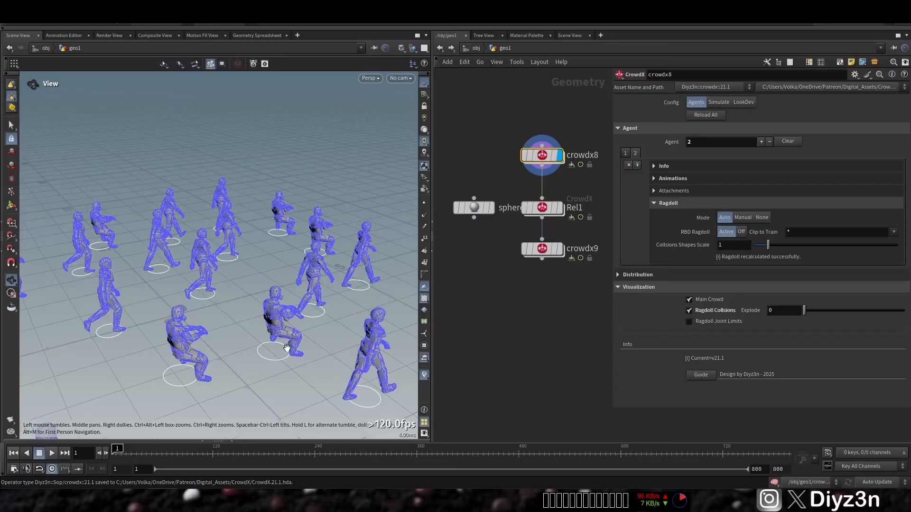
click(704, 313)
click(700, 321)
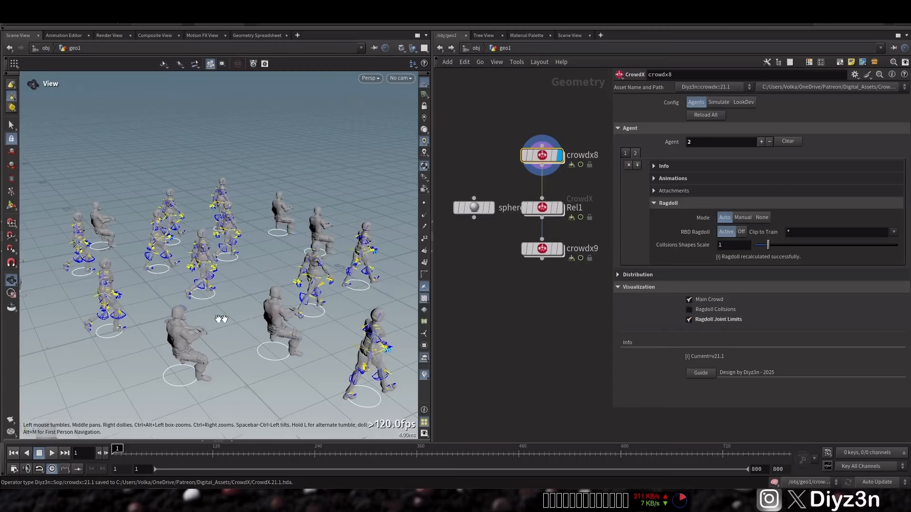
click(732, 322)
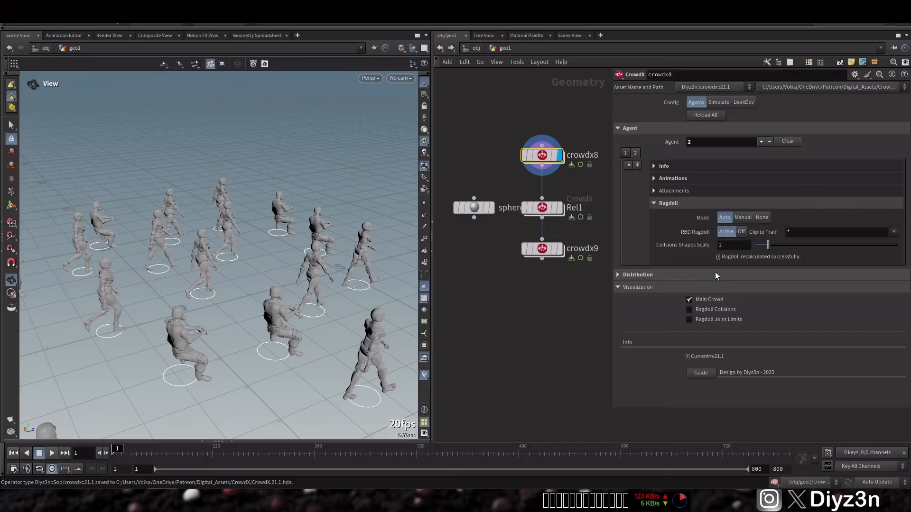
Step: Display crowdx9, play the simulation to check how the agents fall as ragdolls, and rewind to frame 1
click(548, 251)
click(50, 453)
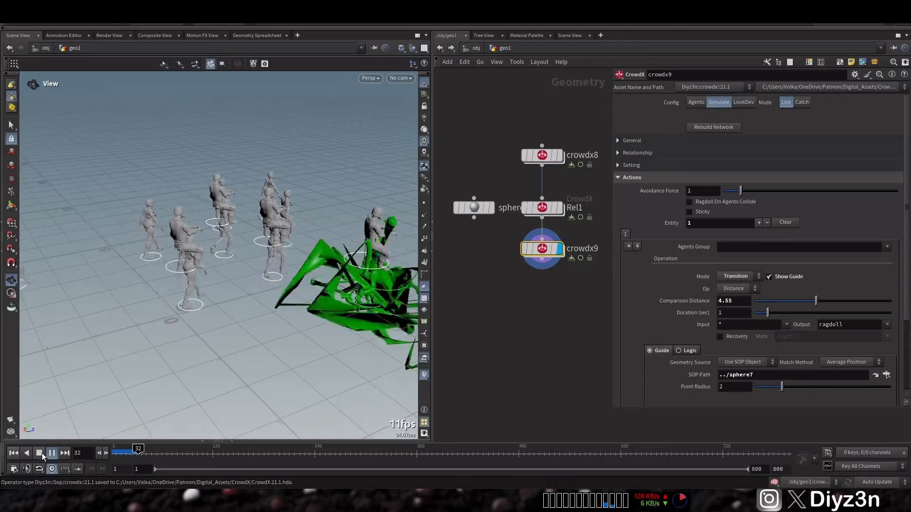
click(40, 453)
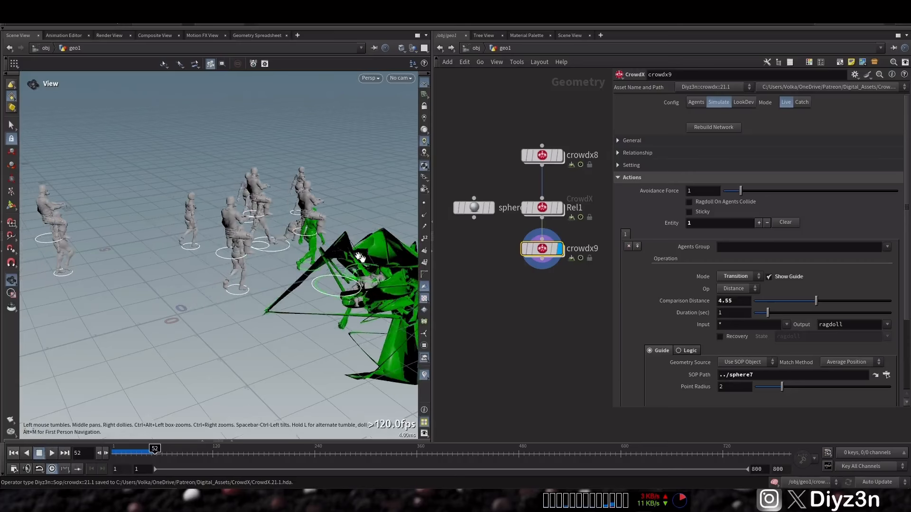
click(11, 453)
Step: Load $HIP/Walking.fbx as the second agent's animation clip file in crowdx8
click(542, 156)
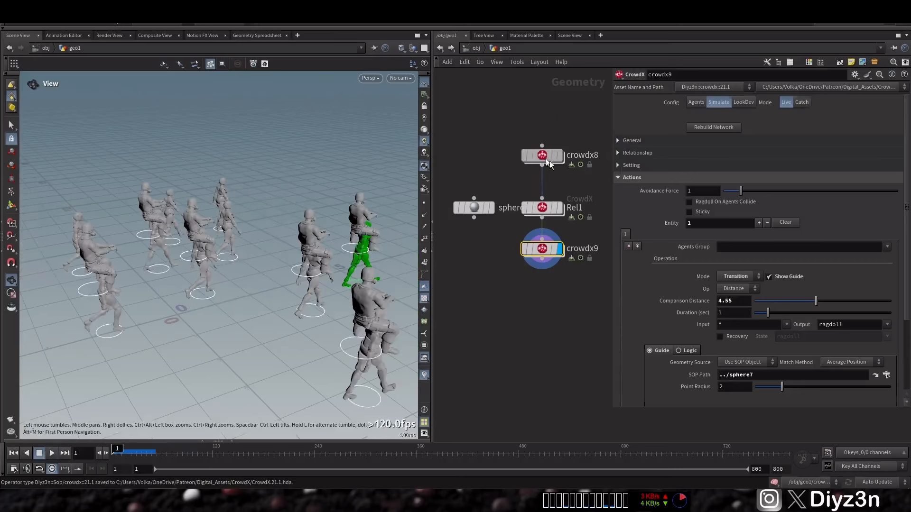
click(699, 178)
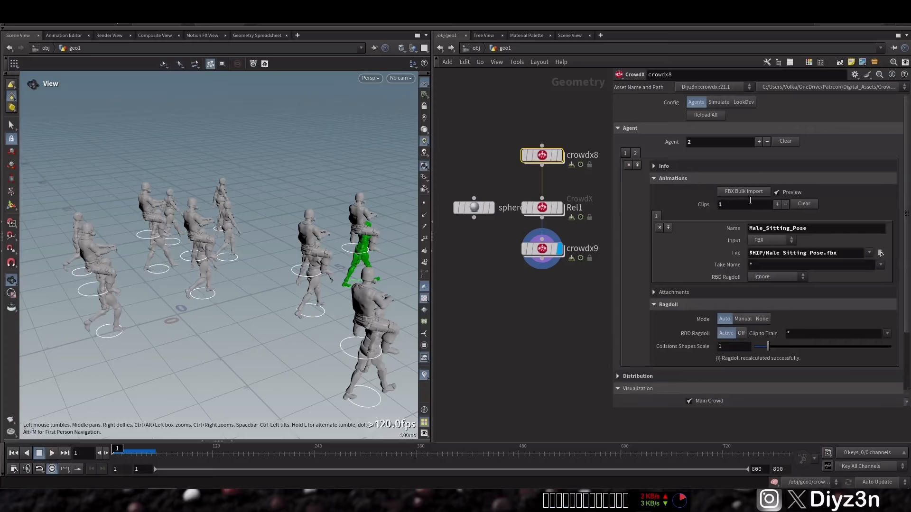
click(756, 190)
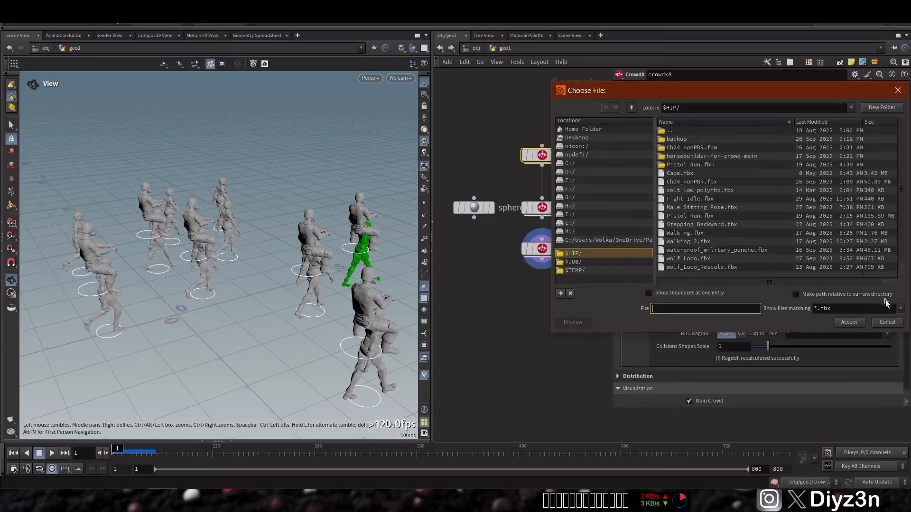
click(888, 324)
click(876, 255)
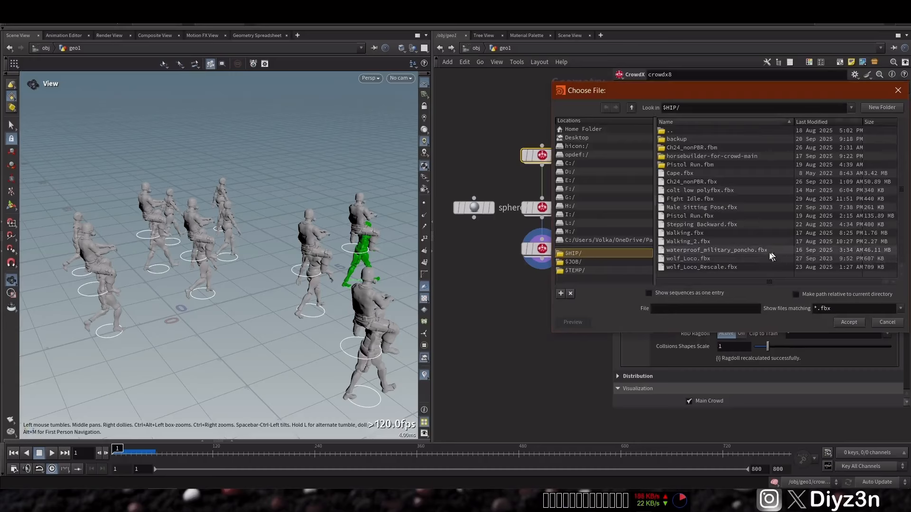
double_click(690, 207)
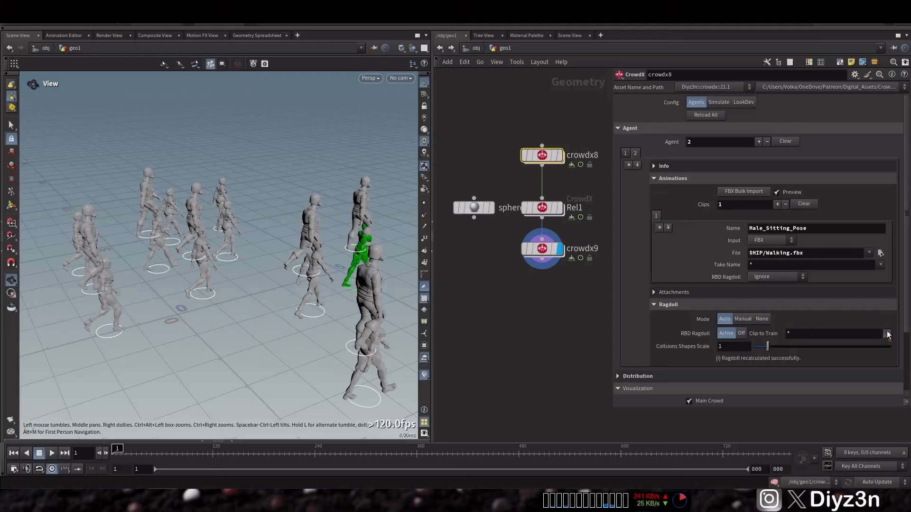
Step: Display crowdx8 with ragdoll joint limits shown, and rebuild the second agent's RBD ragdoll by switching it off and back to active
click(741, 333)
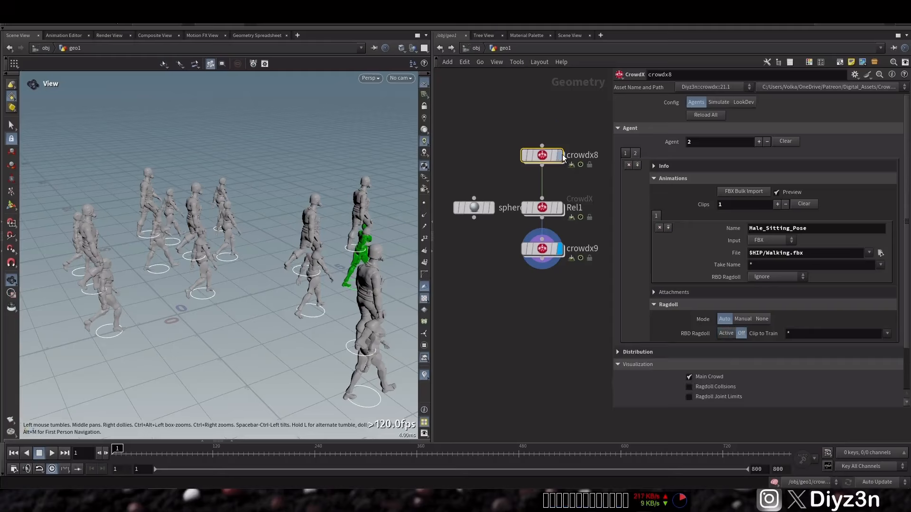
key(r)
click(725, 397)
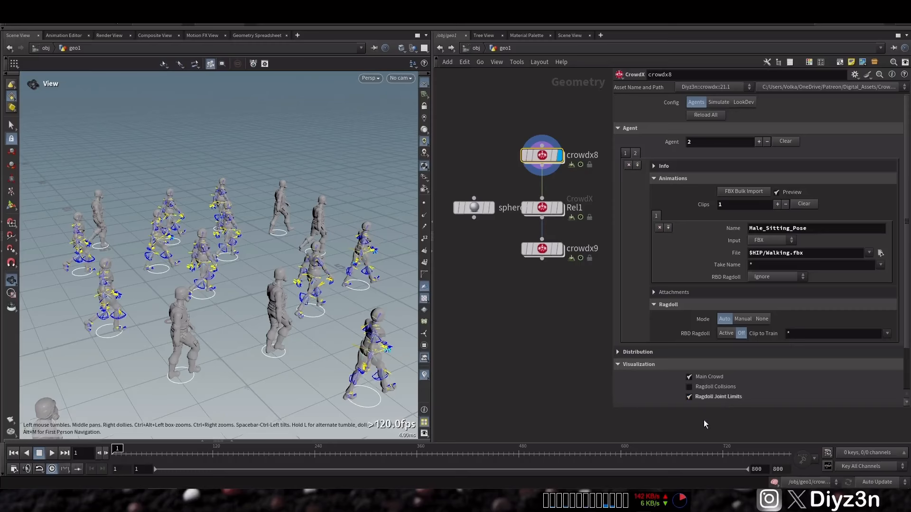
click(706, 386)
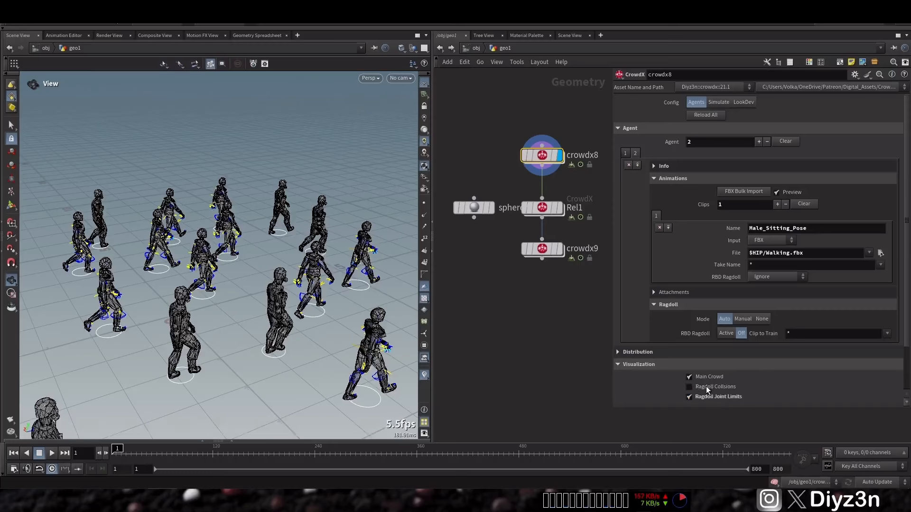
click(723, 333)
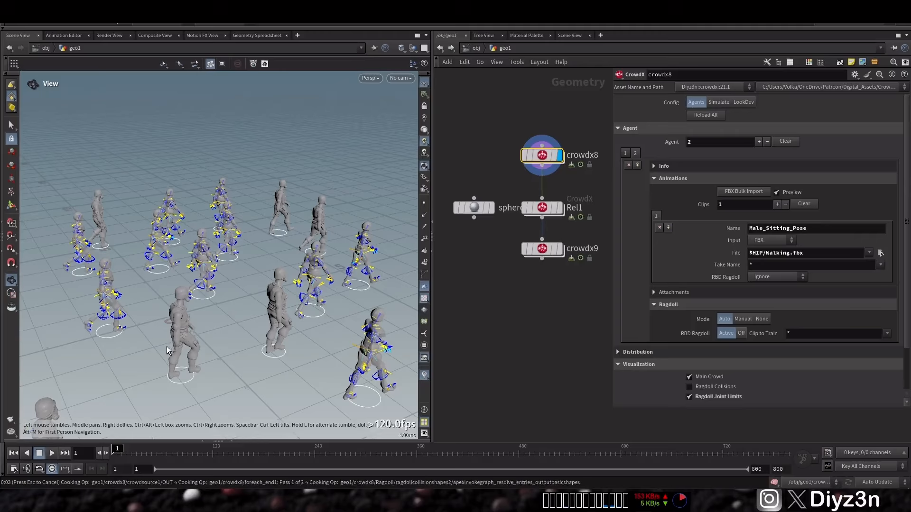
click(201, 372)
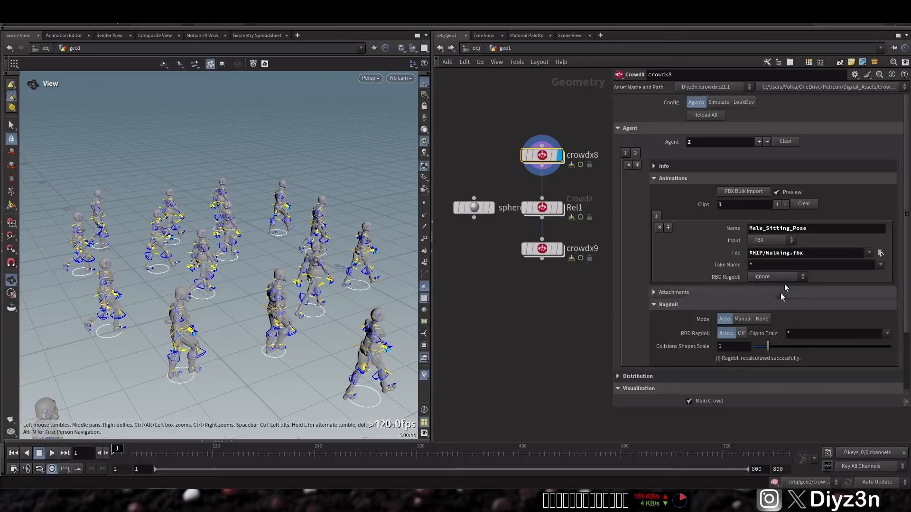
Step: Set the second agent's clip file back to $HIP/Male Sitting Pose.fbx and display crowdx9
click(880, 252)
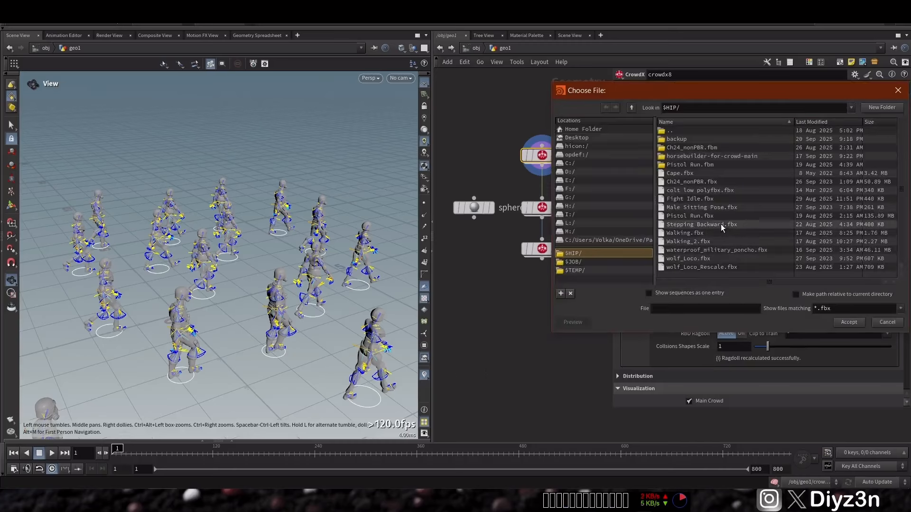
double_click(715, 210)
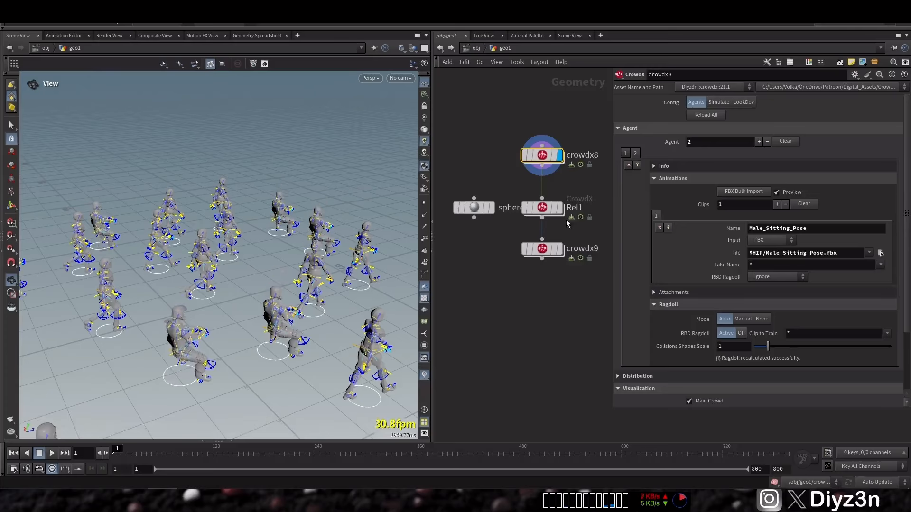
click(542, 208)
click(537, 250)
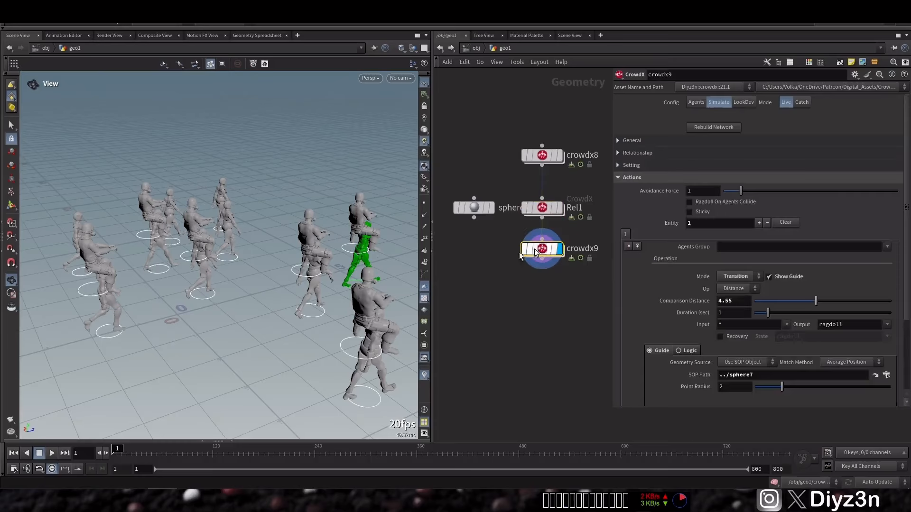
Step: Play the crowdx9 simulation, examine the ragdolls near the trigger sphere from above, and rewind to frame 1
click(39, 451)
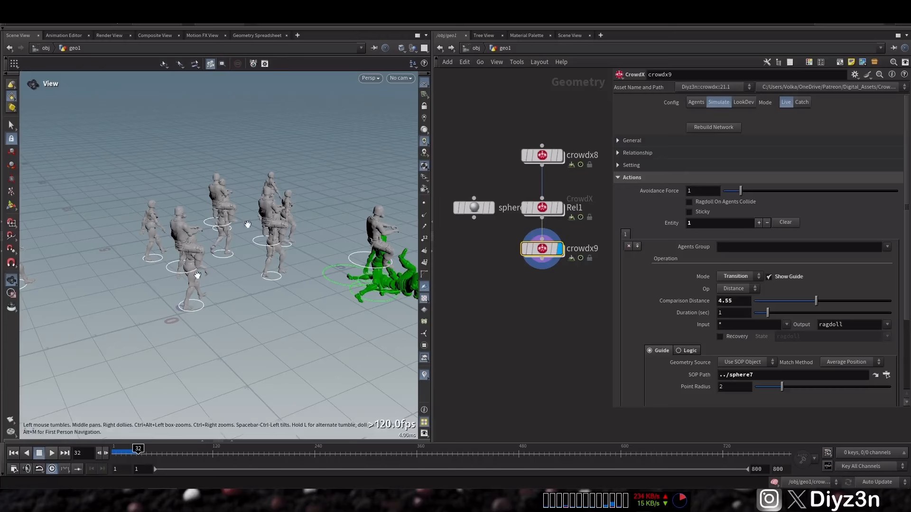
drag(218, 228, 172, 280)
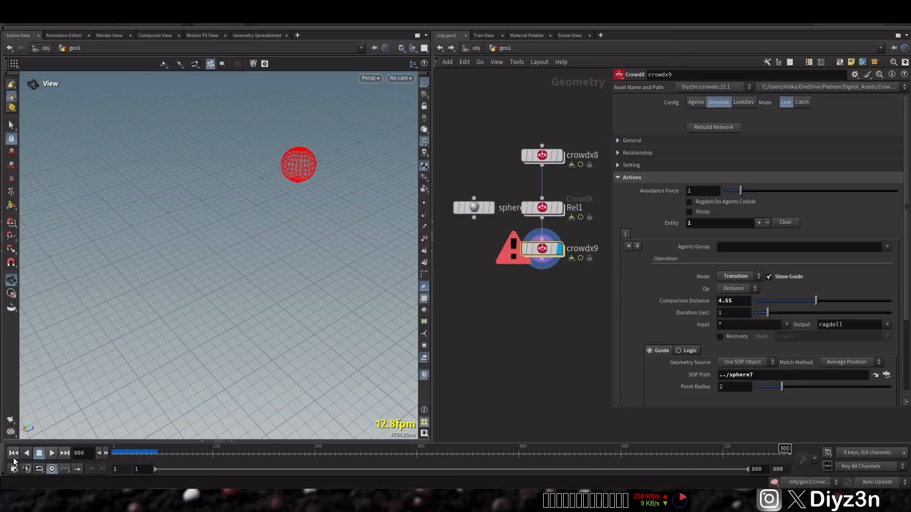
click(49, 453)
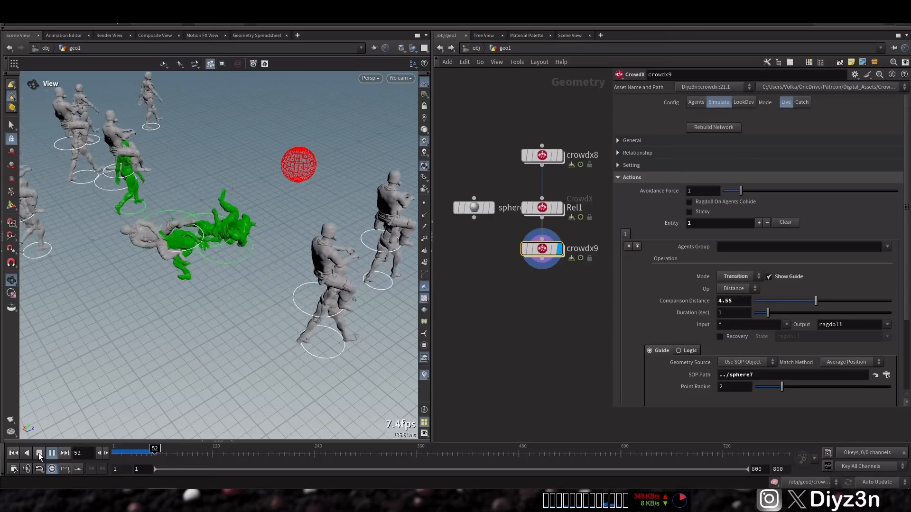
click(39, 453)
click(14, 453)
Step: Set the RBD Ragdoll option to Animated Static for the Male_Sitting_Pose and Walking clips of both agents in crowdx8
click(541, 156)
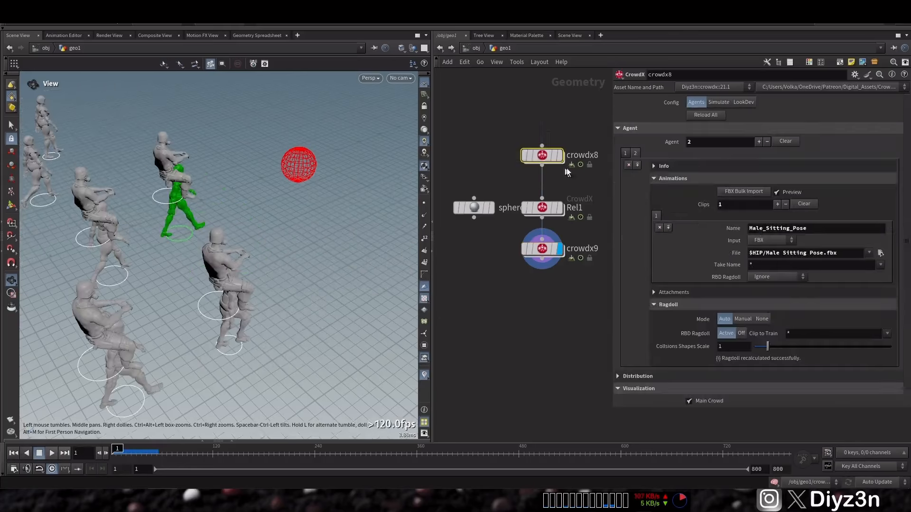
click(784, 286)
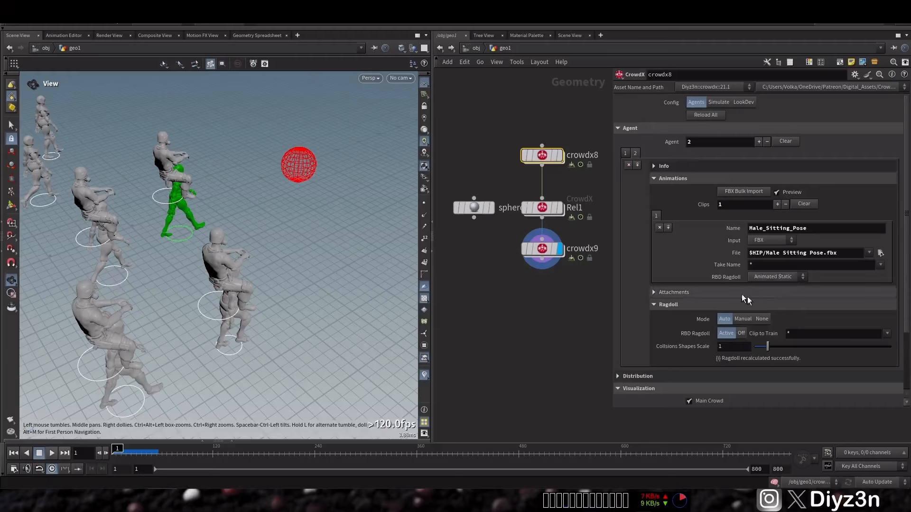
click(655, 178)
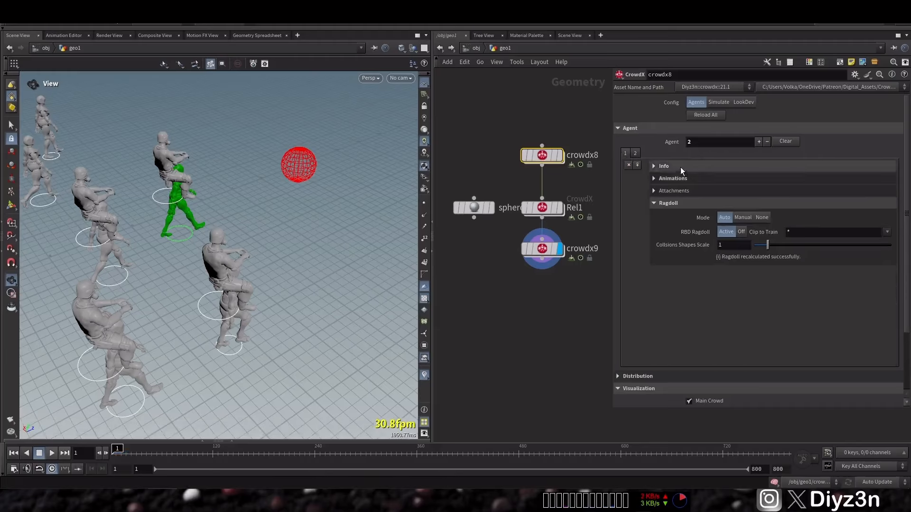
click(695, 178)
click(776, 286)
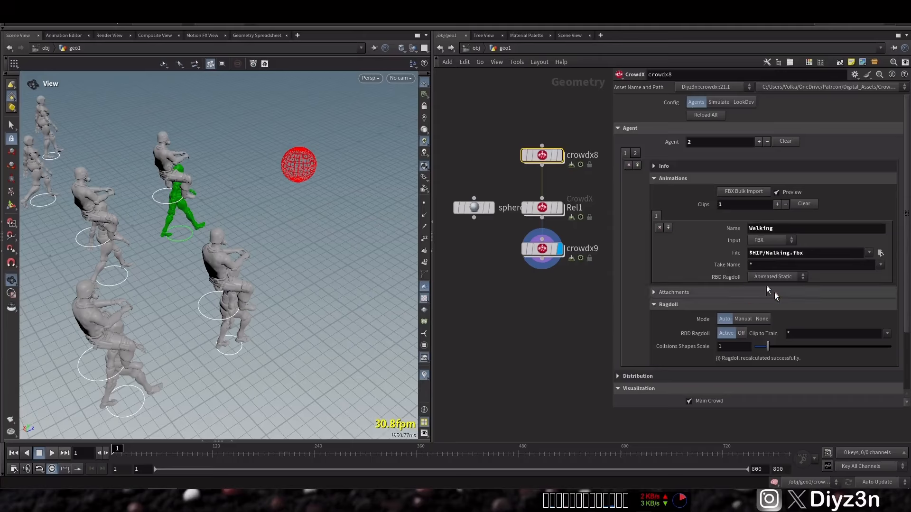
click(673, 179)
Step: Review the Rel1 relationship settings, play the crowdx9 simulation with the animated static clips, and rewind to frame 1
click(543, 208)
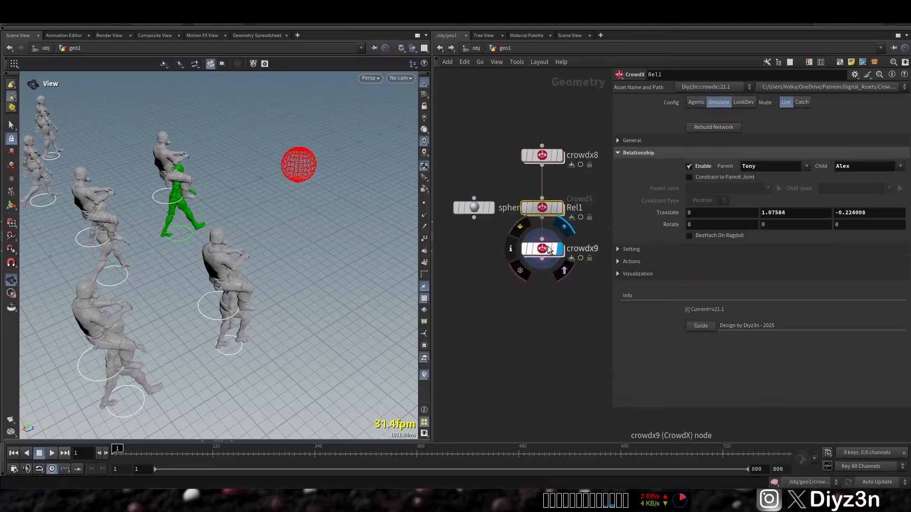
click(542, 250)
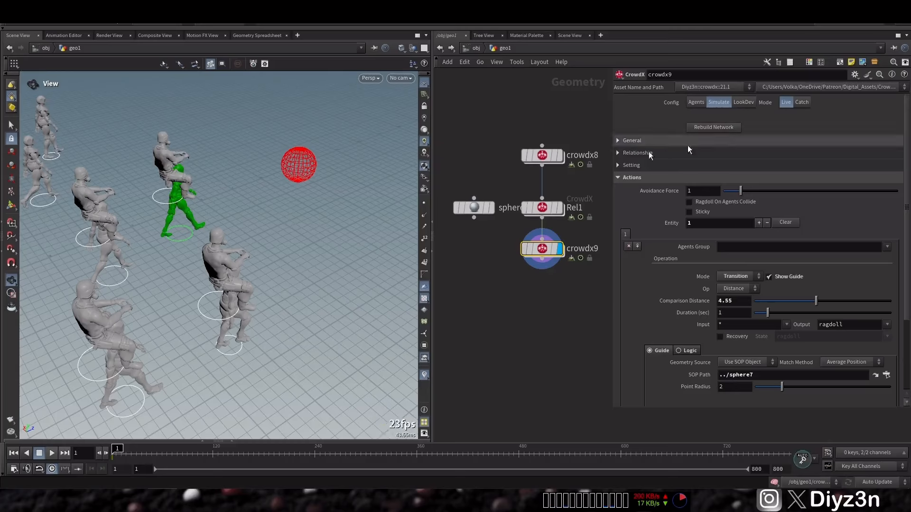
click(46, 457)
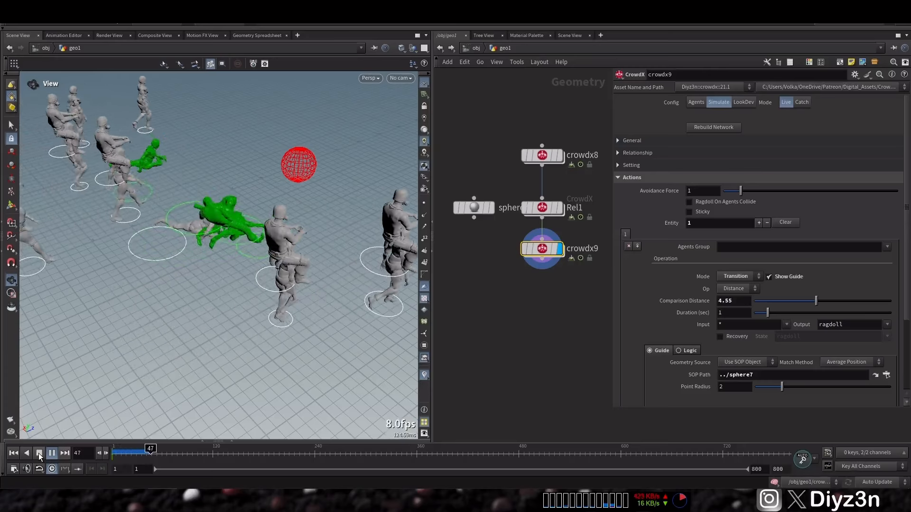
click(38, 454)
click(16, 454)
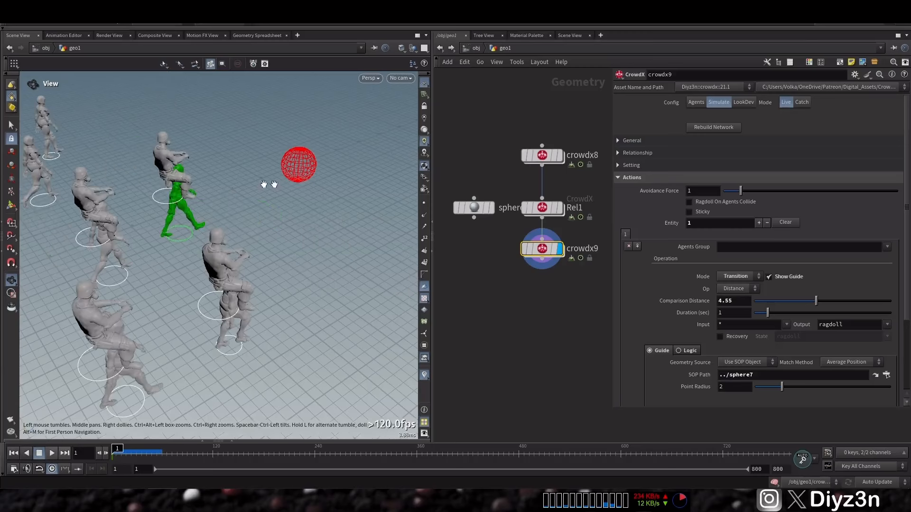
Step: Restrict the crowdx9 transition to the Tony agents group after trying the Alex group
drag(198, 185, 228, 232)
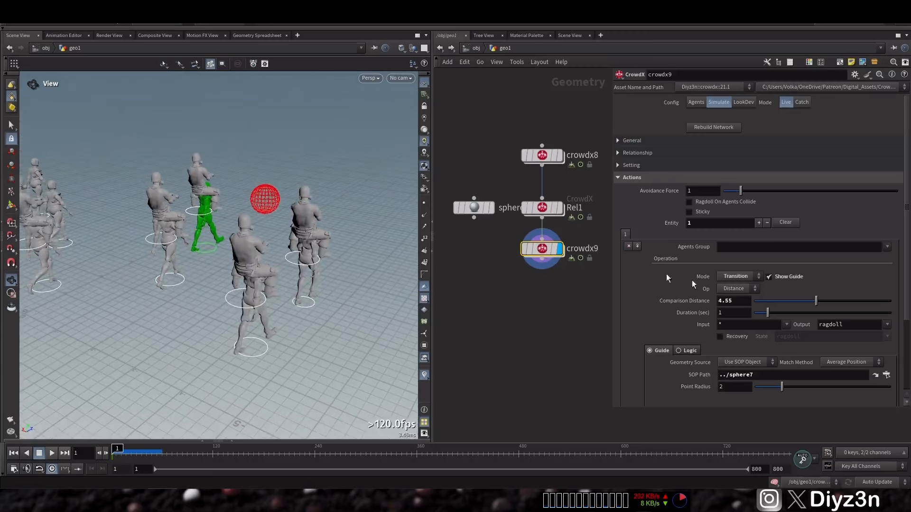
click(886, 247)
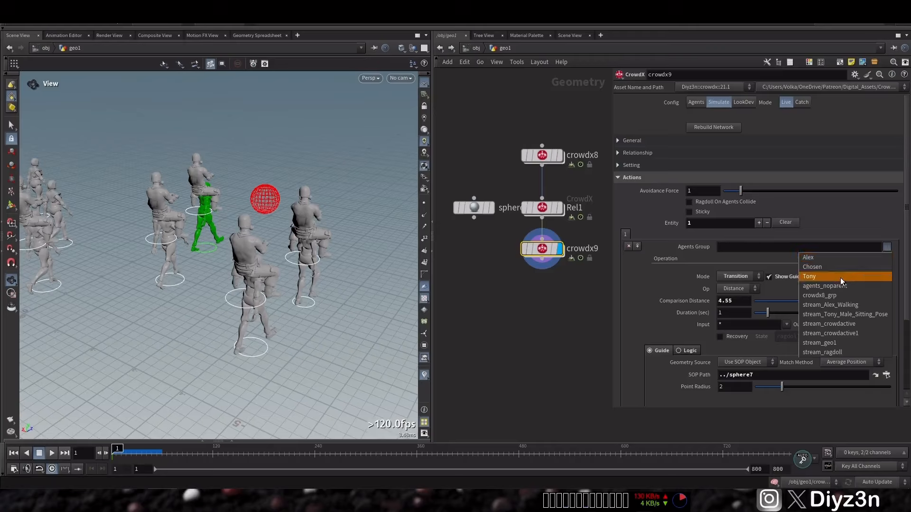
click(814, 258)
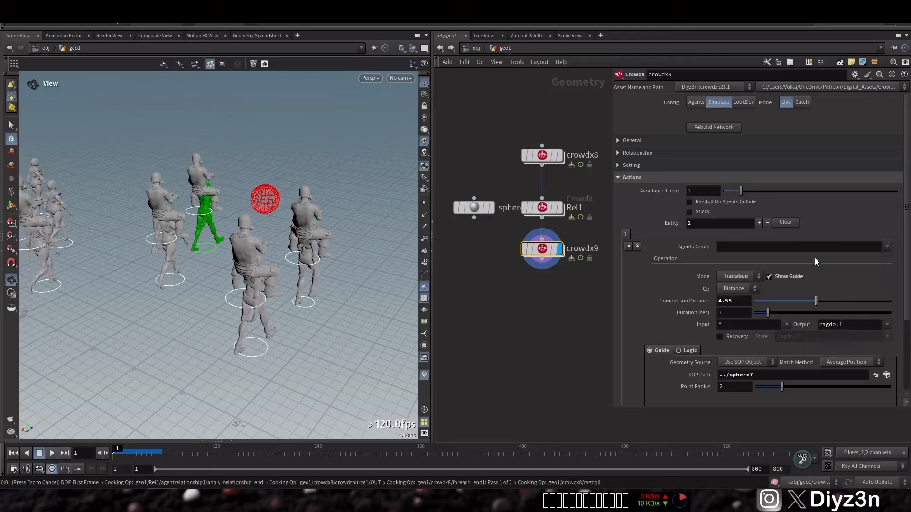
click(887, 247)
click(832, 277)
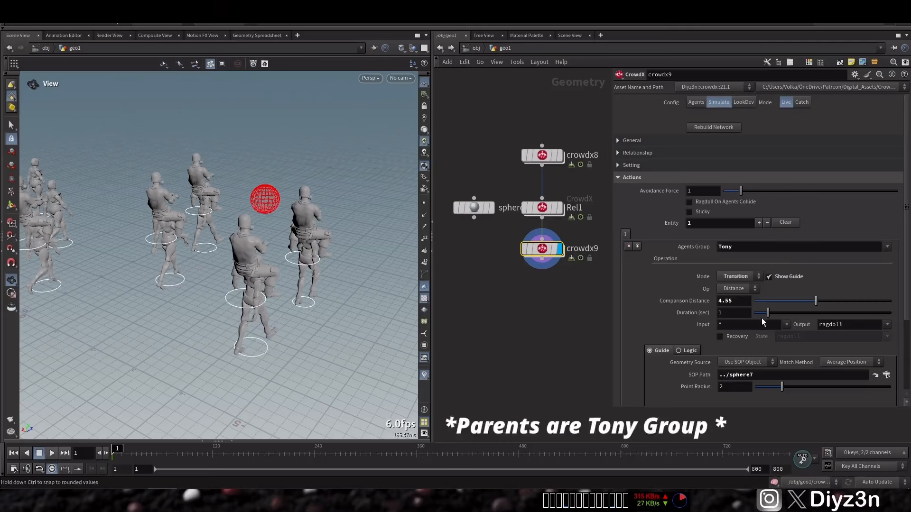
Step: Set the Tony transition's Comparison Distance in crowdx9 to 2.95 after trying higher and lower values
drag(816, 301, 893, 306)
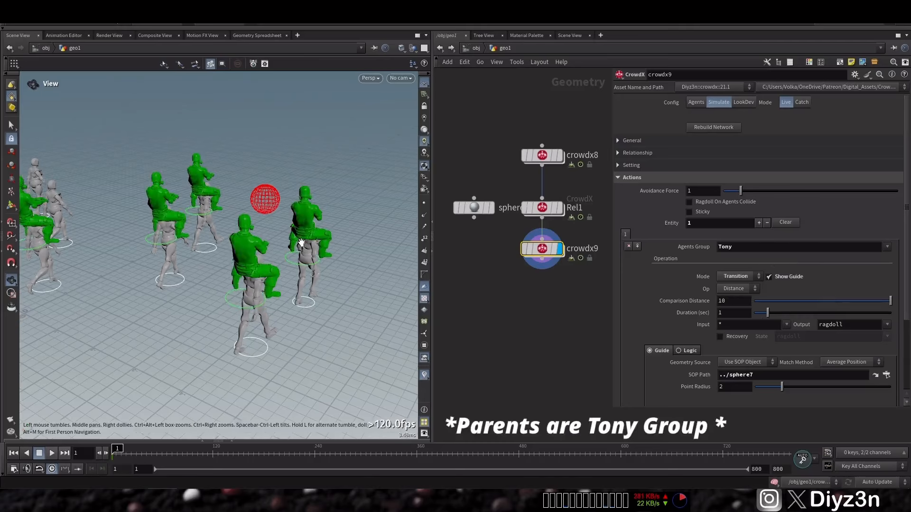
scroll(301, 245, down, 2)
drag(302, 244, 261, 216)
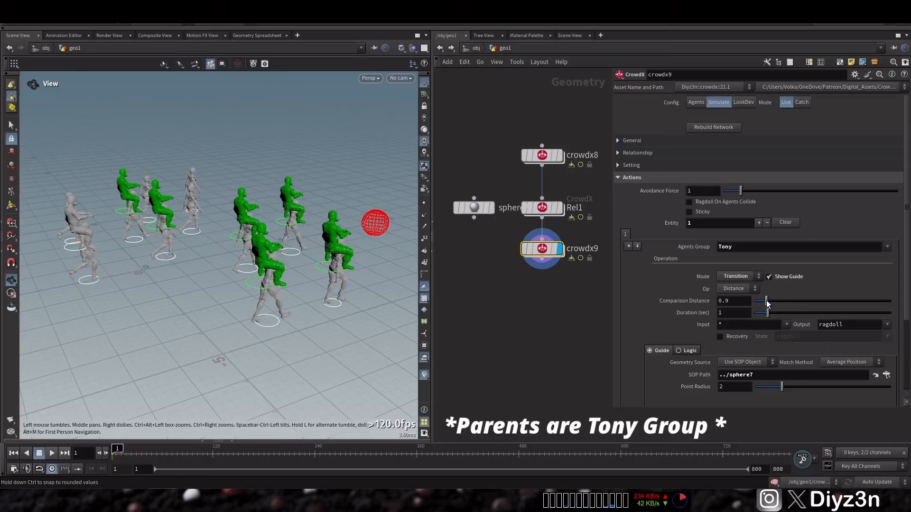
drag(767, 302, 794, 299)
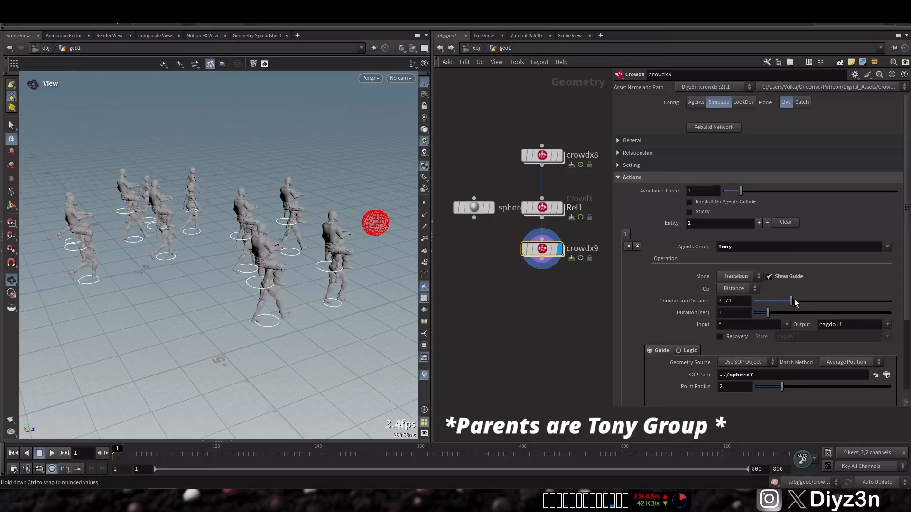
Step: Play the crowdx9 simulation with the Tony transition, examine the ragdolls near the sphere, and rewind to frame 1
click(55, 452)
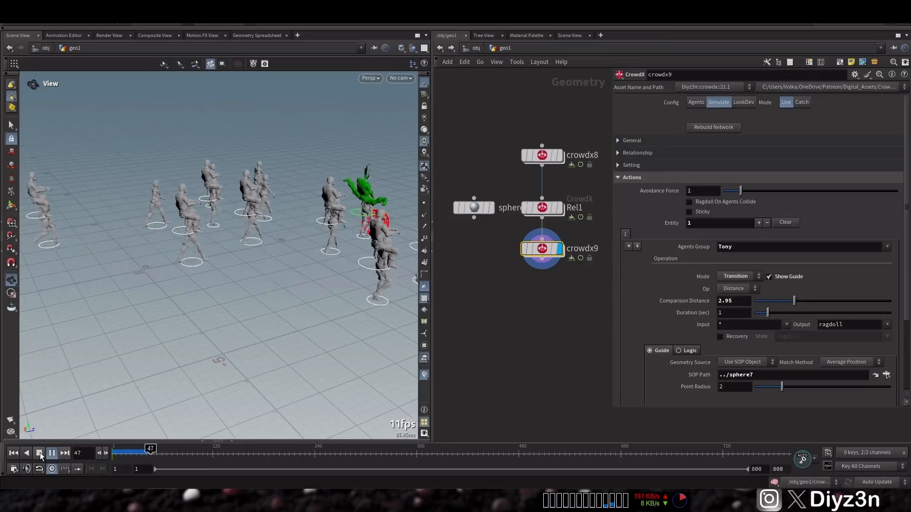
click(39, 453)
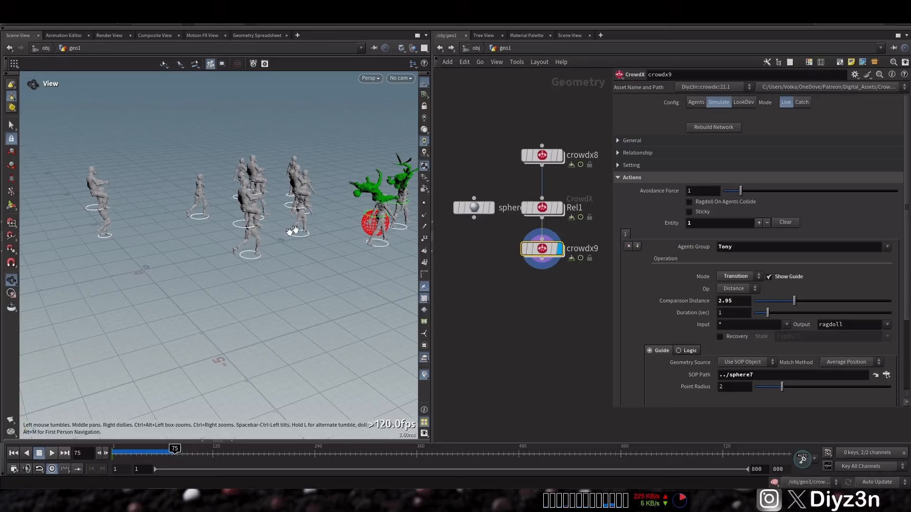
drag(291, 231, 343, 190)
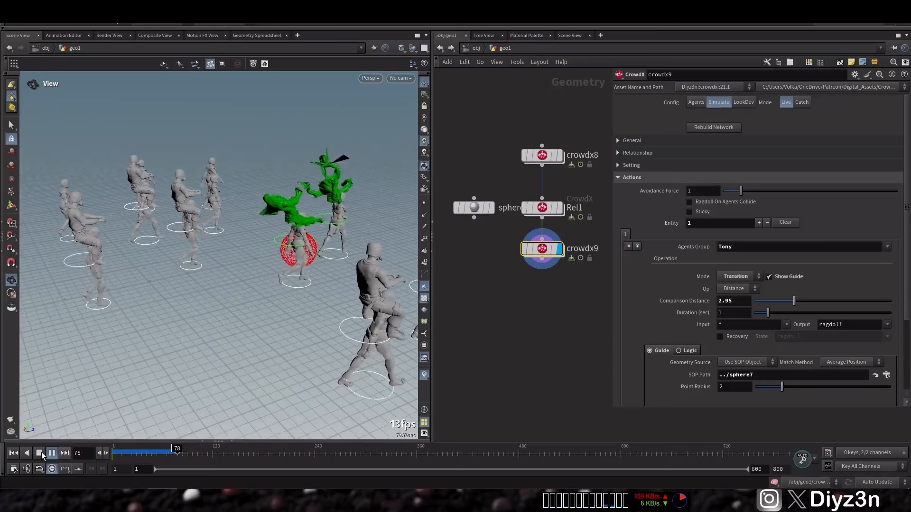
click(14, 452)
Step: Enable Deattach On Ragdoll in the Rel1 relationship and test it by playing the crowdx9 simulation and rewinding to frame 1
click(541, 207)
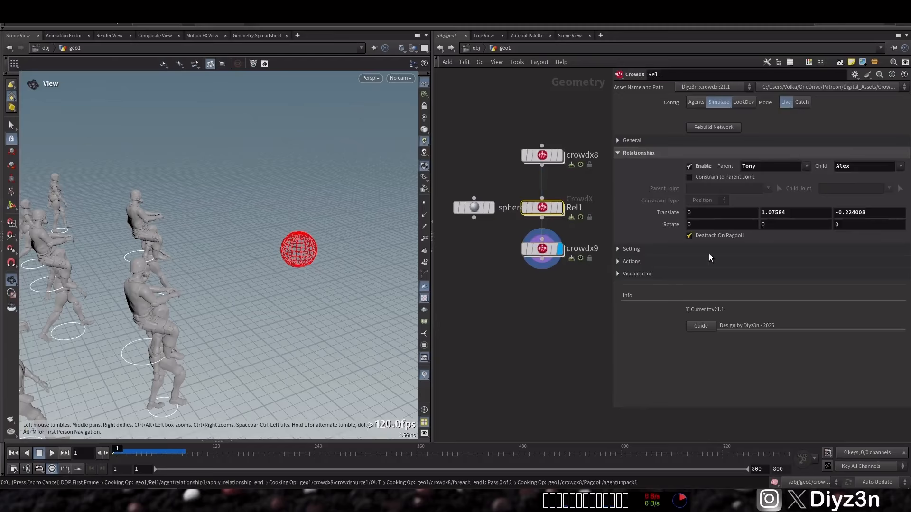
click(541, 248)
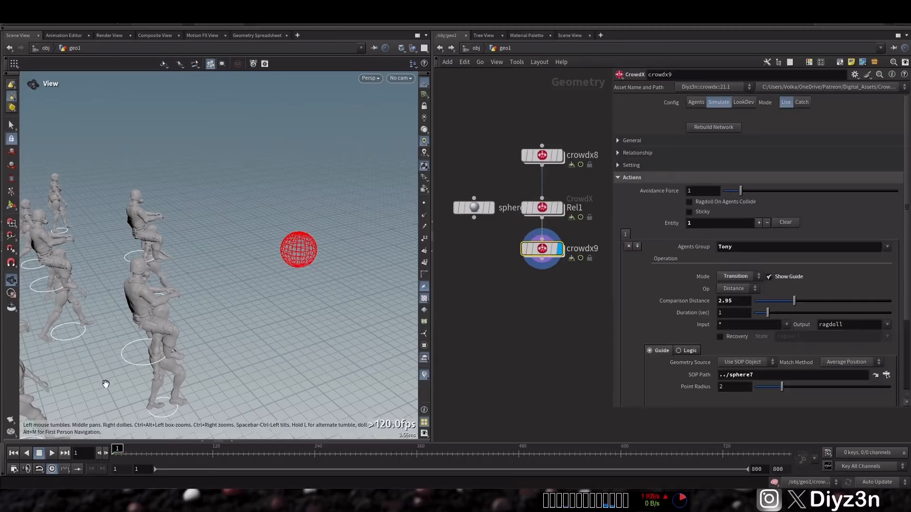
click(52, 453)
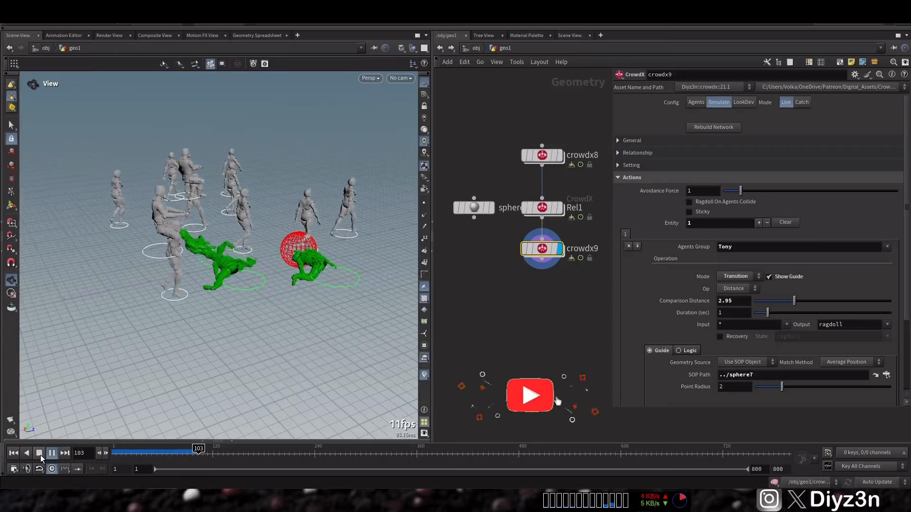
click(41, 455)
click(15, 455)
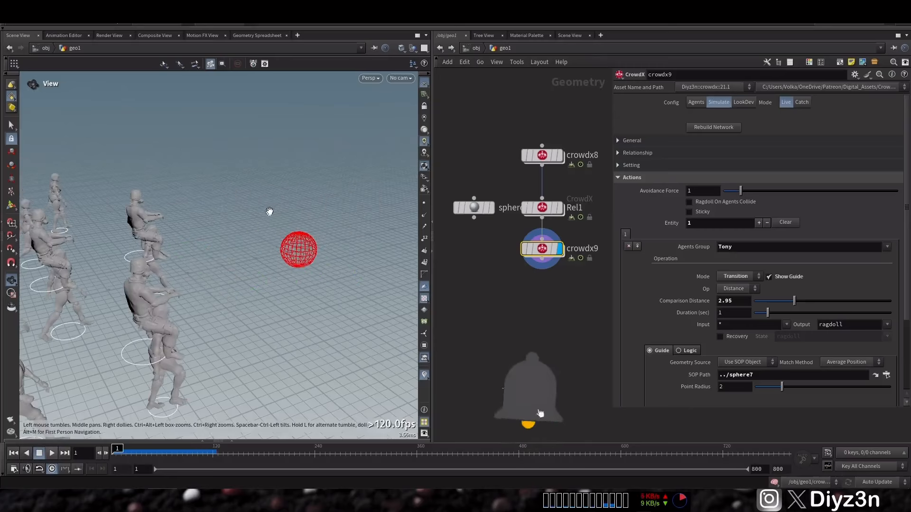
Step: Add a Line node above crowdx8 with direction 1, 0, 0, origin X at -4.1908 and length 5.62
right_drag(269, 211, 178, 229)
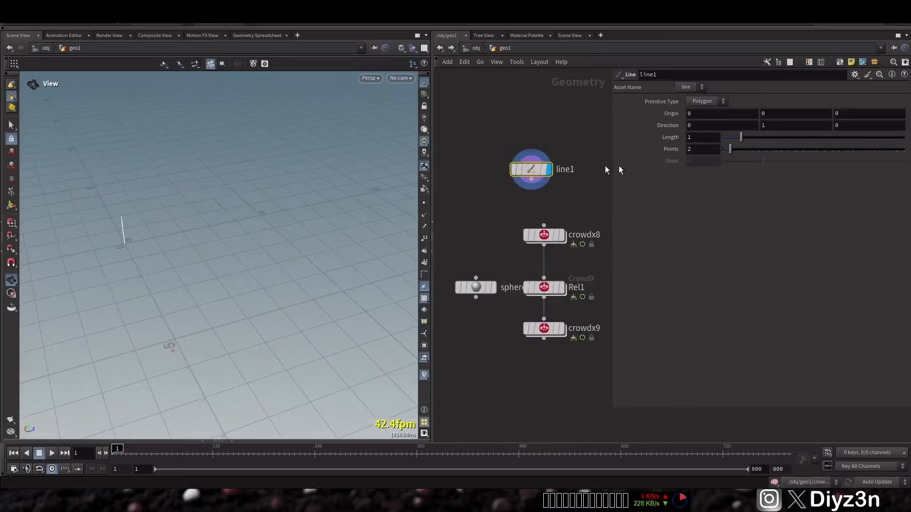
key(Return)
double_click(799, 124)
text(0)
key(Return)
key(Return)
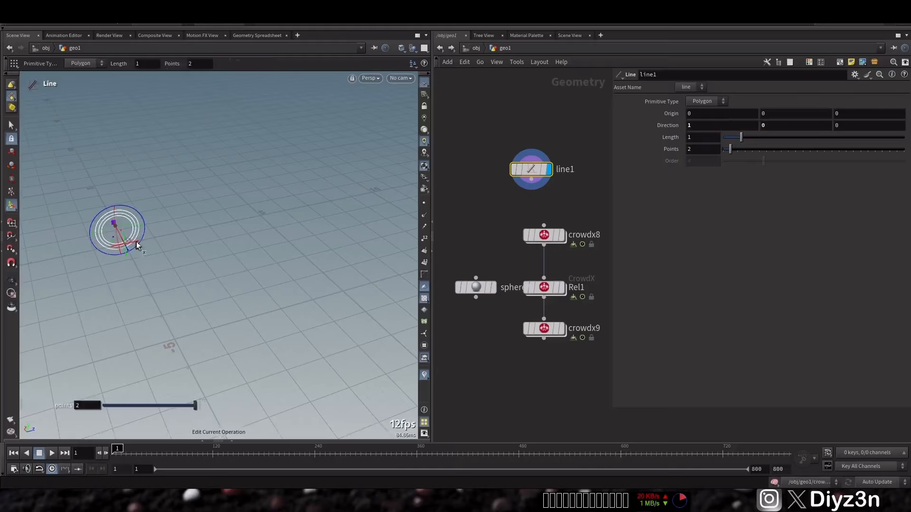
alt+drag(135, 241, 195, 249)
drag(78, 304, 207, 367)
drag(741, 138, 824, 139)
Step: Connect line1 to the input of crowdx8 and turn off the Ragdoll Joint Limits visualization there
drag(531, 179, 543, 226)
click(561, 235)
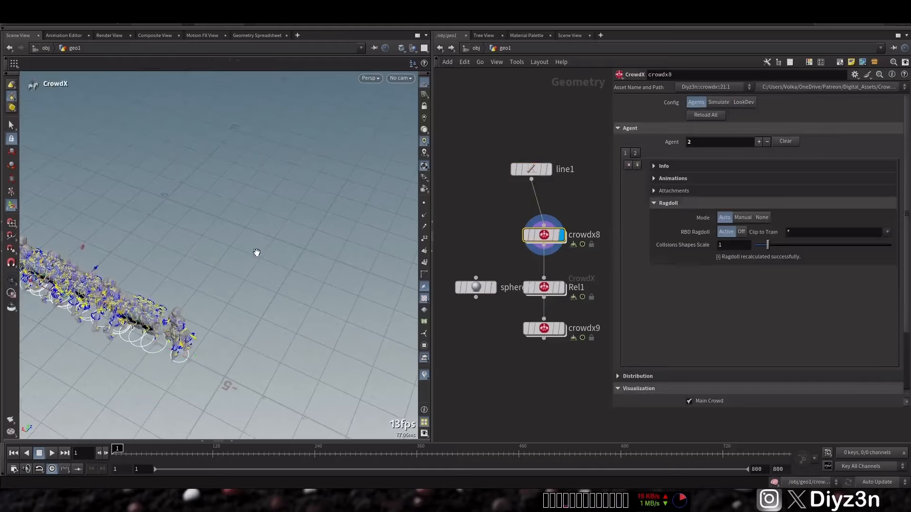
alt+drag(256, 252, 186, 207)
click(641, 125)
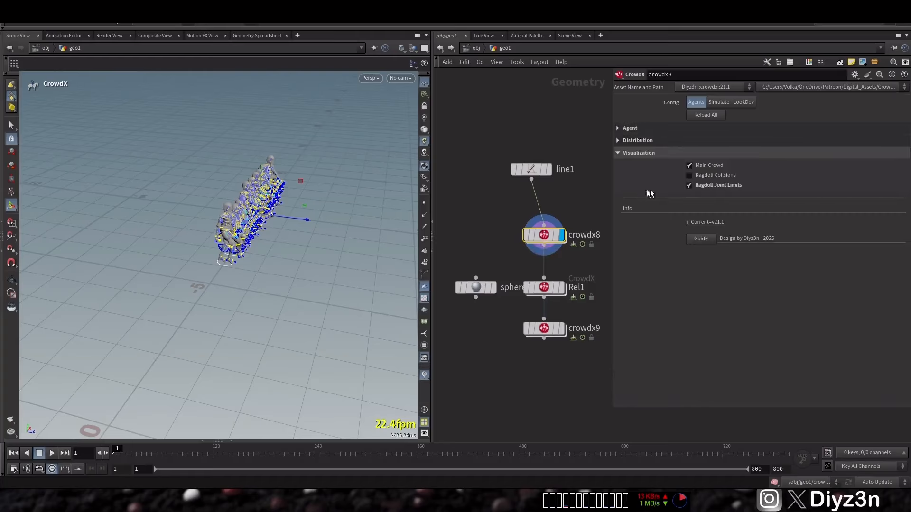
click(689, 184)
alt+drag(240, 221, 169, 188)
alt+middle_drag(168, 188, 62, 157)
alt+drag(209, 182, 203, 185)
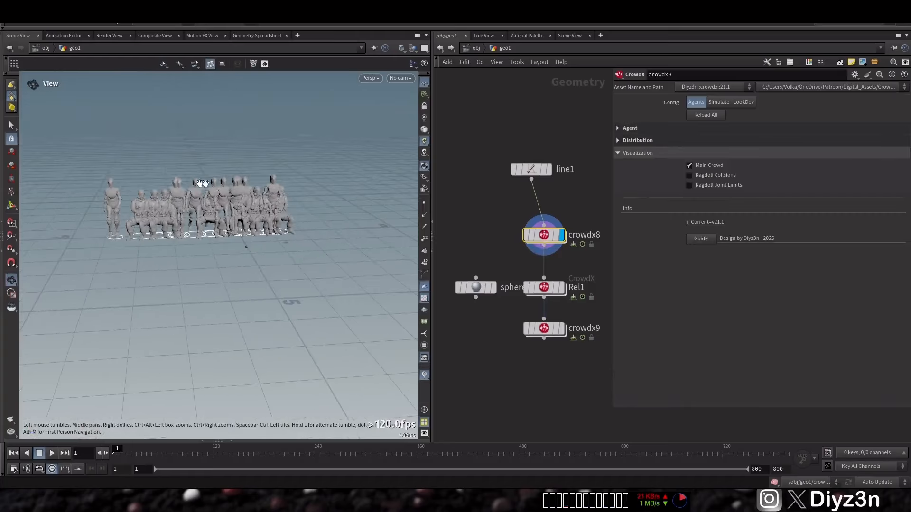
Step: Set the Number of Agents in crowdx8's distribution to 6 and display the Rel1 node
click(637, 141)
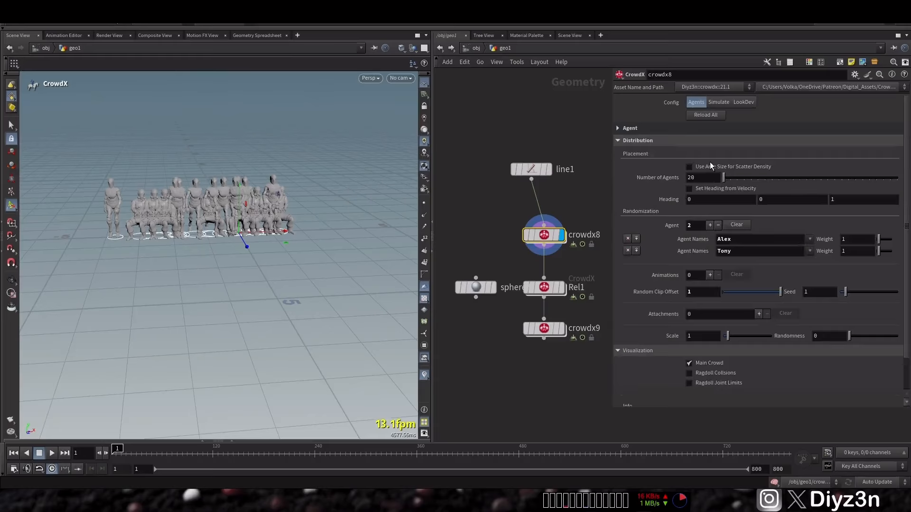
text(5)
key(Return)
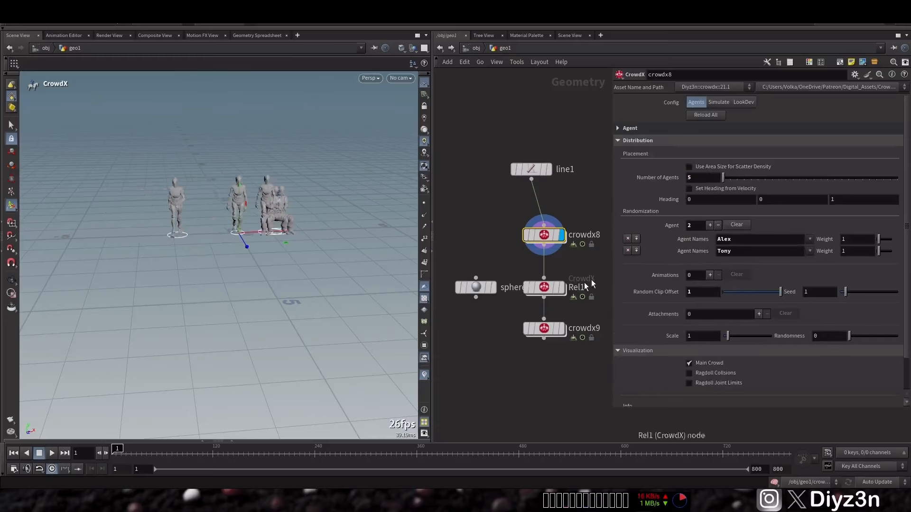
double_click(704, 176)
text(6)
key(Return)
click(562, 287)
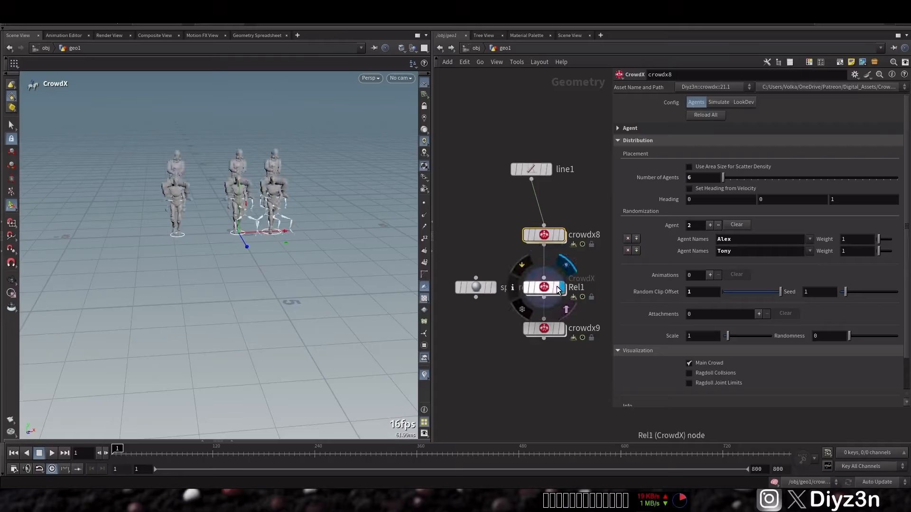
click(544, 288)
mouse_move(240, 228)
alt+mouse_down()
mouse_move(287, 243)
mouse_move(246, 237)
alt+mouse_up()
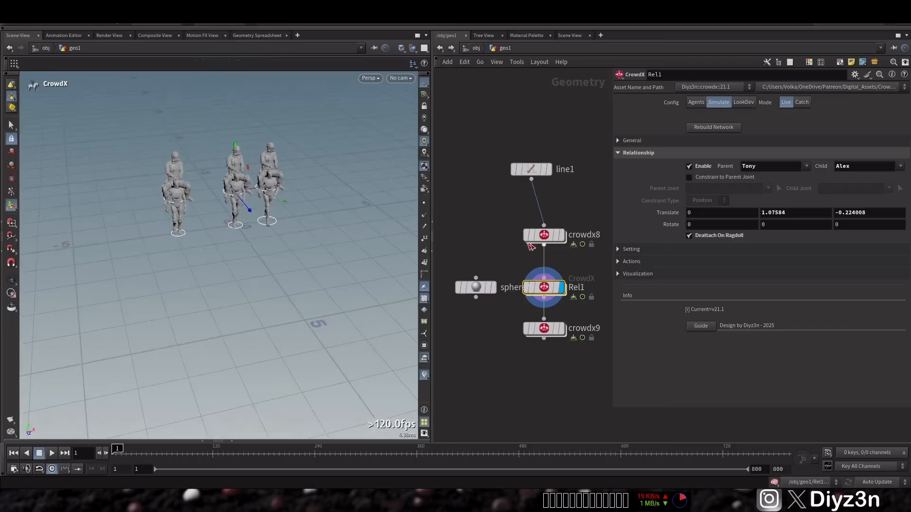
Step: Try 10, 8 and 7 as crowdx8's Number of Agents before restoring 6
click(543, 236)
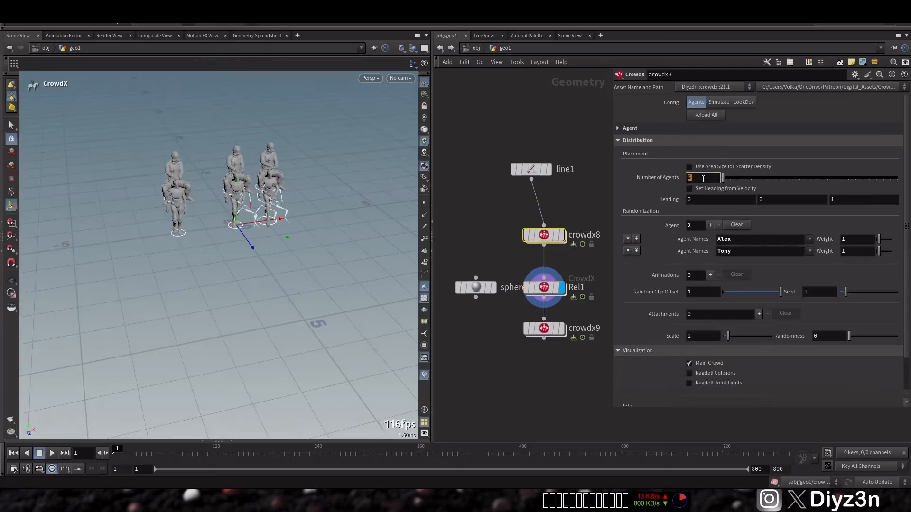
click(703, 178)
text(10)
key(Return)
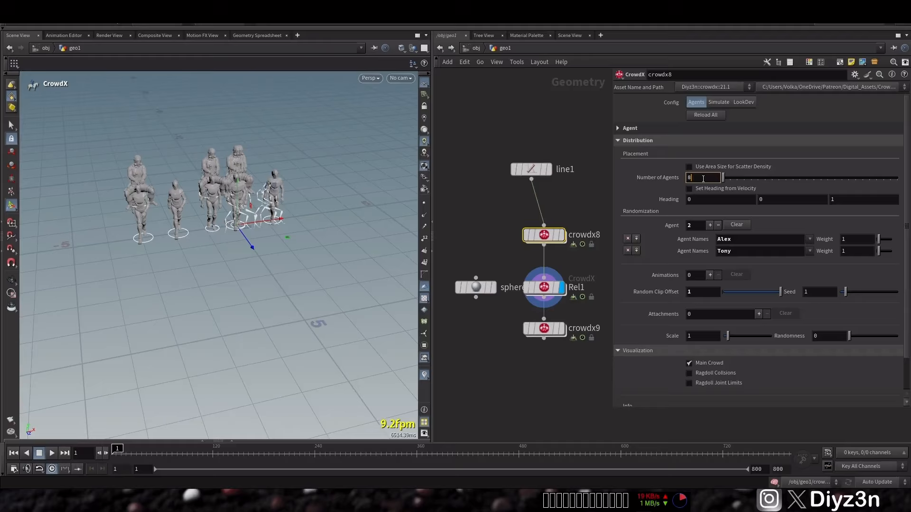
key(Return)
text(7)
key(Return)
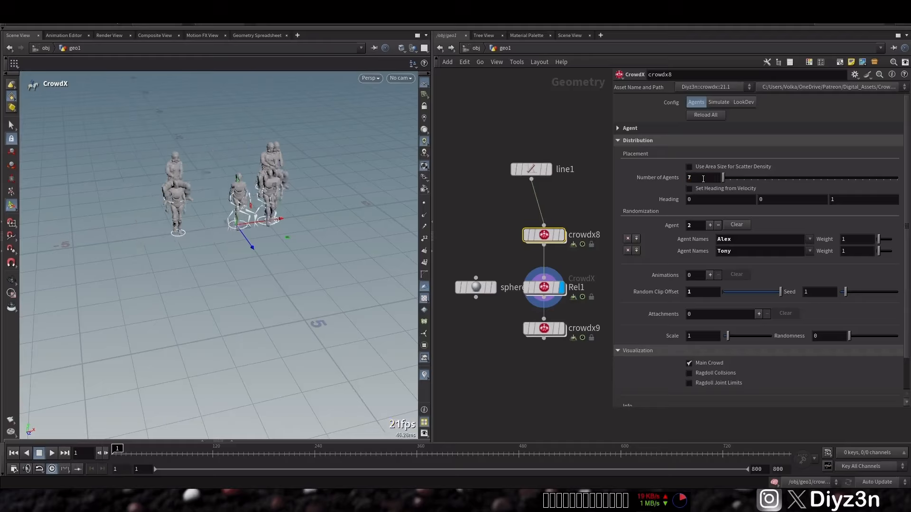
text(6)
key(Return)
Step: Set the length of line1 to 7.3 to spread the agents farther apart
click(531, 169)
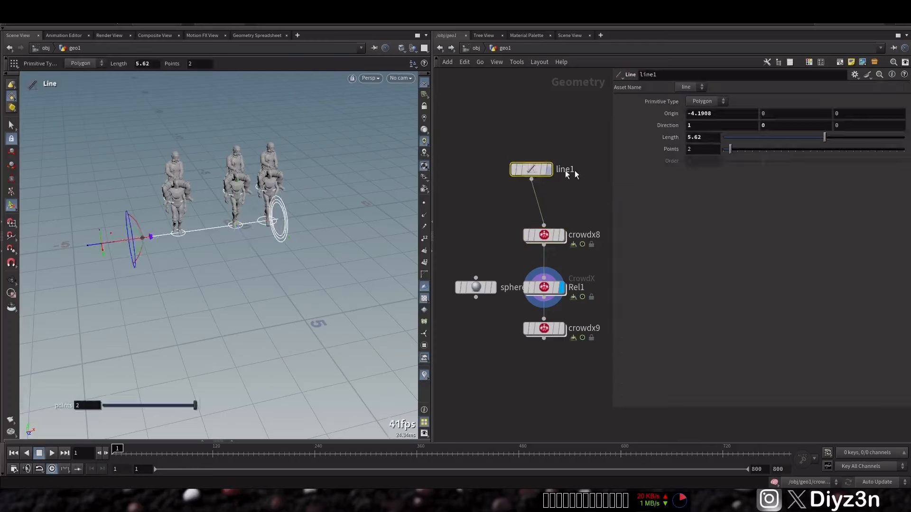
drag(825, 140, 856, 141)
alt+drag(247, 209, 214, 185)
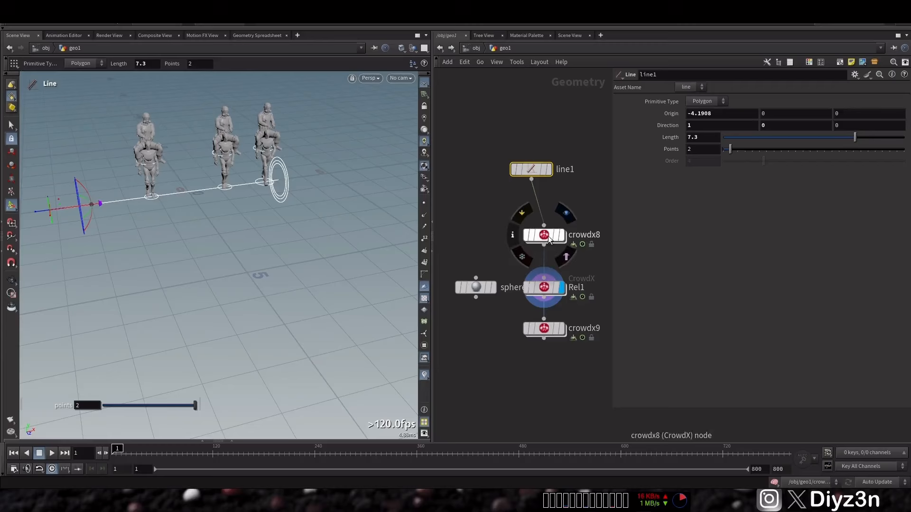
Step: Display the crowdx9 node and delete the sphere7 trigger node
click(552, 298)
mouse_move(544, 330)
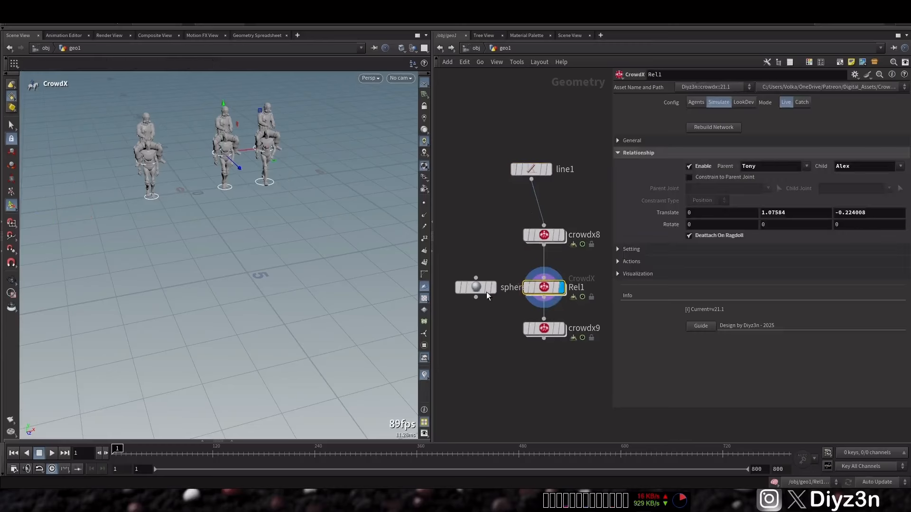
click(544, 331)
click(478, 288)
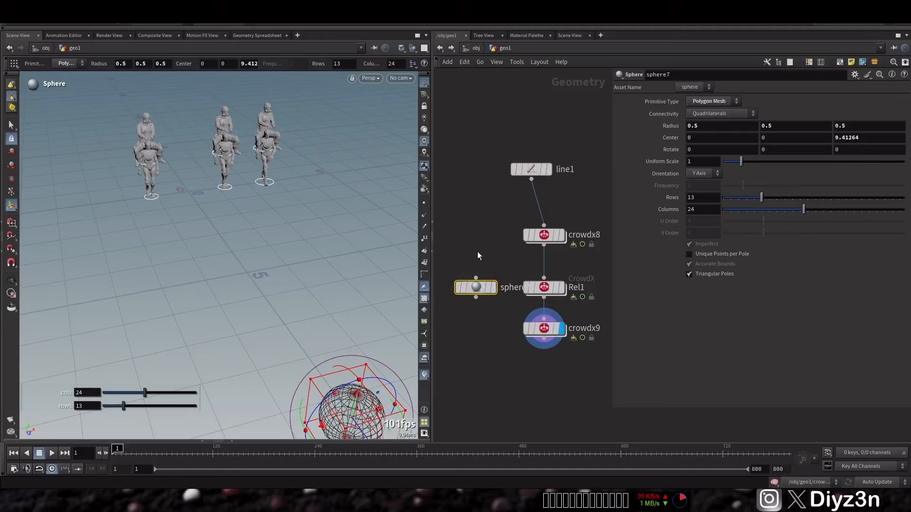
click(544, 328)
Step: Add a new CrowdX node beside crowdx8 and rename it Fmale
key(Tab)
mouse_move(494, 250)
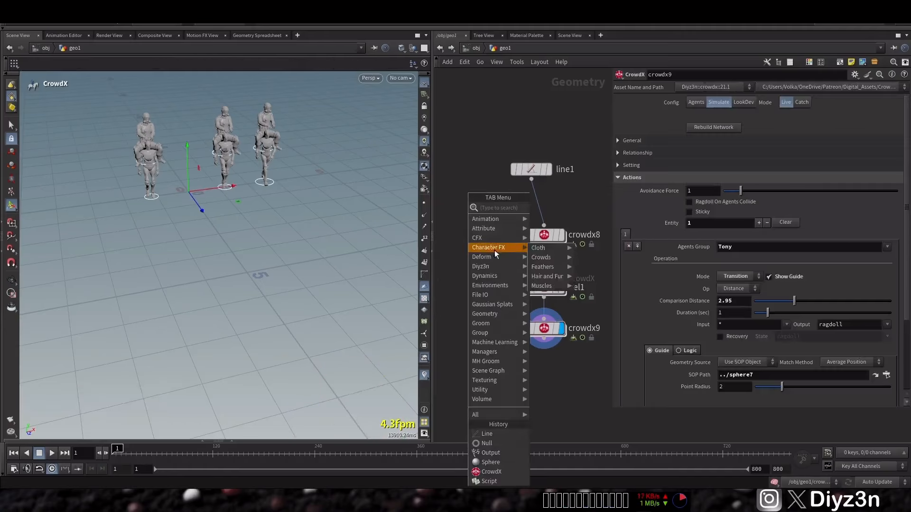
mouse_move(499, 266)
click(530, 267)
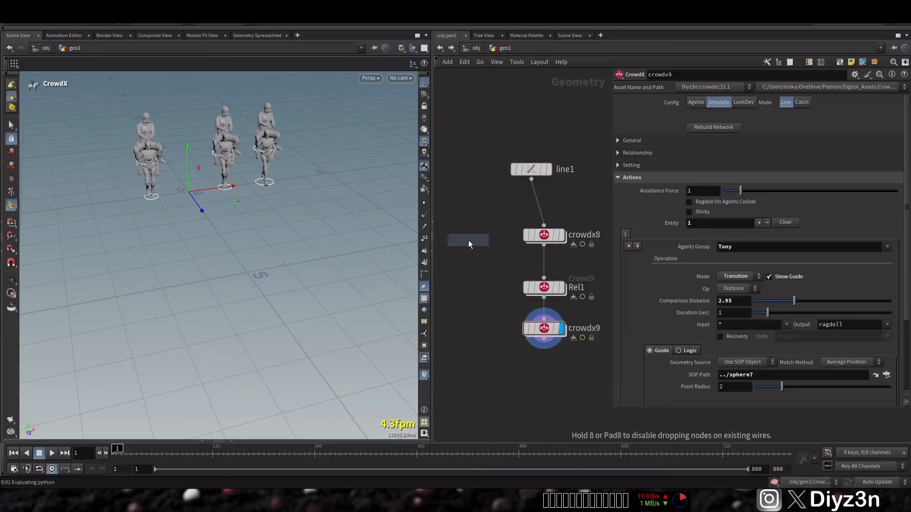
click(465, 237)
double_click(503, 235)
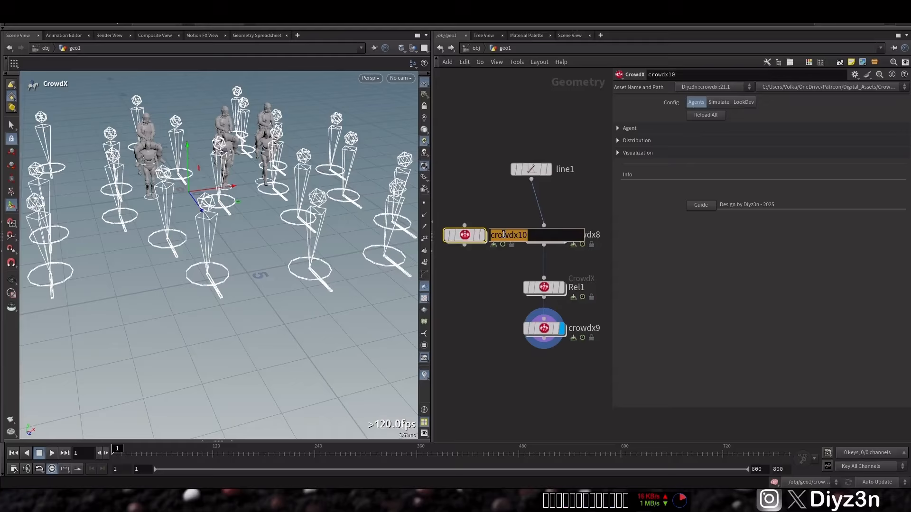
text(Fmale)
key(Return)
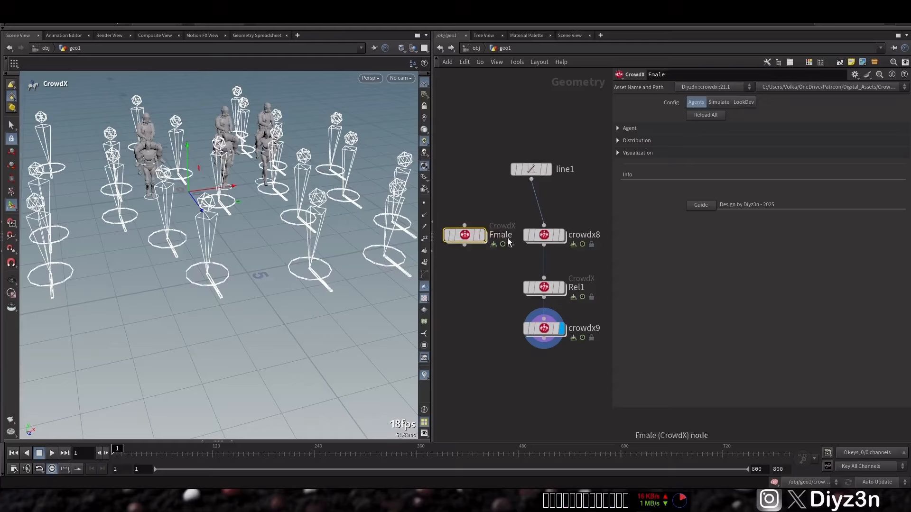
Step: Display the Fmale node and add one agent named Cheri with the FBX file $HIP/Walking.fbx
click(482, 235)
click(721, 129)
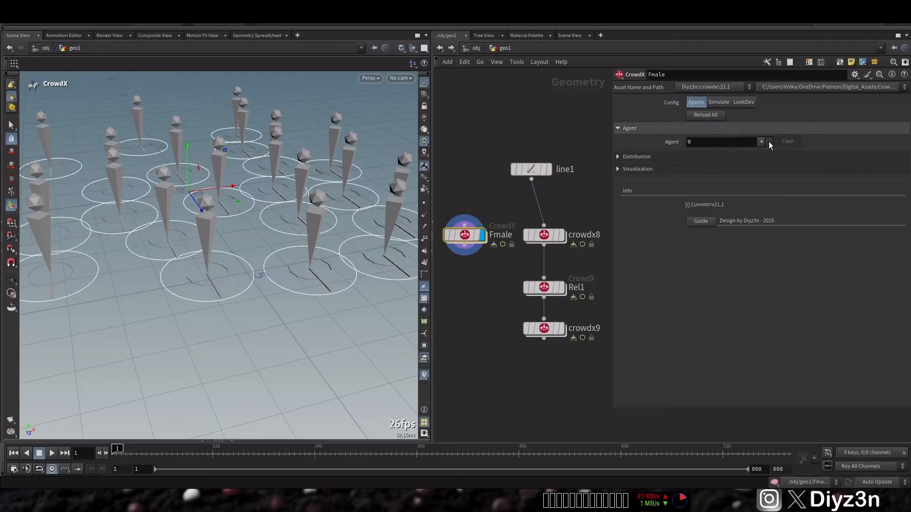
click(761, 142)
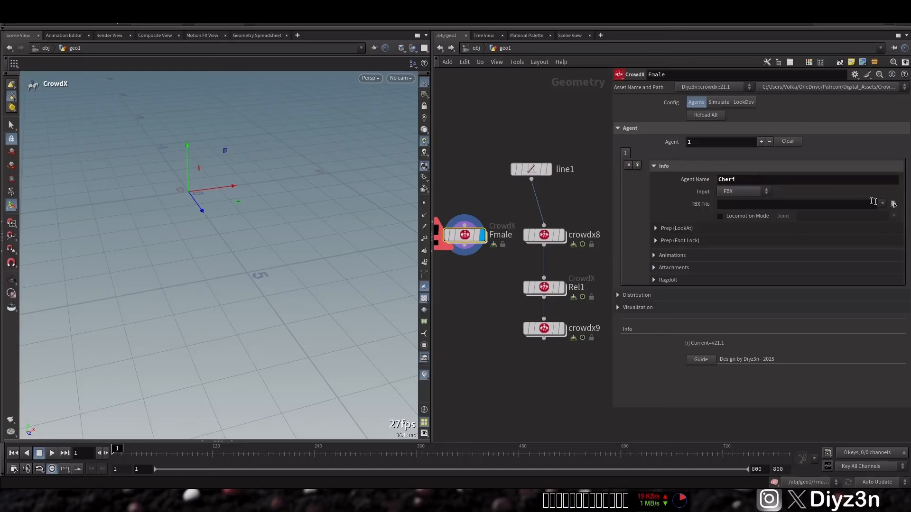
click(894, 204)
double_click(697, 232)
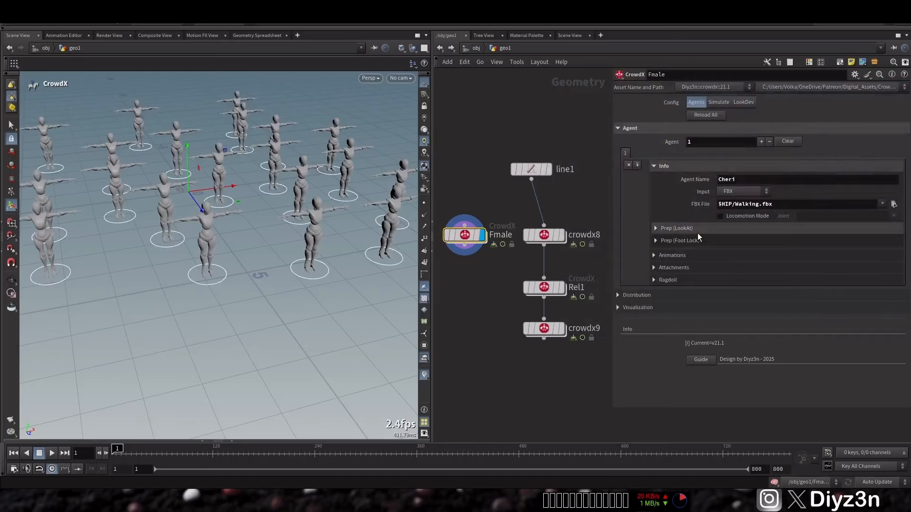
Step: Load Pistol Run.fbx as the animation clip of the Cheri agent
click(677, 166)
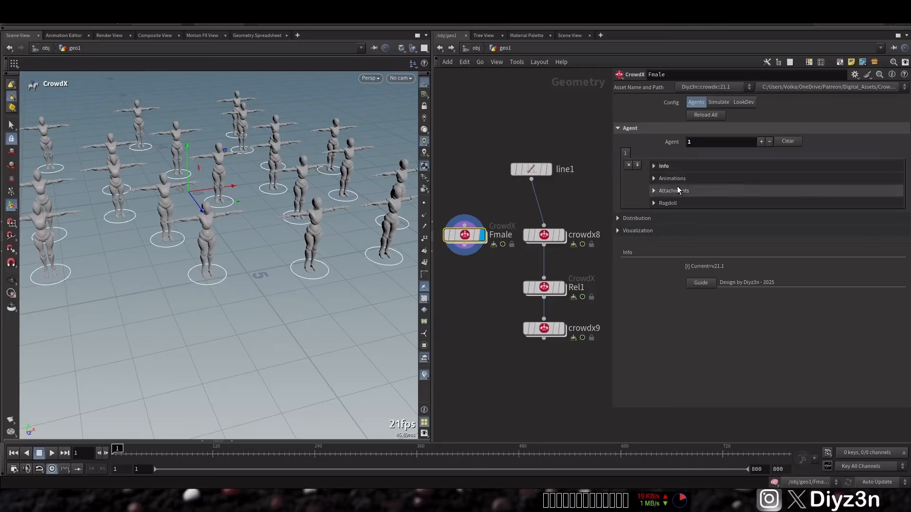
click(677, 179)
click(769, 192)
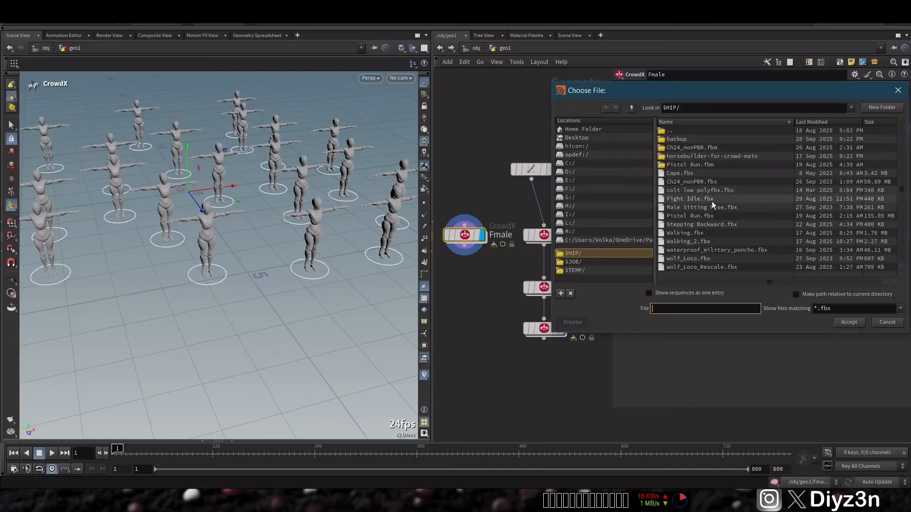
double_click(701, 214)
click(684, 181)
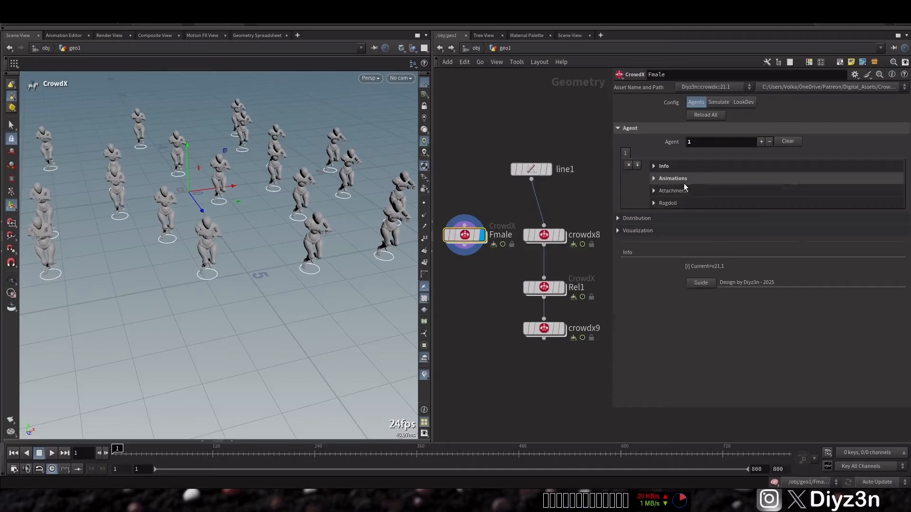
Step: Enable Locomotion Mode for Cheri on the mixamorig:Hips joint and set the Random Clip Offset to 1
click(664, 218)
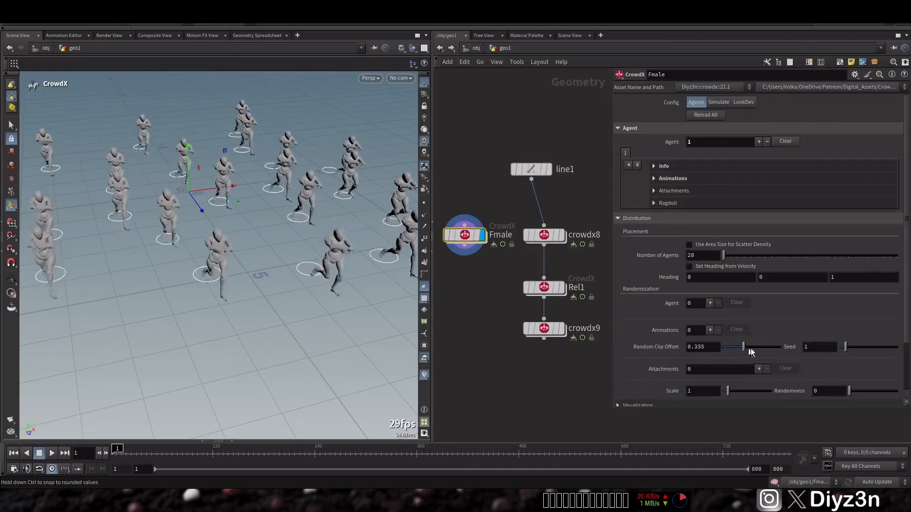
click(663, 166)
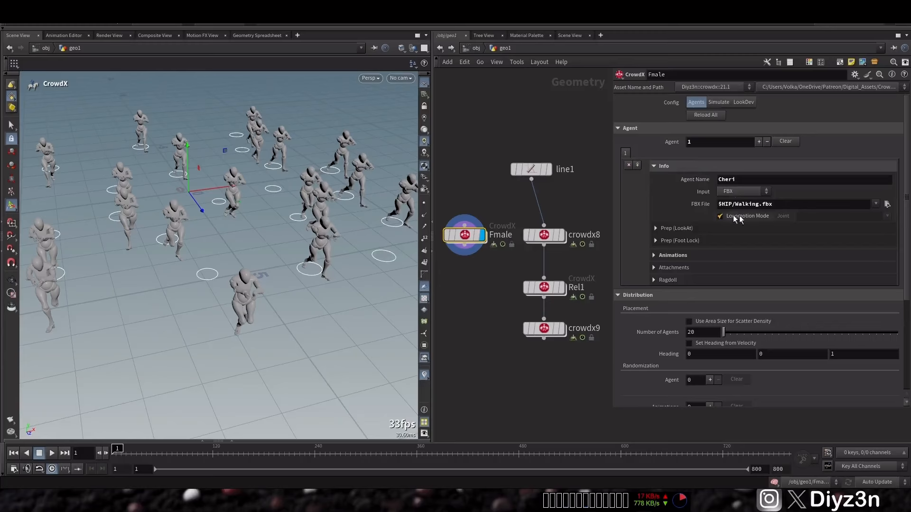
click(885, 215)
click(864, 234)
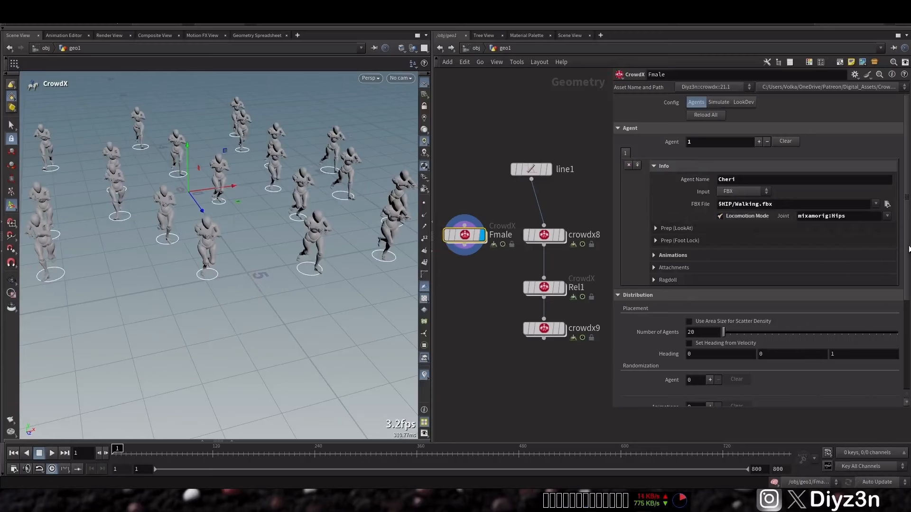
drag(908, 249, 906, 331)
drag(765, 309, 781, 308)
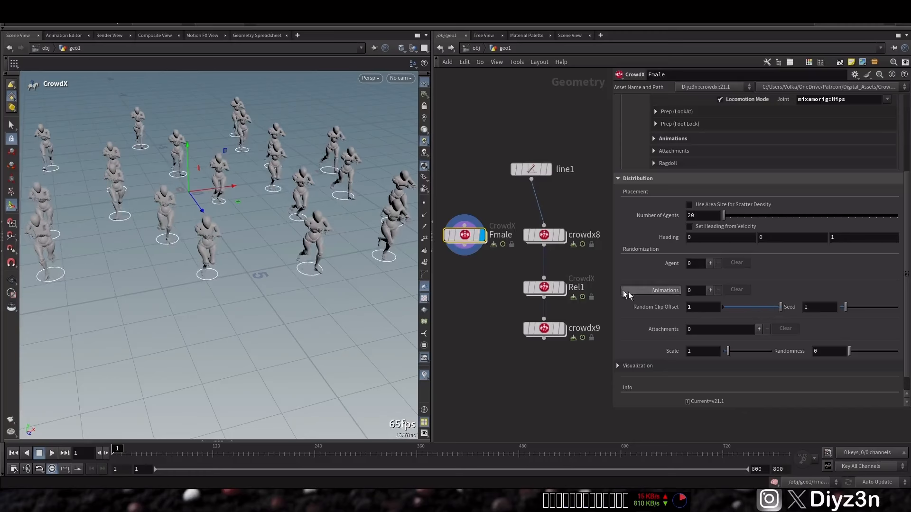
Step: Add a Merge node combining Fmale and Rel1, display it, and move crowdx9 lower to make room
click(475, 346)
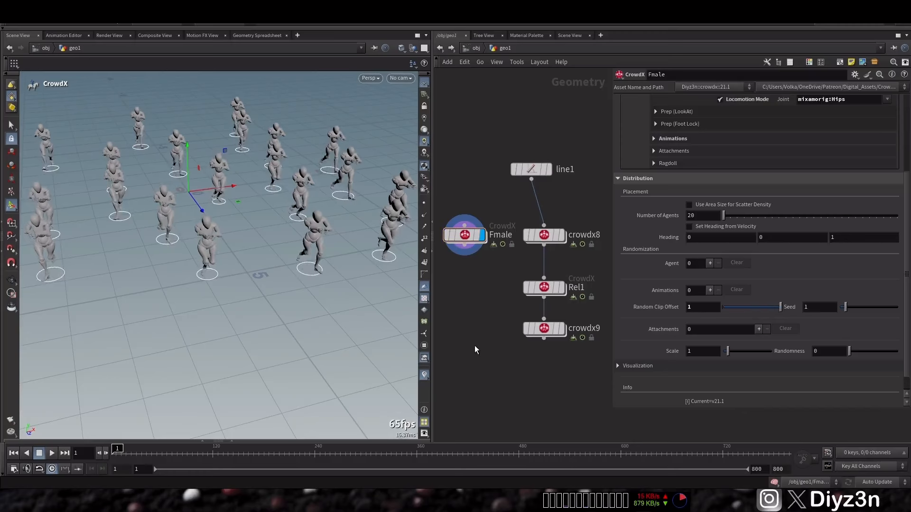
key(Tab)
text(mer)
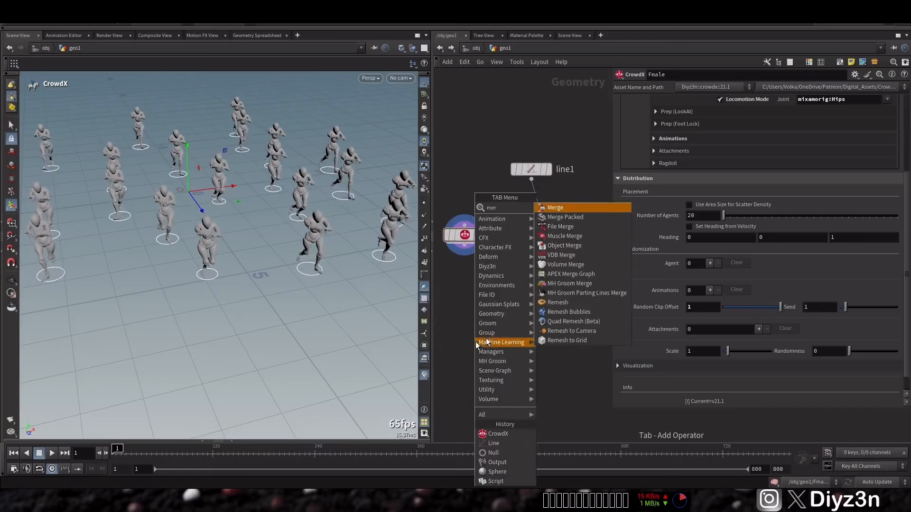
click(556, 208)
click(501, 262)
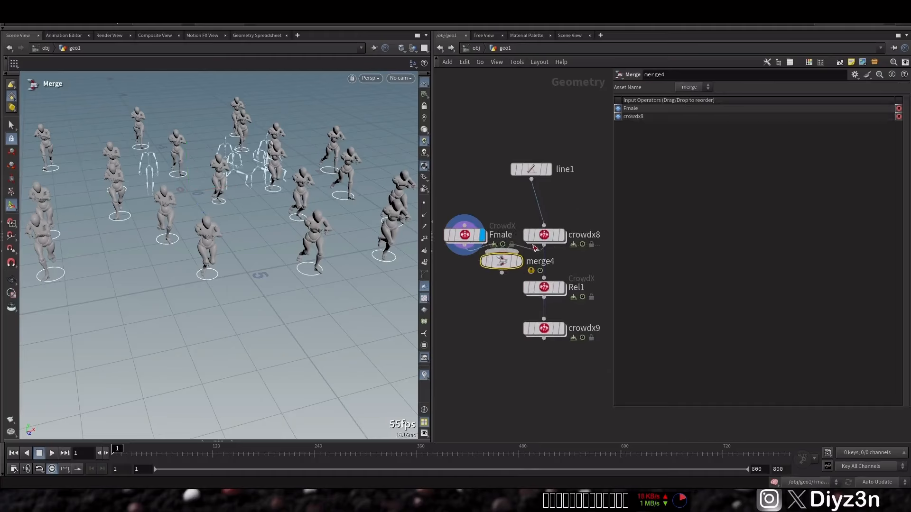
drag(500, 267, 543, 297)
click(491, 303)
drag(487, 306, 480, 317)
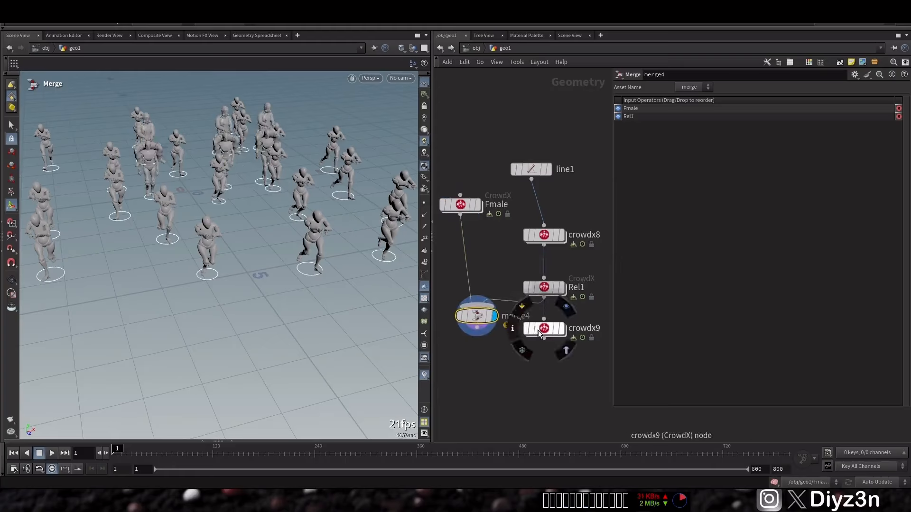
drag(538, 330, 542, 395)
Step: Insert a Transform node between Fmale and merge4 and move the Fmale agents away from the other crowd
key(Tab)
mouse_move(477, 246)
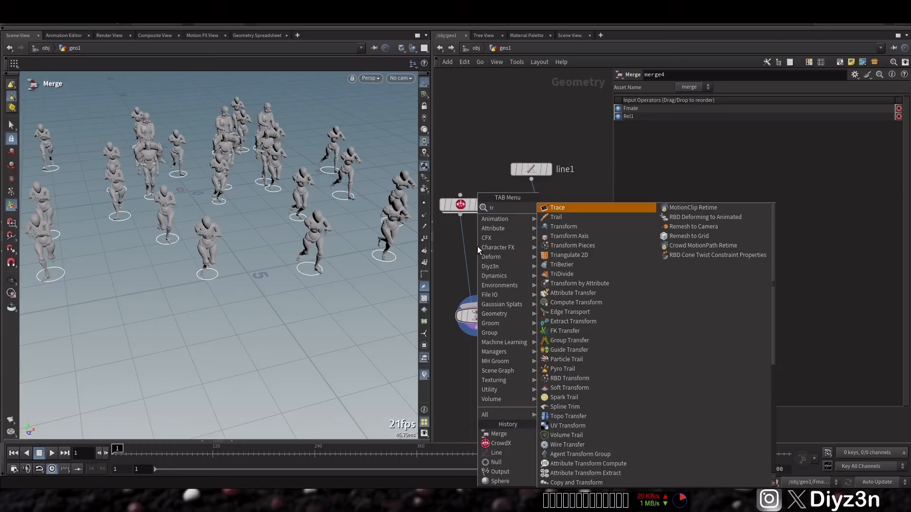
click(560, 230)
click(459, 245)
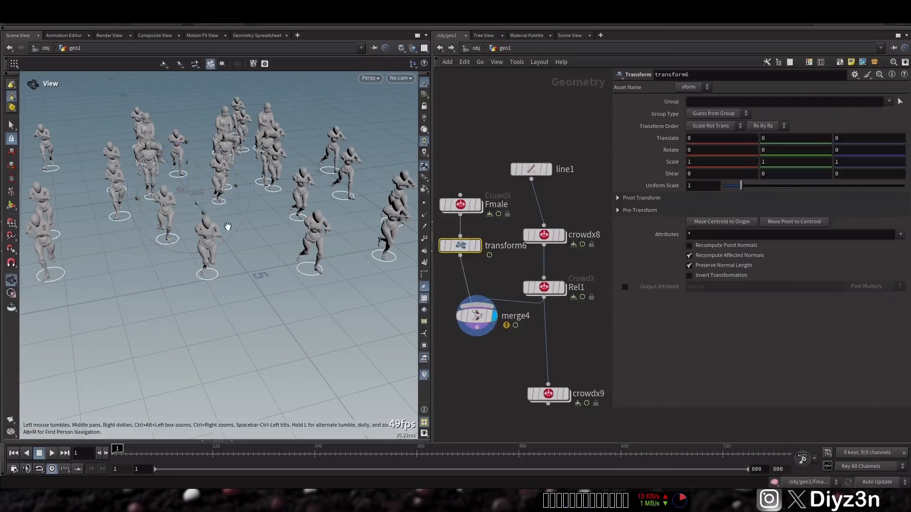
scroll(214, 227, down, 3)
alt+drag(204, 223, 382, 346)
Step: Enable Set Heading from Velocity on Fmale and insert a Point Velocity node between transform6 and merge4
click(460, 203)
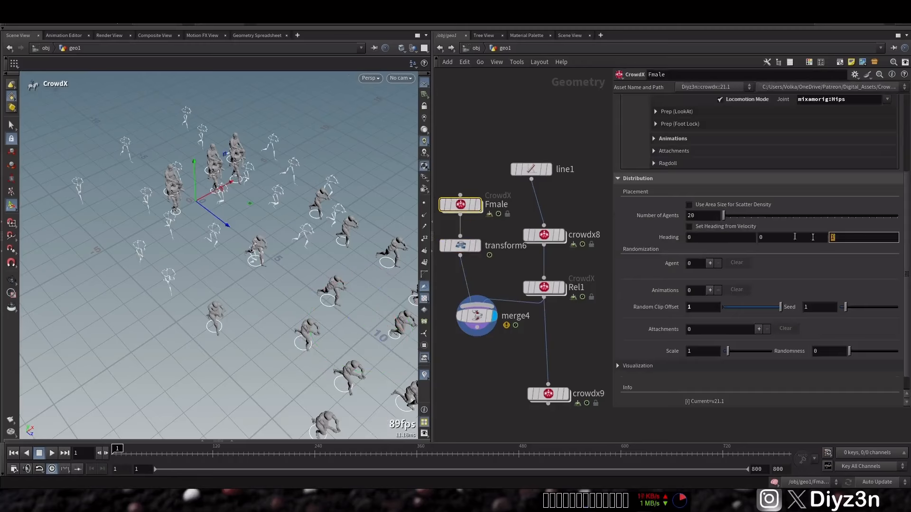
click(723, 228)
key(Tab)
text(vel)
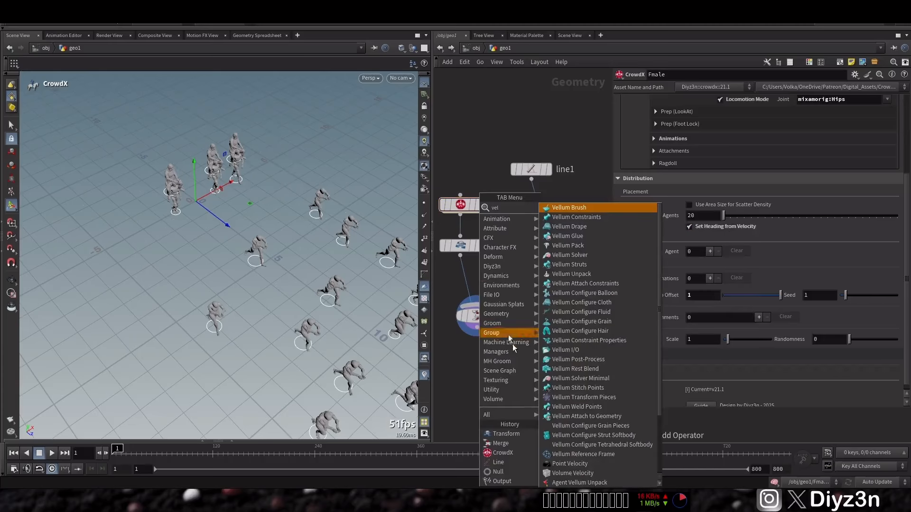
click(568, 464)
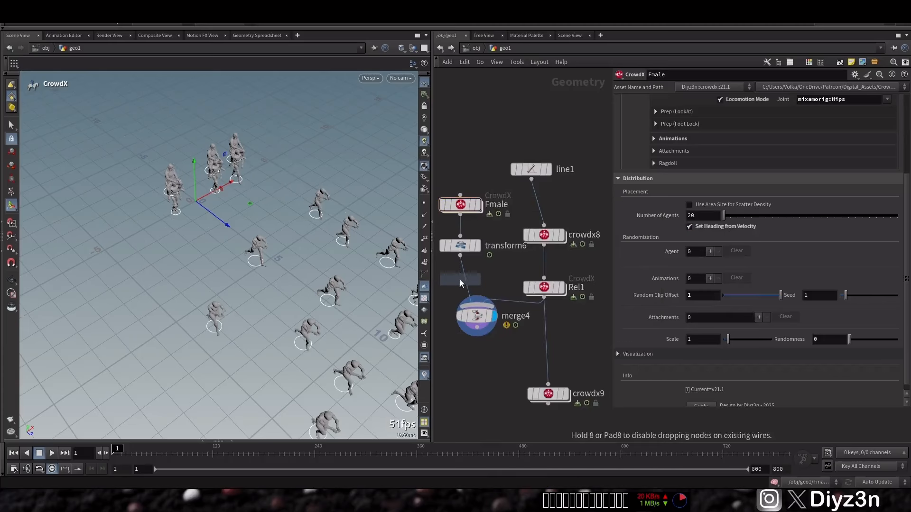
click(460, 281)
Step: Enable Add Velocity on the Point Velocity node with a Z value of -1, and display the node
click(624, 113)
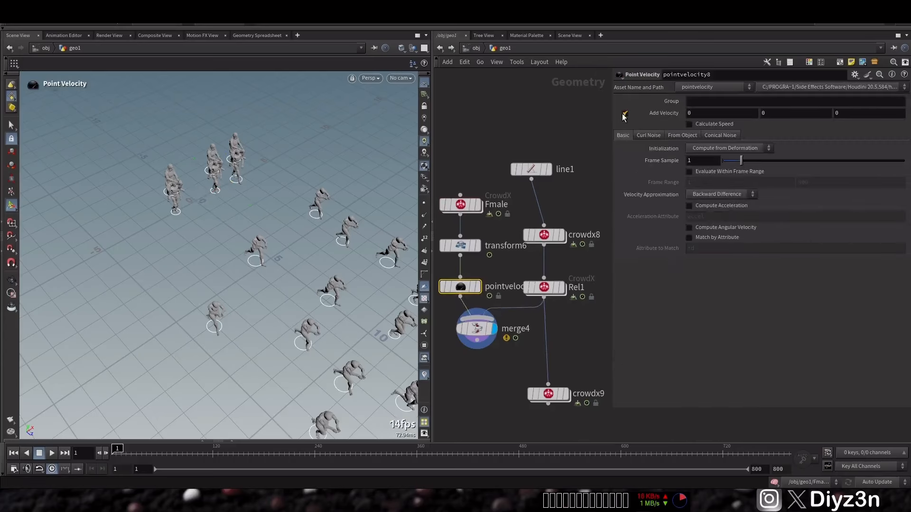
click(845, 115)
text(-1)
key(Return)
key(r)
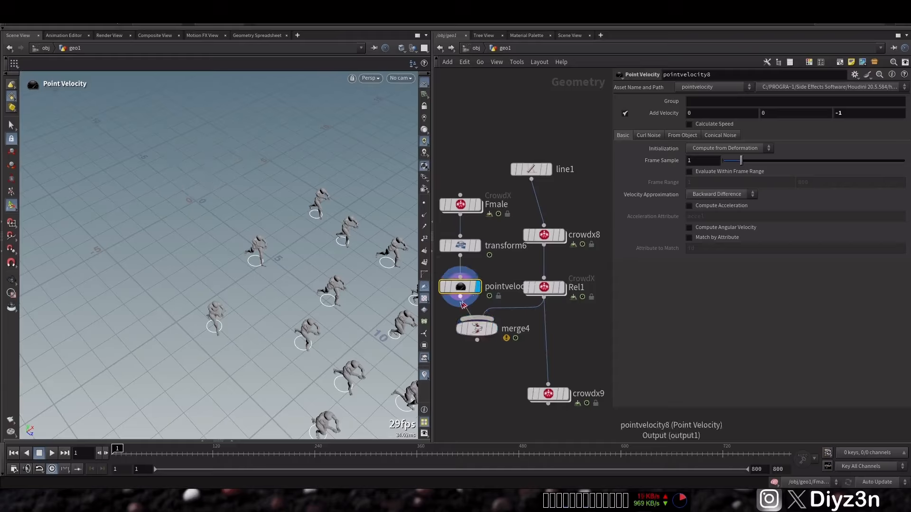
Step: Pull the Point Velocity node out of the chain, place it above Fmale, and remove its wire from transform6
middle_drag(441, 300, 475, 304)
drag(488, 292, 483, 152)
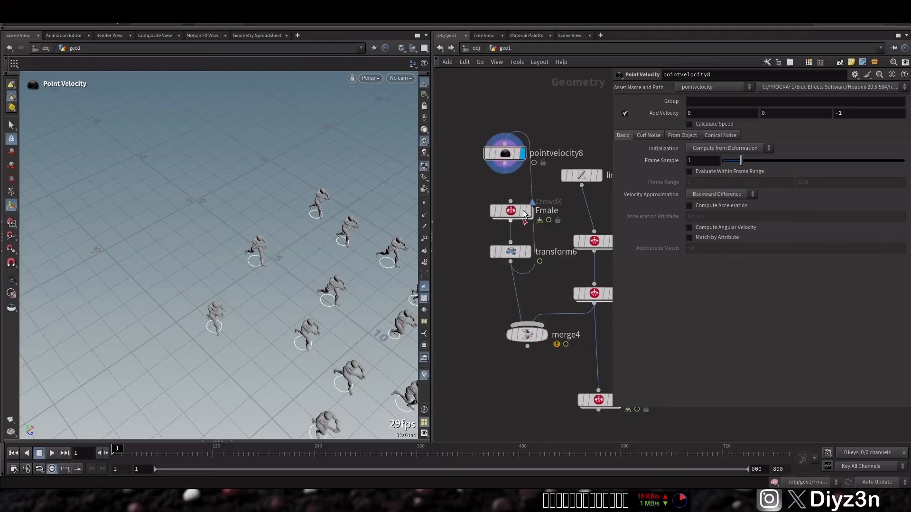
mouse_move(506, 154)
click(533, 199)
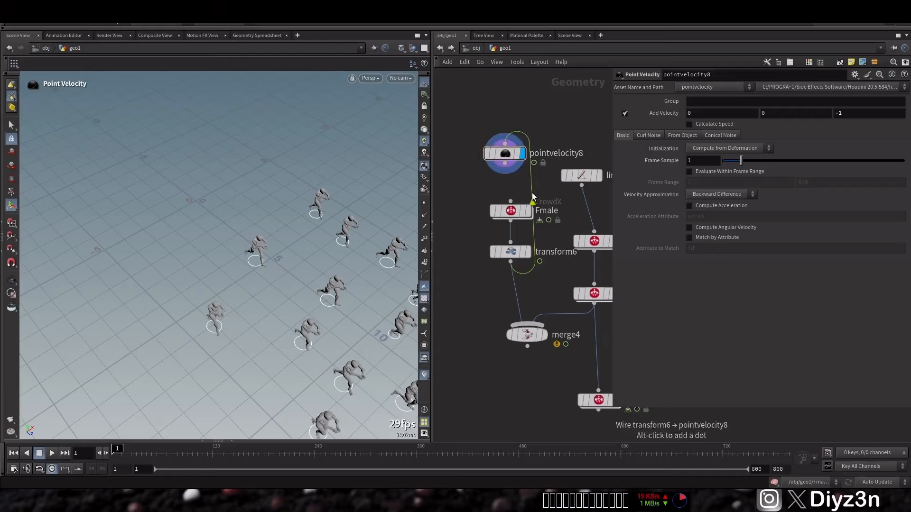
key(Delete)
Step: Duplicate line1 as the input of pointvelocity8, then connect pointvelocity8 to Fmale and display Fmale
alt+drag(577, 175, 497, 97)
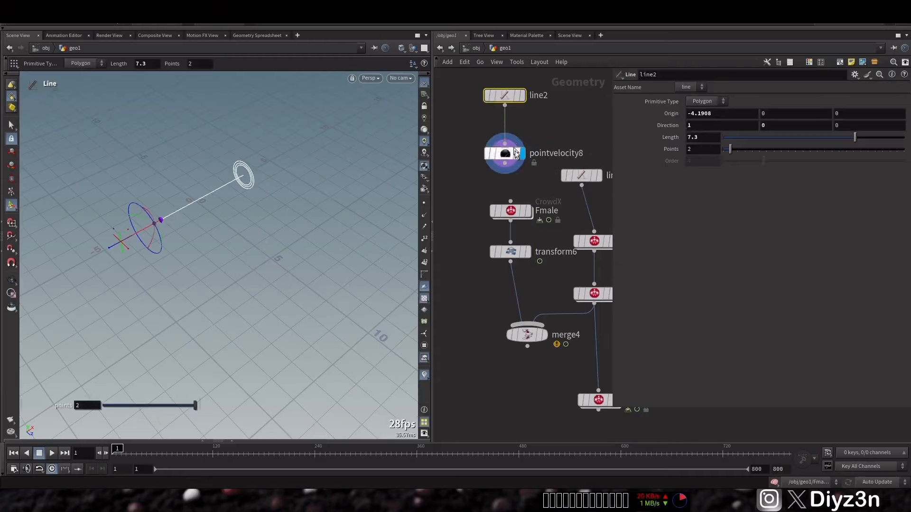
mouse_move(509, 163)
click(528, 210)
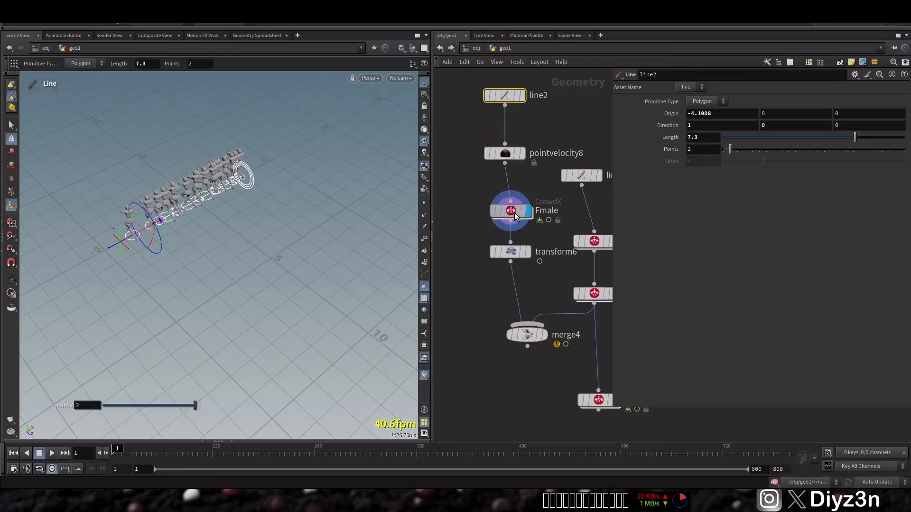
click(510, 211)
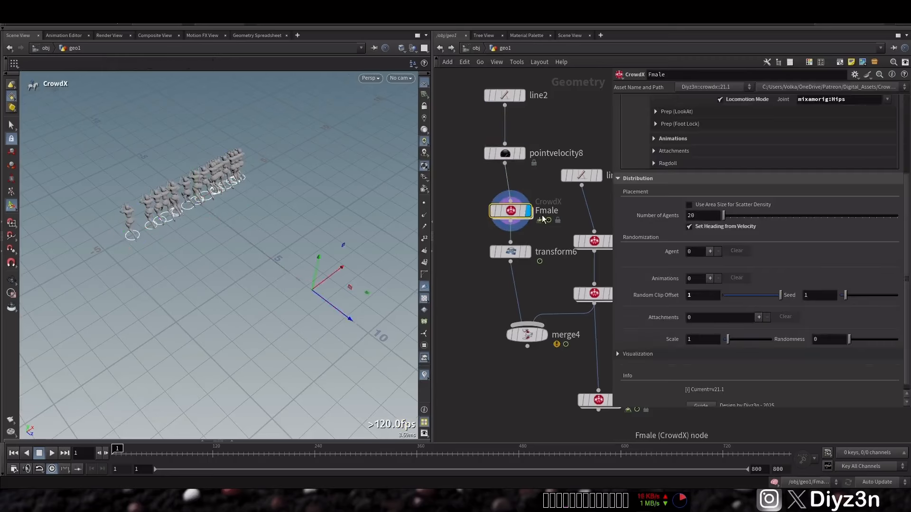
Step: Move line2 along Z to about 6.98 and delete the transform6 node with merge4 displayed
click(503, 95)
drag(129, 250, 236, 350)
mouse_move(546, 339)
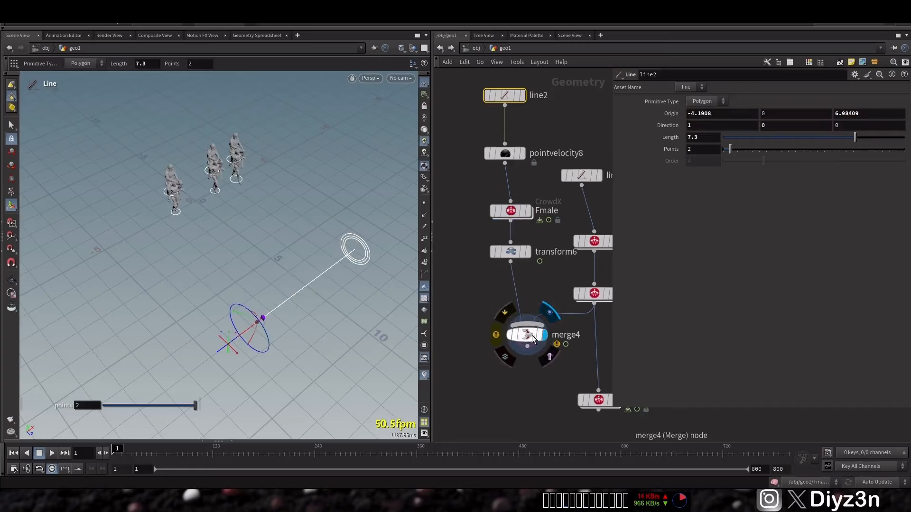
click(510, 251)
key(Delete)
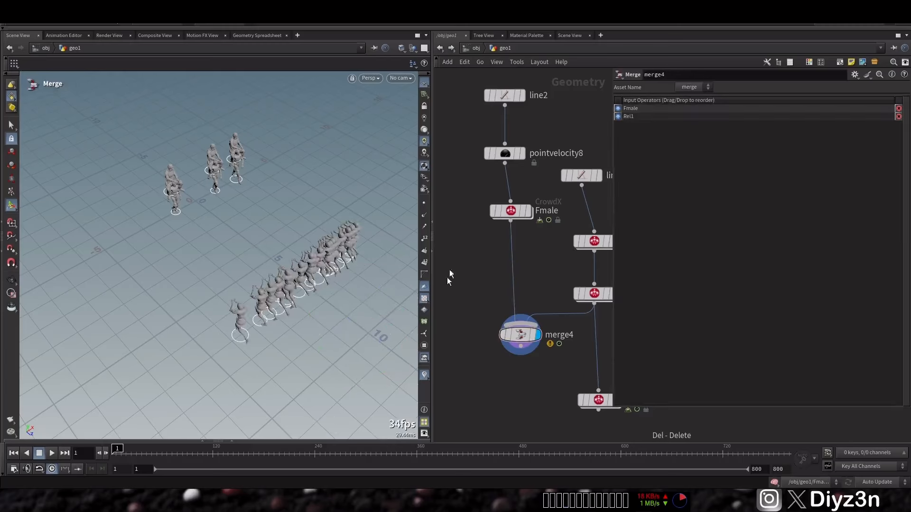
Step: Set the Number of Agents on Fmale to 5
click(501, 96)
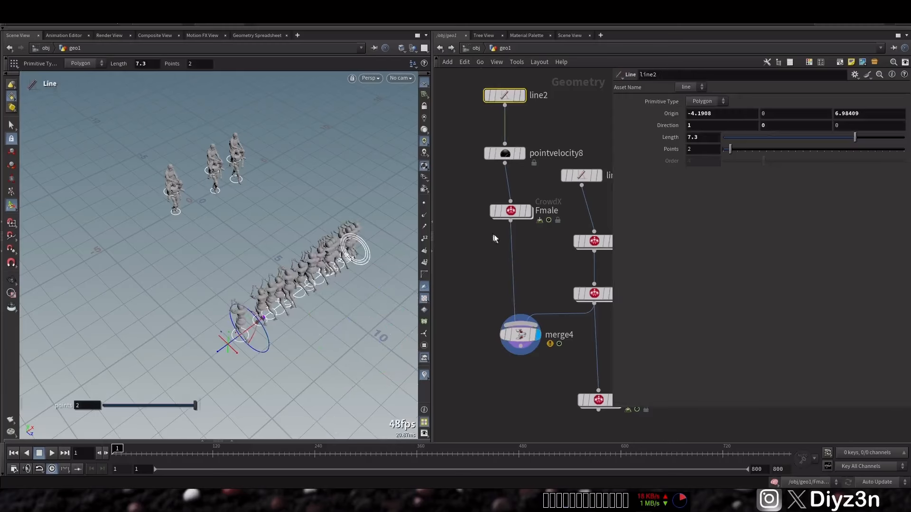
click(510, 211)
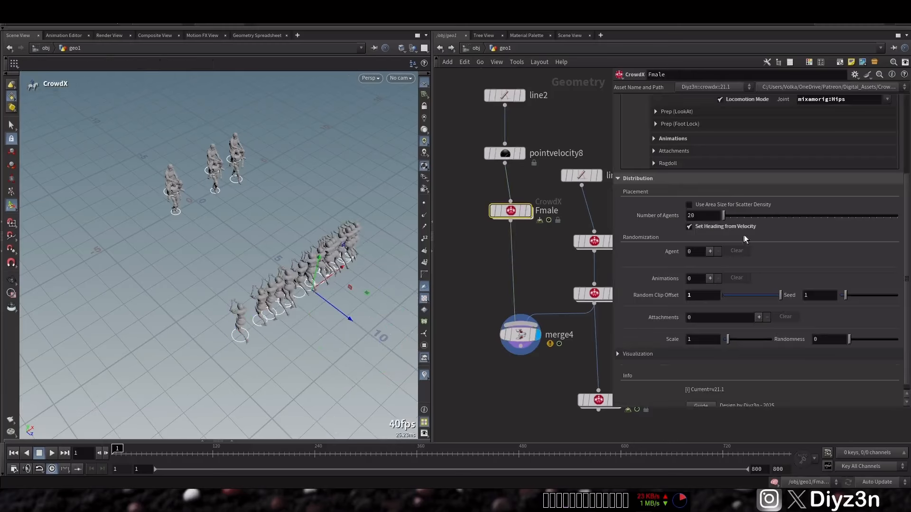
click(703, 220)
text(5)
key(Return)
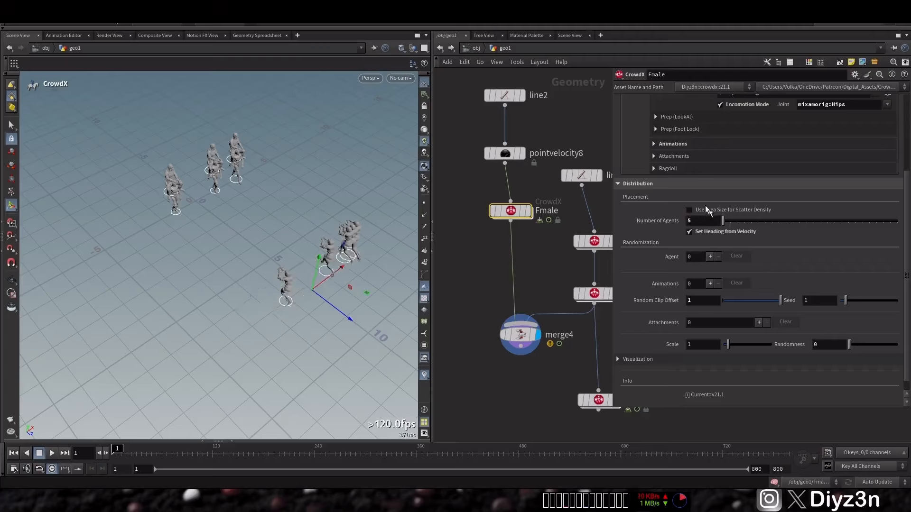
Step: Lengthen line2 slightly and set the Number of Agents on Fmale to 3
click(509, 95)
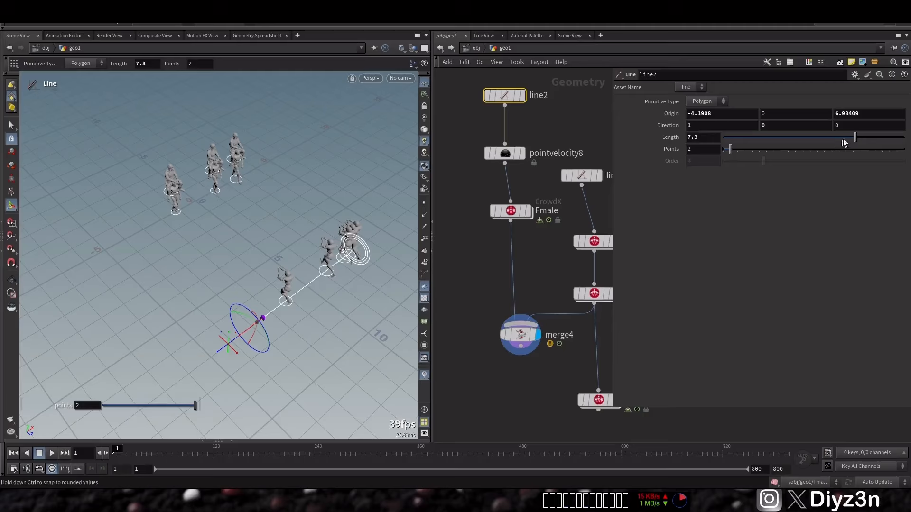
drag(846, 139, 808, 144)
click(525, 211)
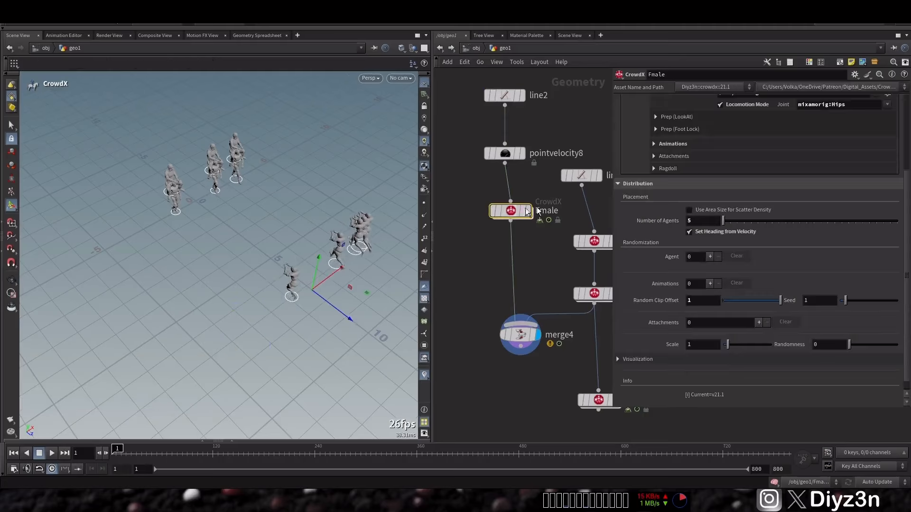
text(3)
key(Return)
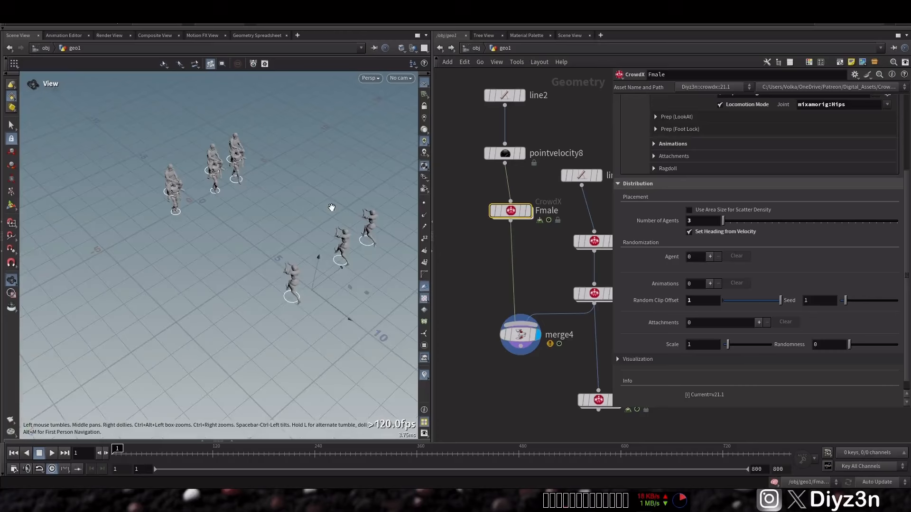
Step: Feed merge4 into crowdx9 in place of Rel1, display crowdx9, and rebuild its simulation network
mouse_move(332, 208)
alt+mouse_down()
mouse_move(328, 191)
mouse_move(297, 200)
mouse_move(326, 202)
alt+mouse_up()
middle_drag(544, 304, 523, 250)
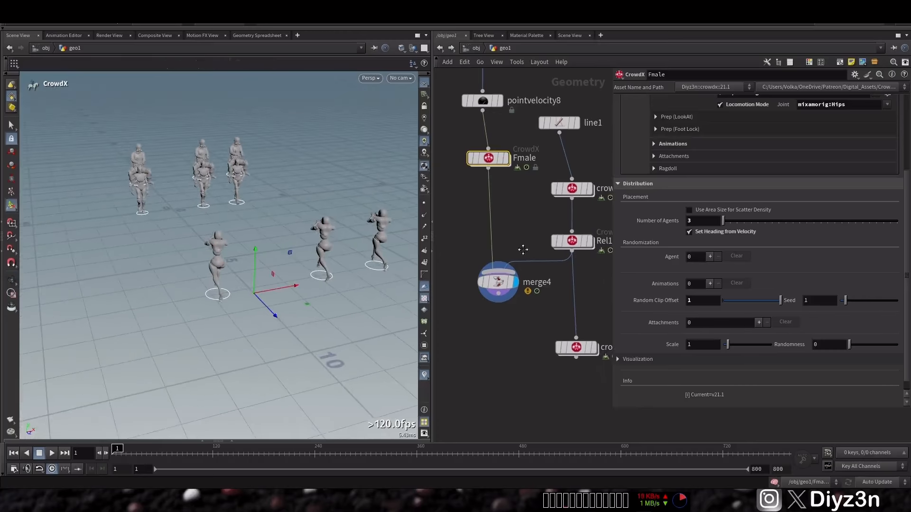
drag(581, 351, 509, 385)
drag(505, 373, 498, 294)
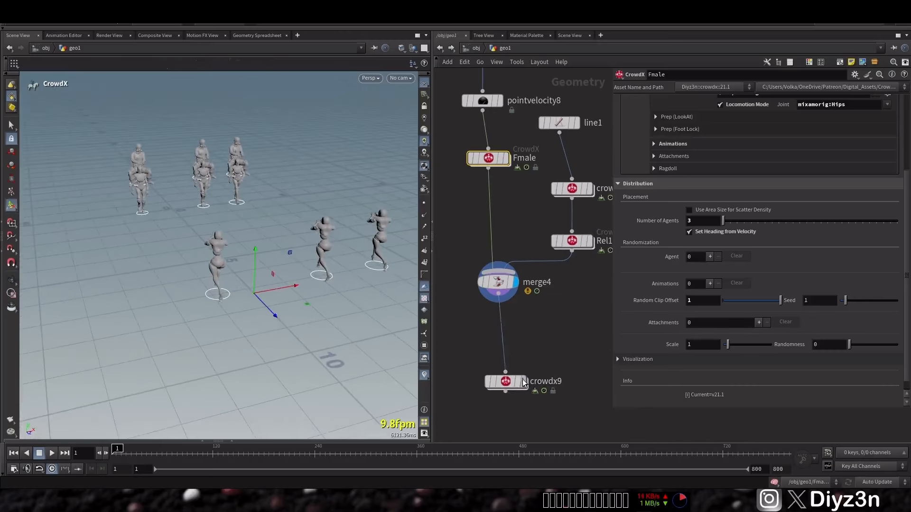
click(523, 382)
drag(505, 383, 499, 367)
click(499, 369)
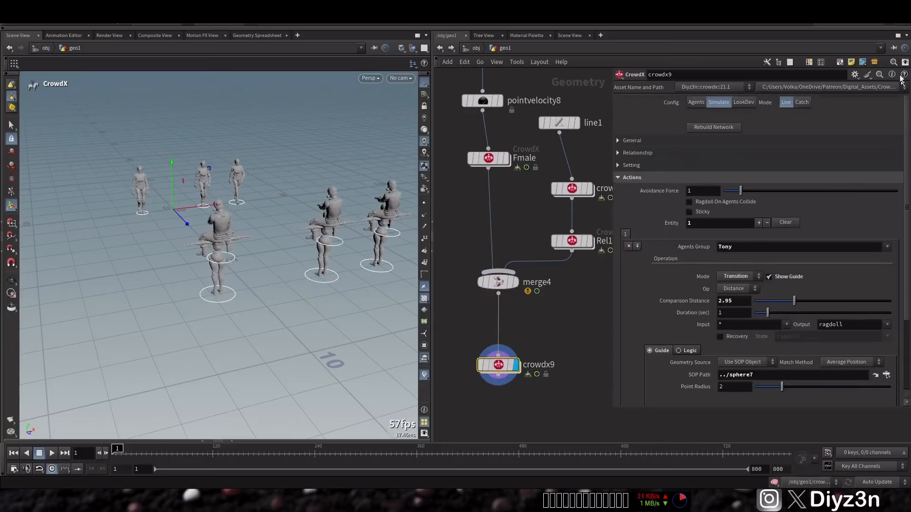
click(701, 128)
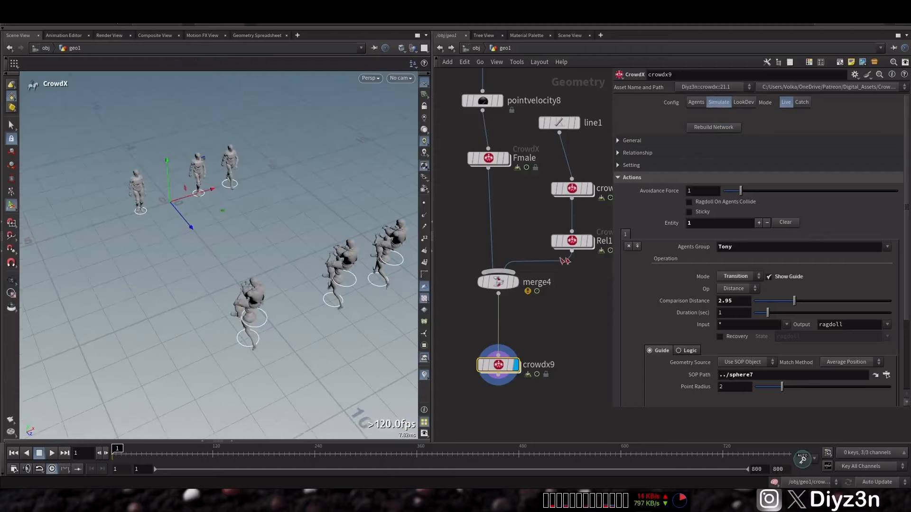
Step: Compare the displayed outputs of Rel1, merge4 and crowdx9 in the viewport
click(590, 243)
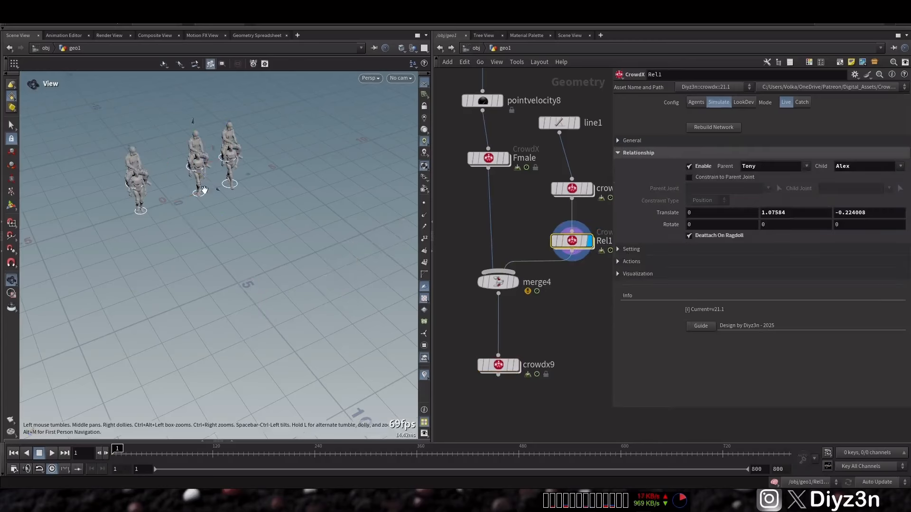
click(516, 282)
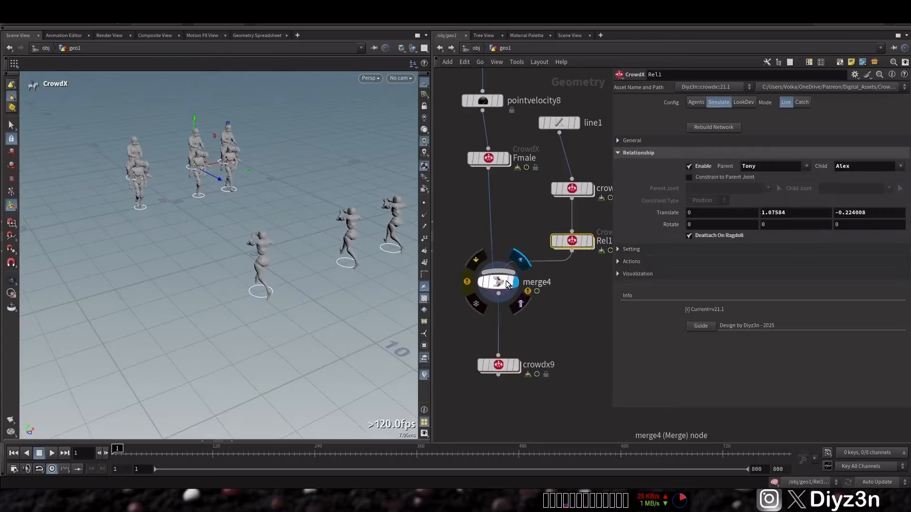
click(504, 283)
click(516, 364)
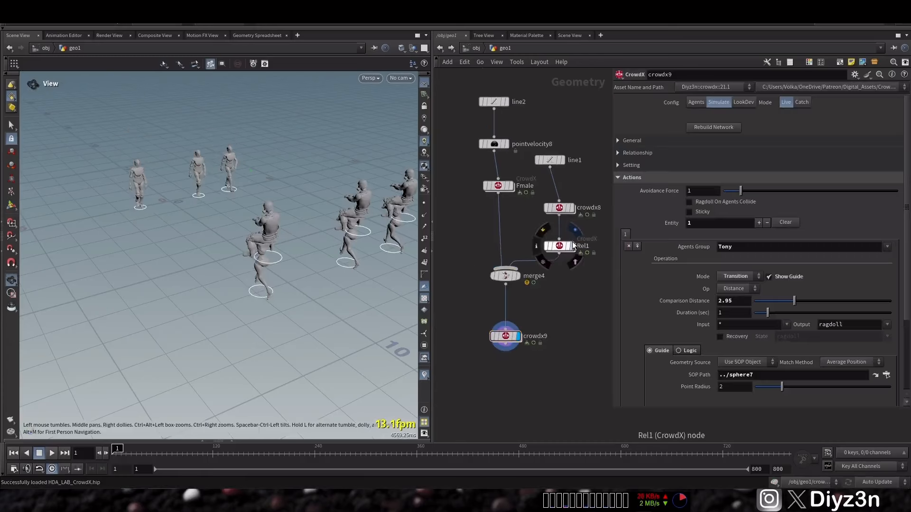
click(572, 245)
click(561, 246)
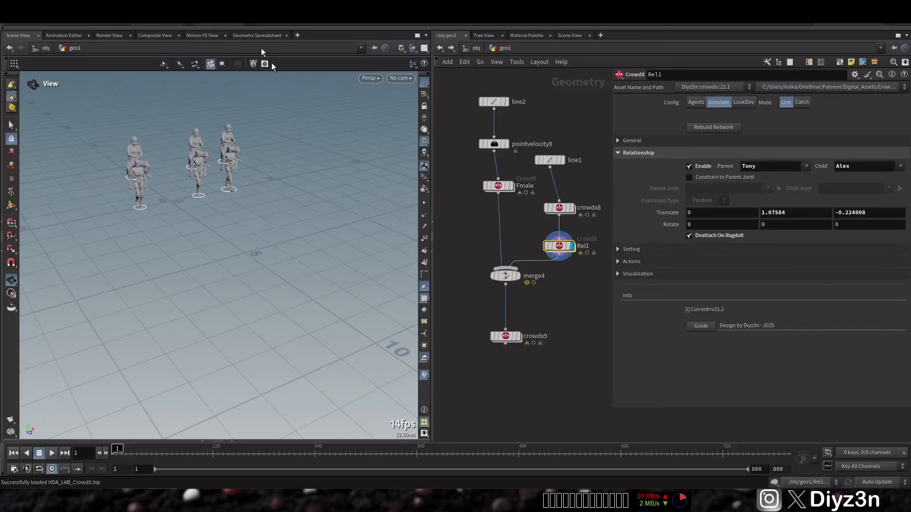
Step: Examine merge4's parent relationship attribute for each agent in the Geometry Spreadsheet
click(518, 277)
click(260, 36)
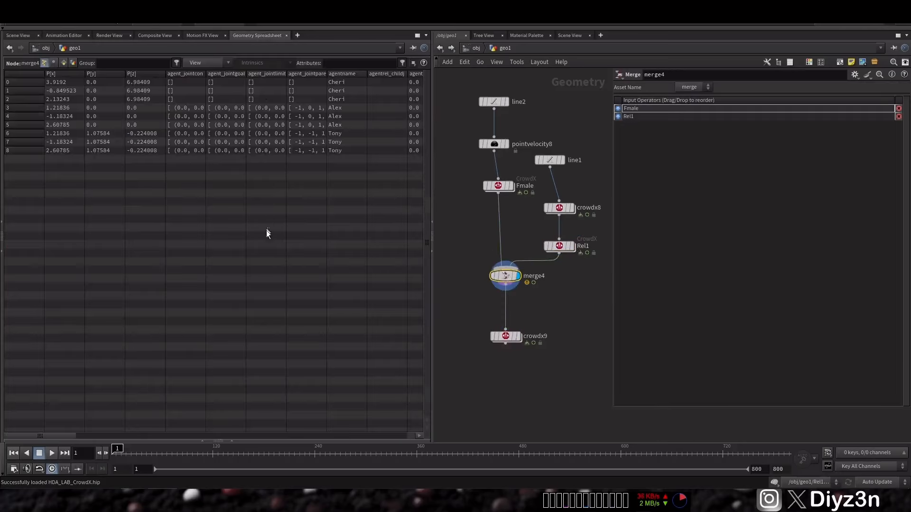
drag(63, 435, 147, 436)
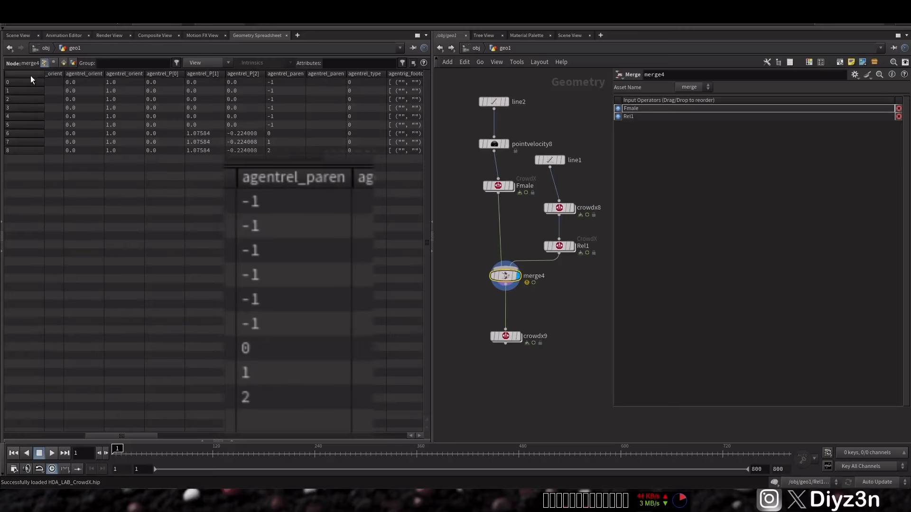
click(18, 35)
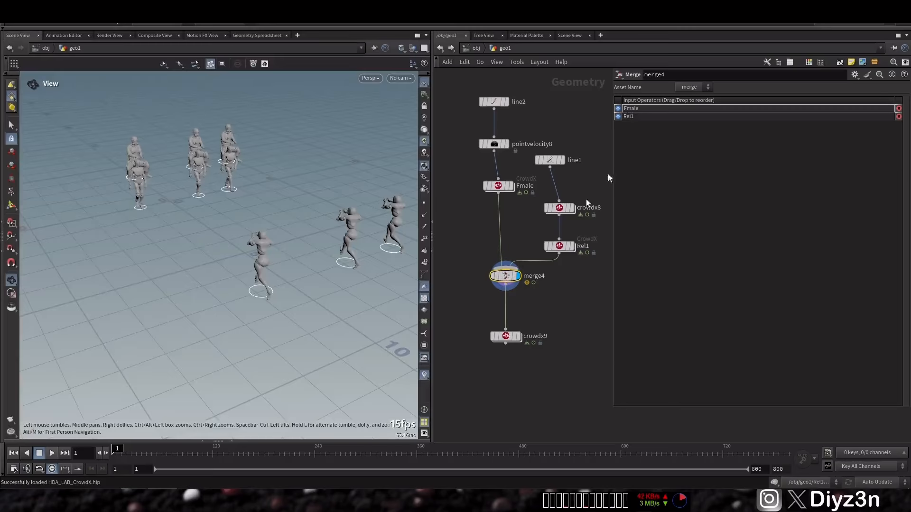
Step: Reorder merge4's inputs so Rel1 precedes Fmale, display crowdx9, and test-play the simulation before returning to the first frame
drag(621, 117, 620, 108)
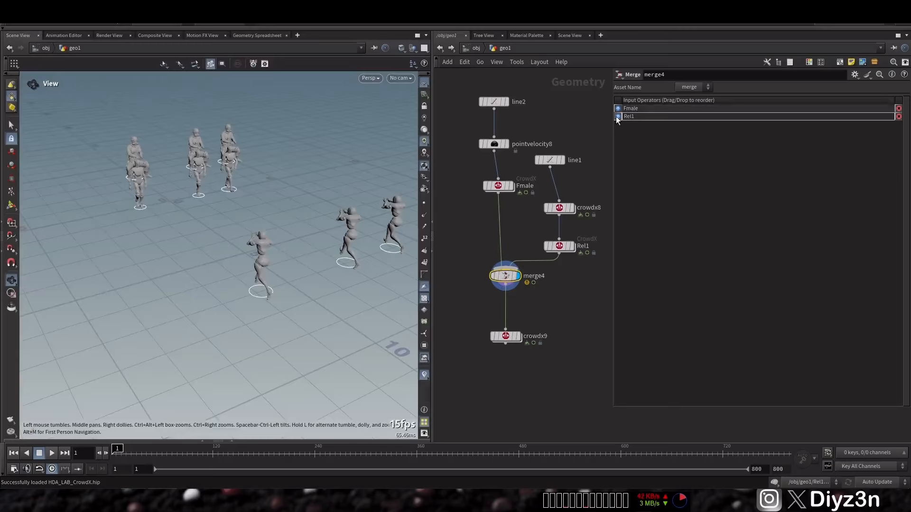
click(511, 338)
scroll(548, 292, up, 2)
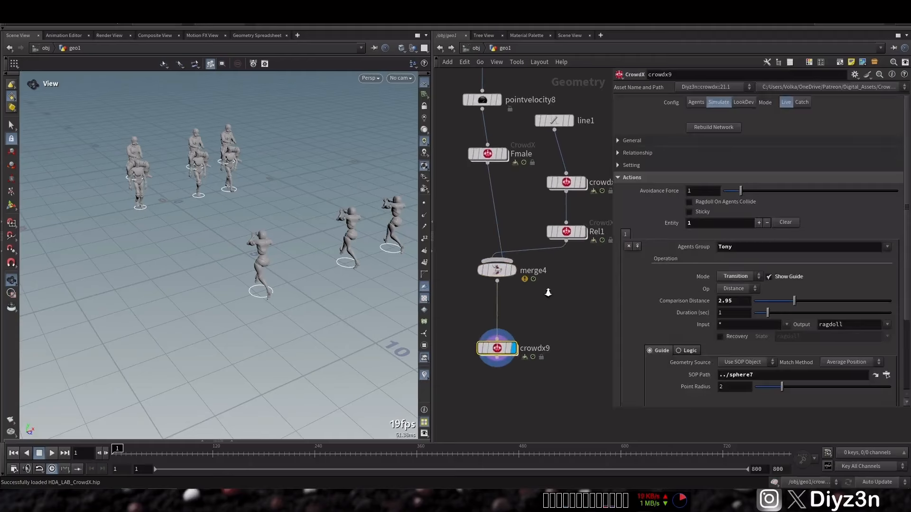
click(540, 270)
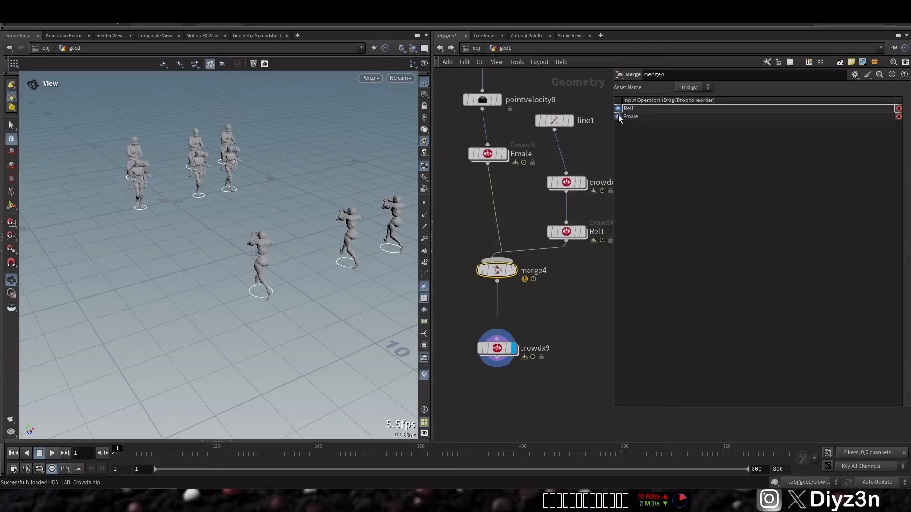
click(495, 348)
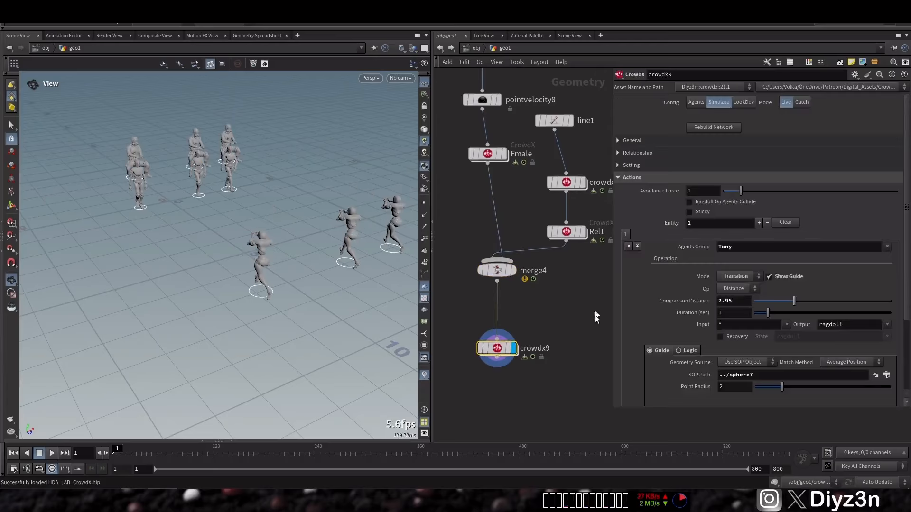
click(40, 453)
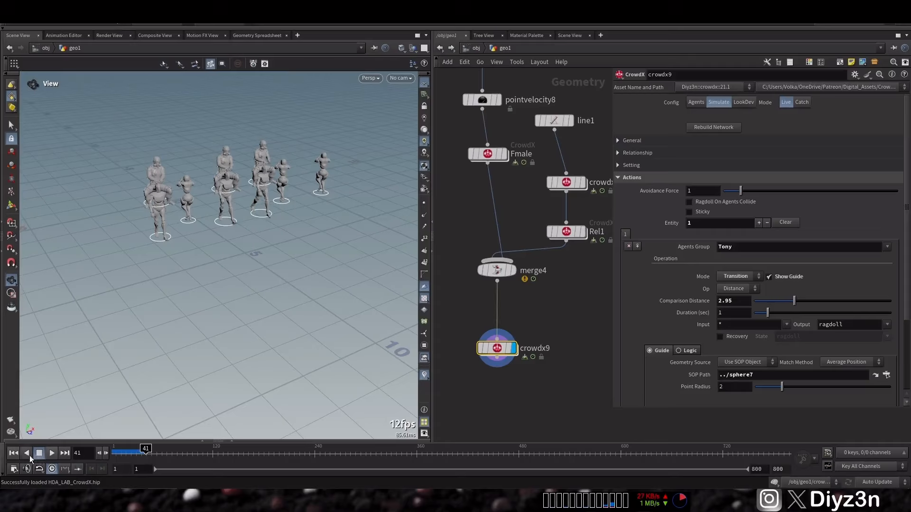
click(14, 456)
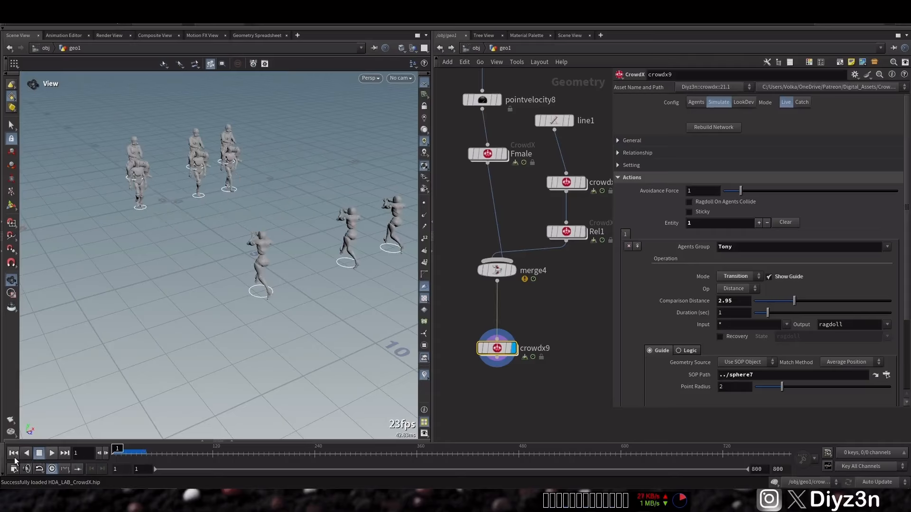
Step: Set the first agent's Walking clip file on crowdx8 to $HIP/Fight Idle.fbx and test-play the simulation
click(580, 188)
click(652, 130)
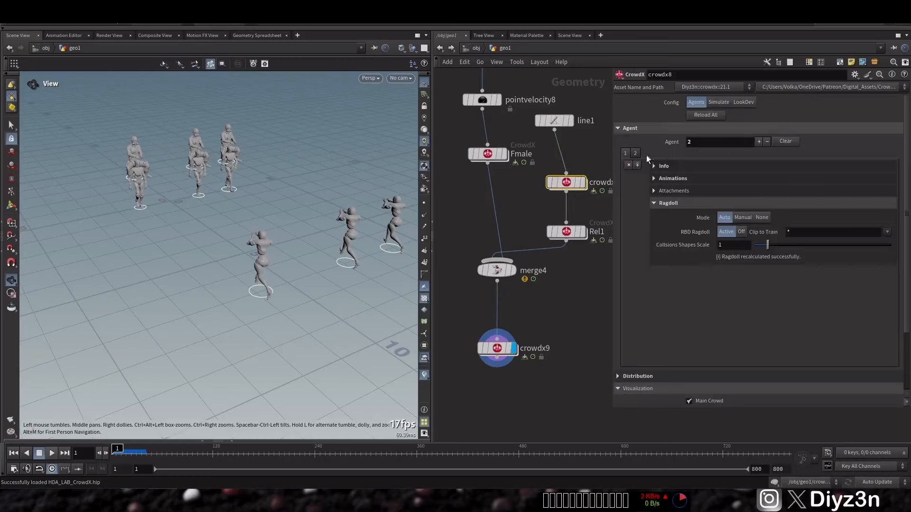
click(669, 179)
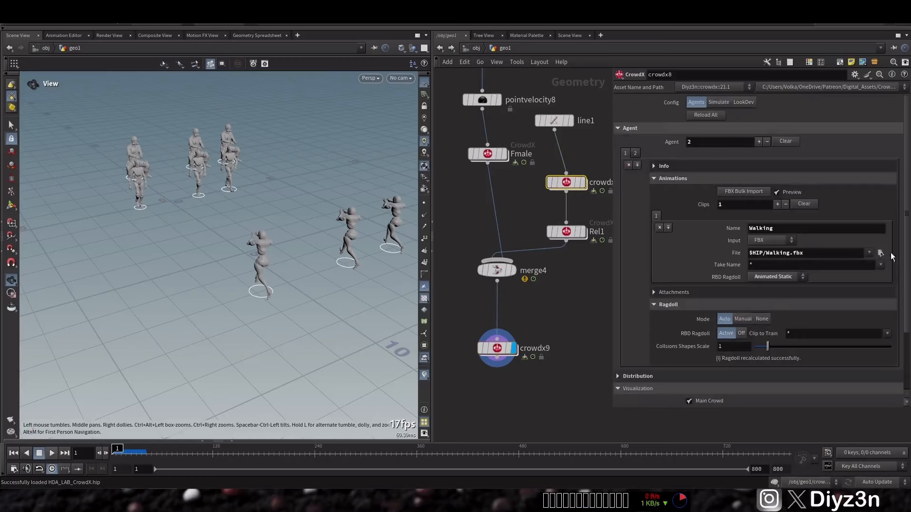
click(880, 253)
click(53, 452)
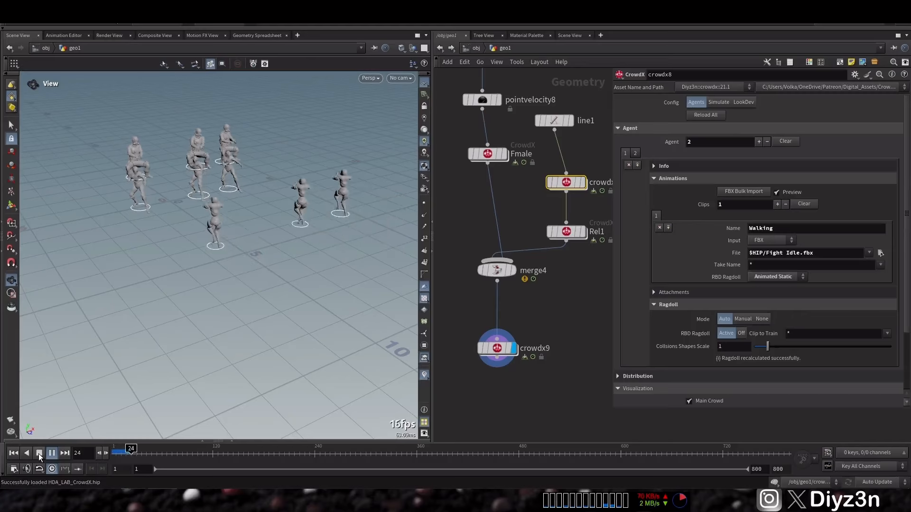
click(39, 453)
click(13, 453)
Step: Set crowdx9's transition guide to Use DOP Object with crowdobject as the DOP impact object
click(496, 349)
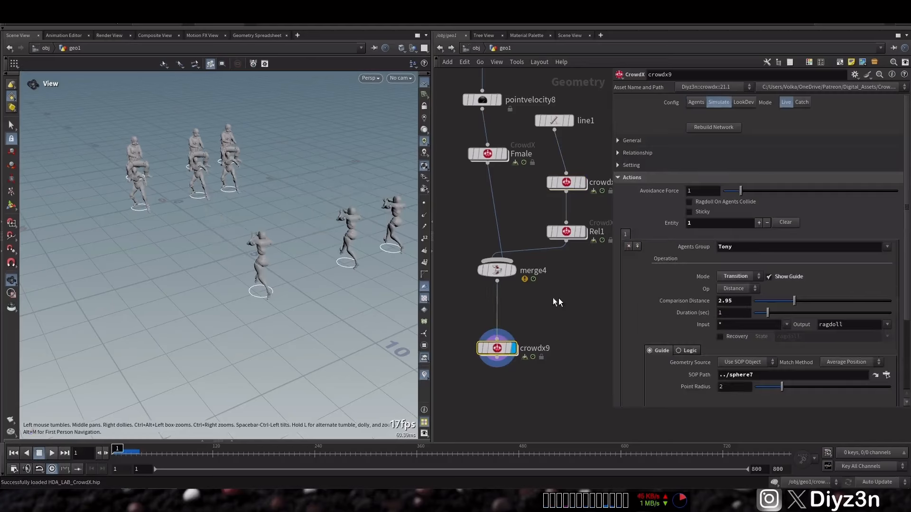
scroll(782, 278, down, 3)
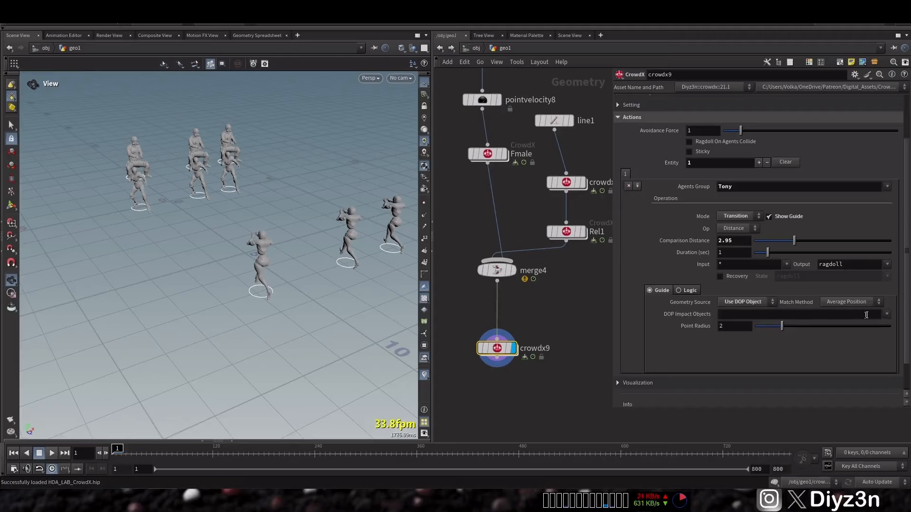
click(886, 316)
click(875, 343)
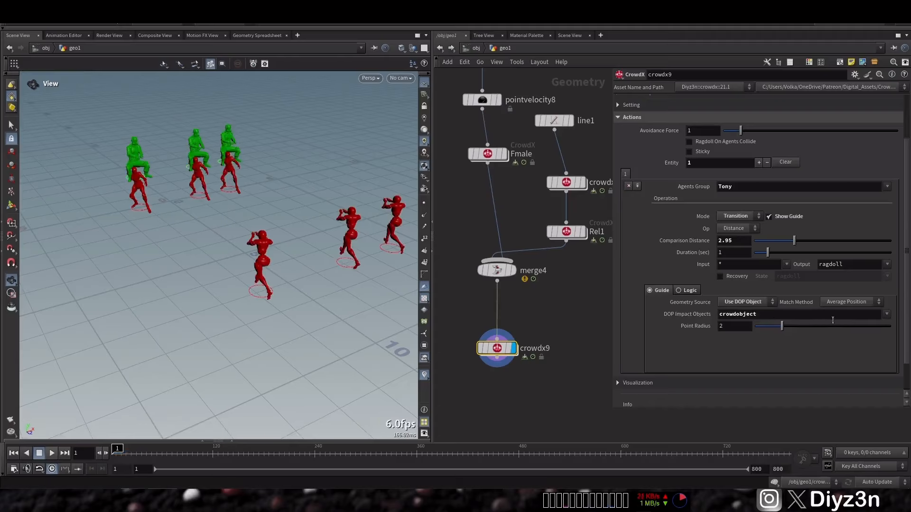
Step: Set the guide's Match Method to Point per Particle and the Comparison Distance to 3.68
drag(774, 240, 802, 241)
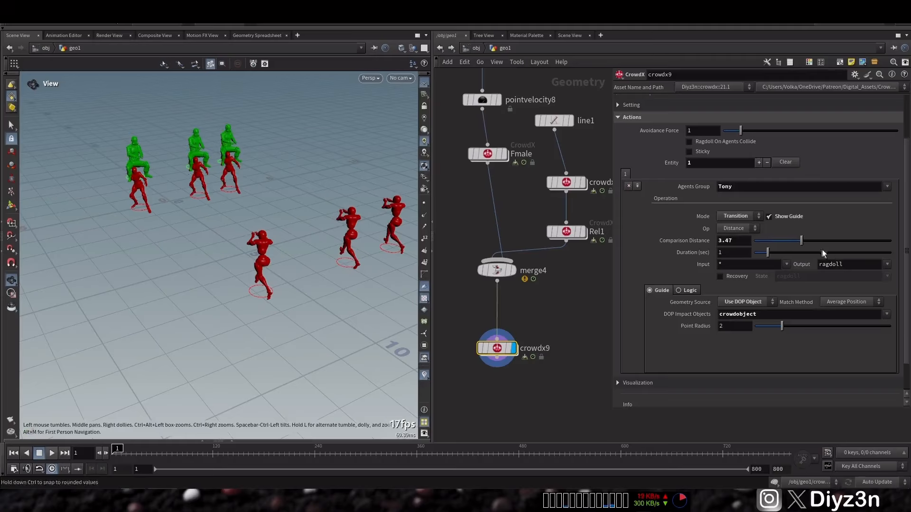
click(856, 301)
click(847, 322)
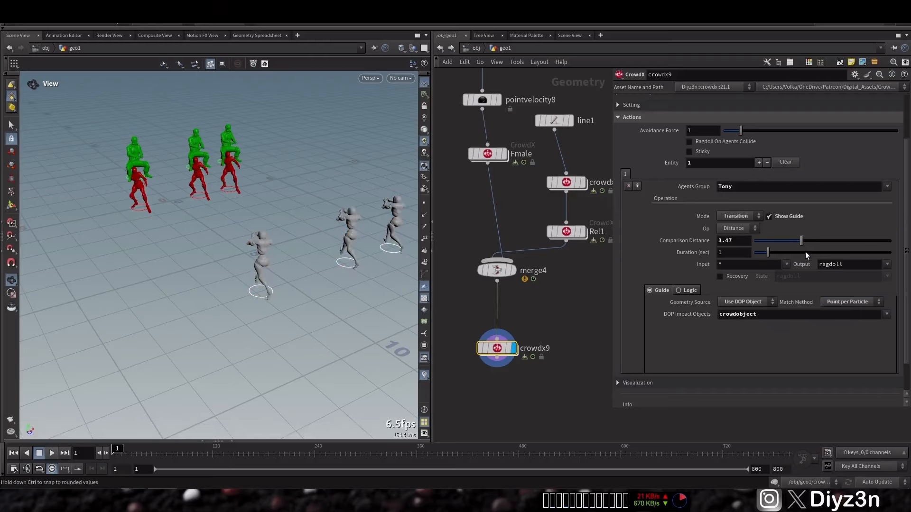
drag(760, 240, 804, 240)
Step: Review the transition's Agents Group, Logic and Guide settings, and play the simulation to check the ragdoll transition
click(786, 186)
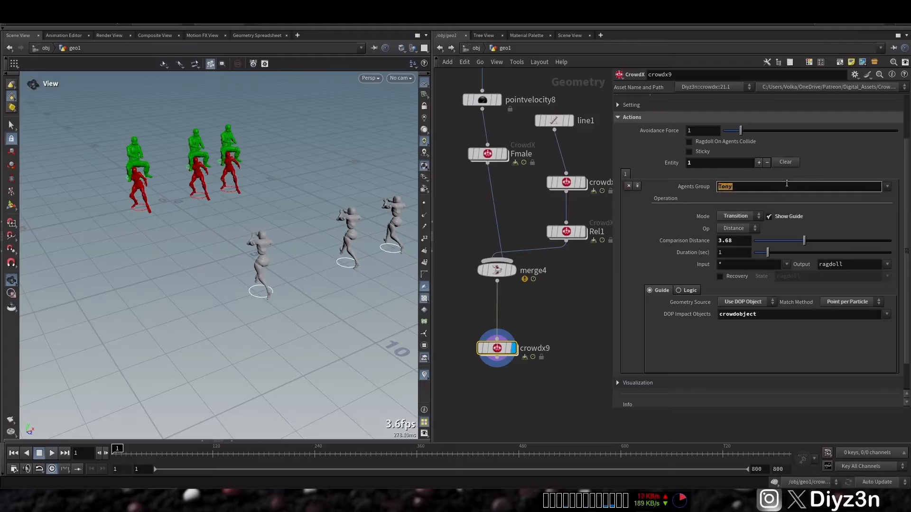
click(688, 290)
click(660, 291)
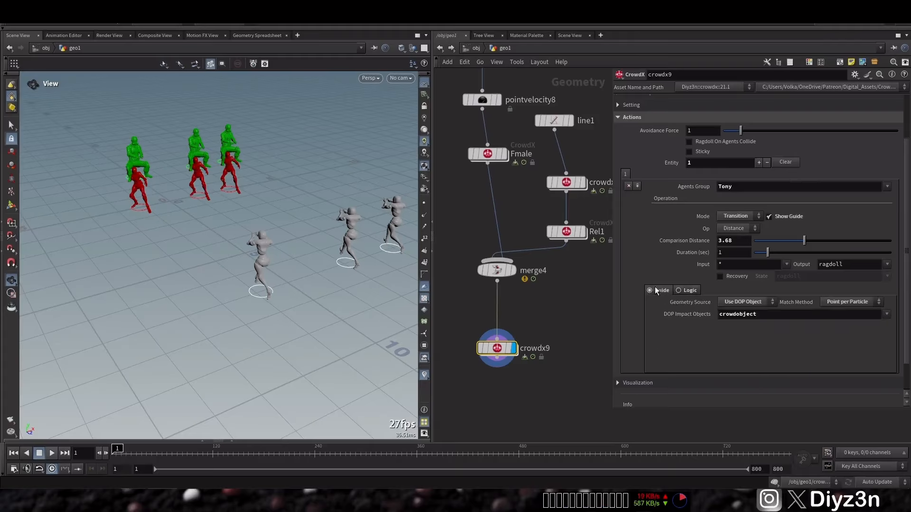
click(39, 453)
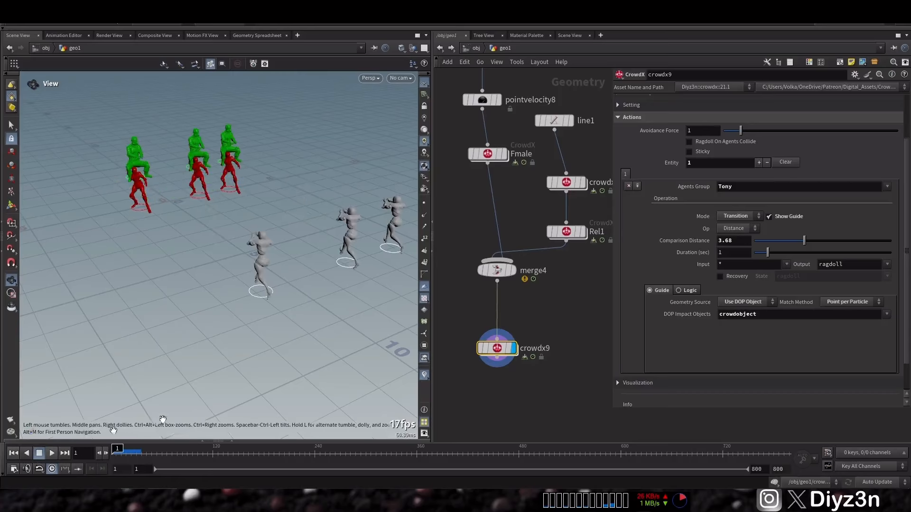
Step: Set the Comparison Distance to 4.49 and limit the guide's DOP object to the Fmale_grp group
click(759, 241)
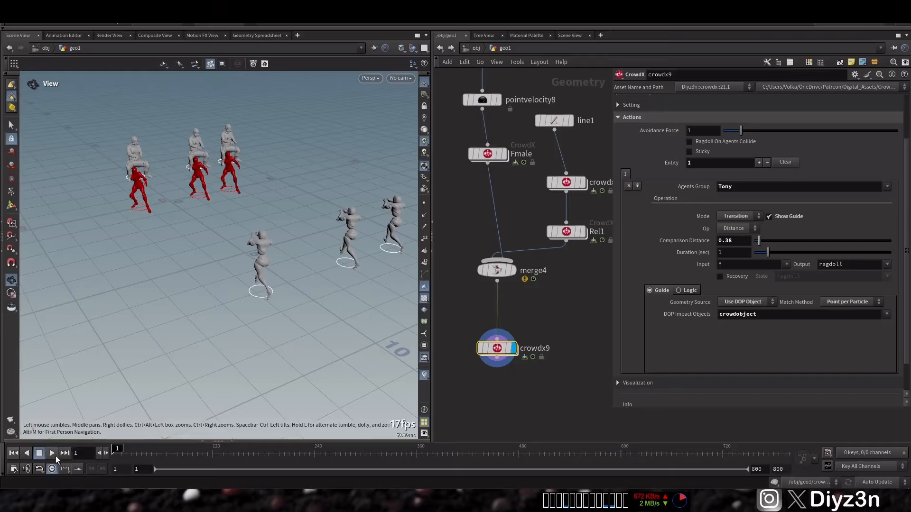
click(765, 241)
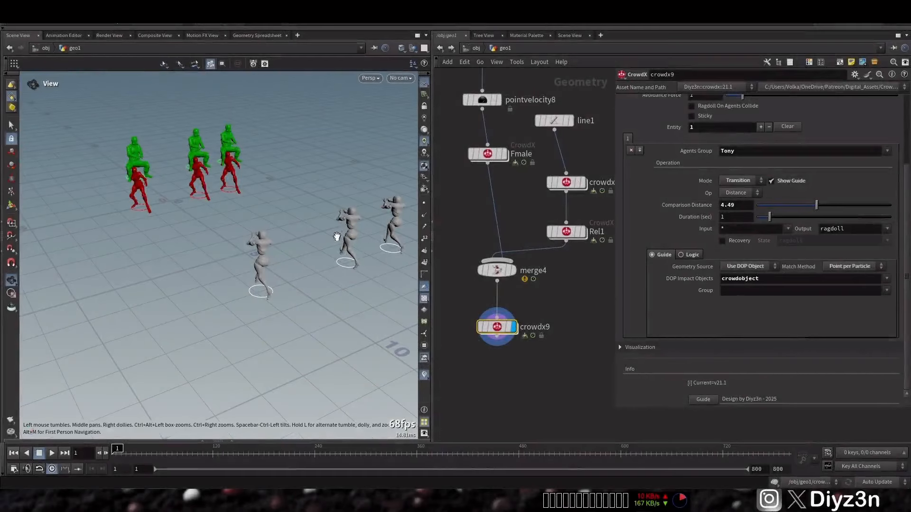
click(887, 290)
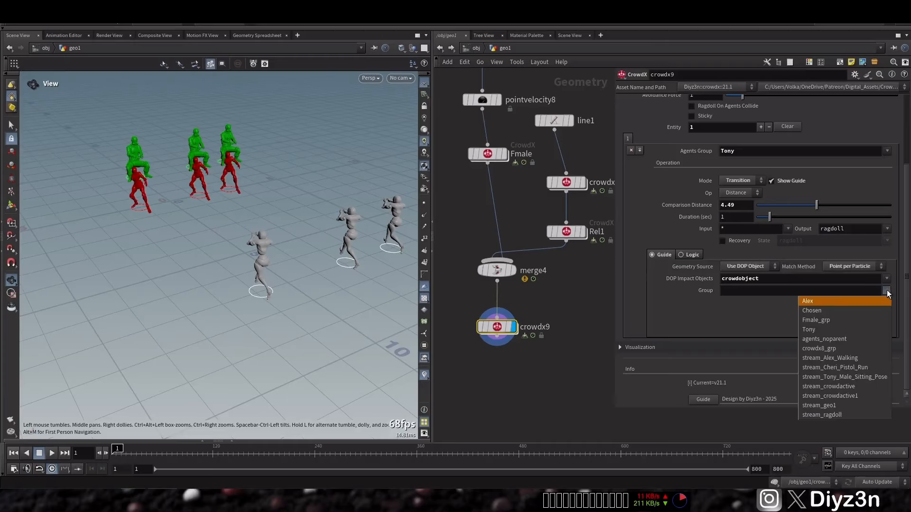
click(850, 319)
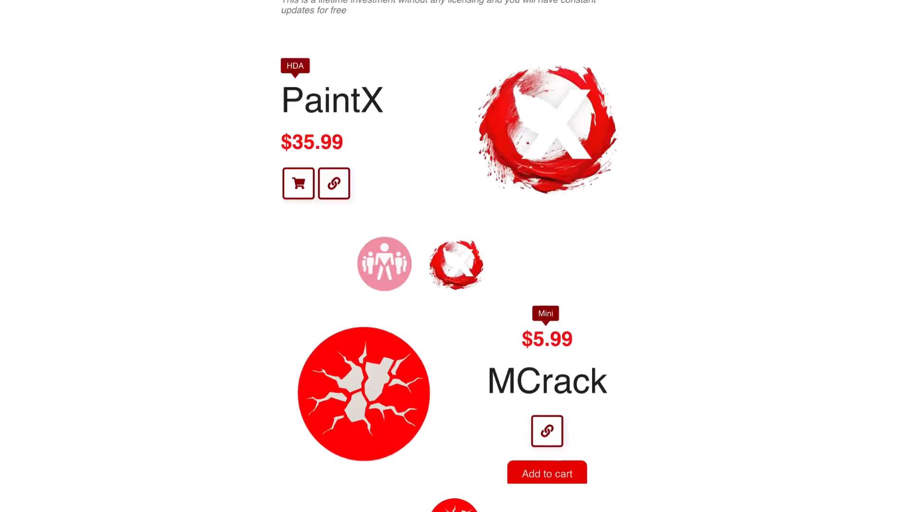
scroll(455, 256, up, 12)
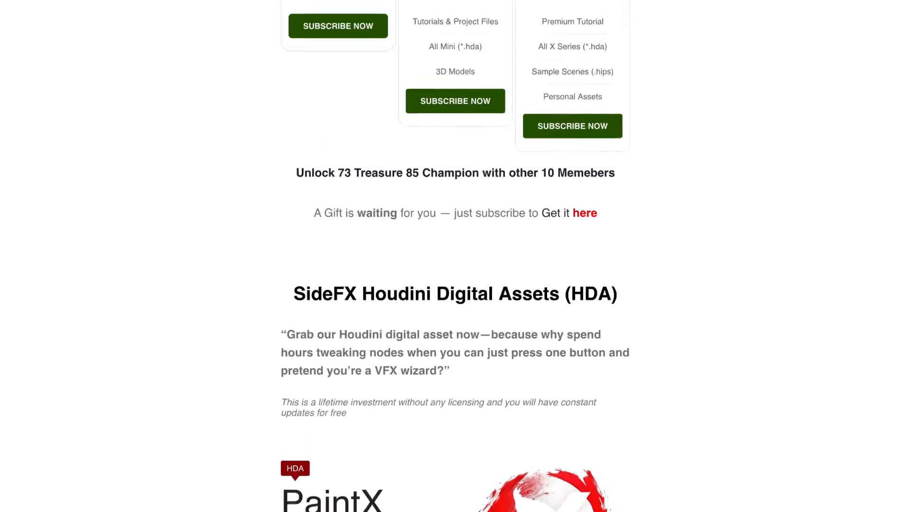
scroll(456, 256, up, 5)
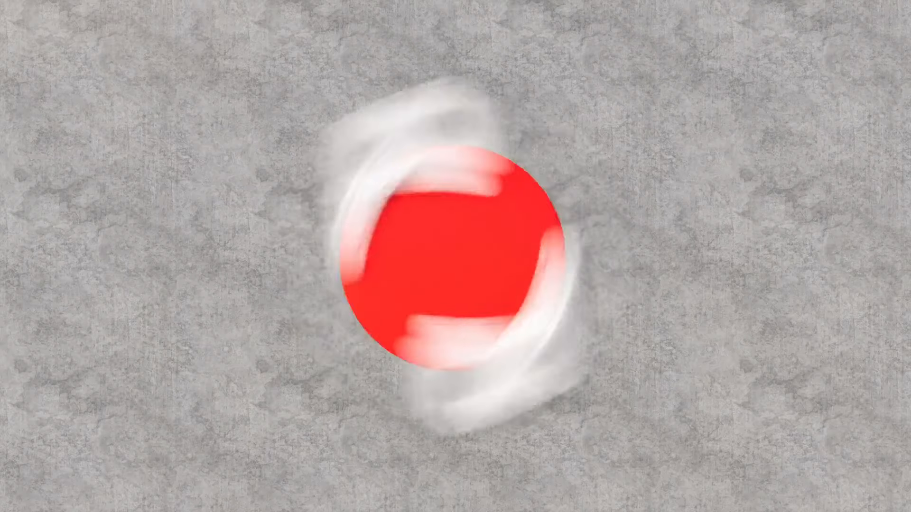